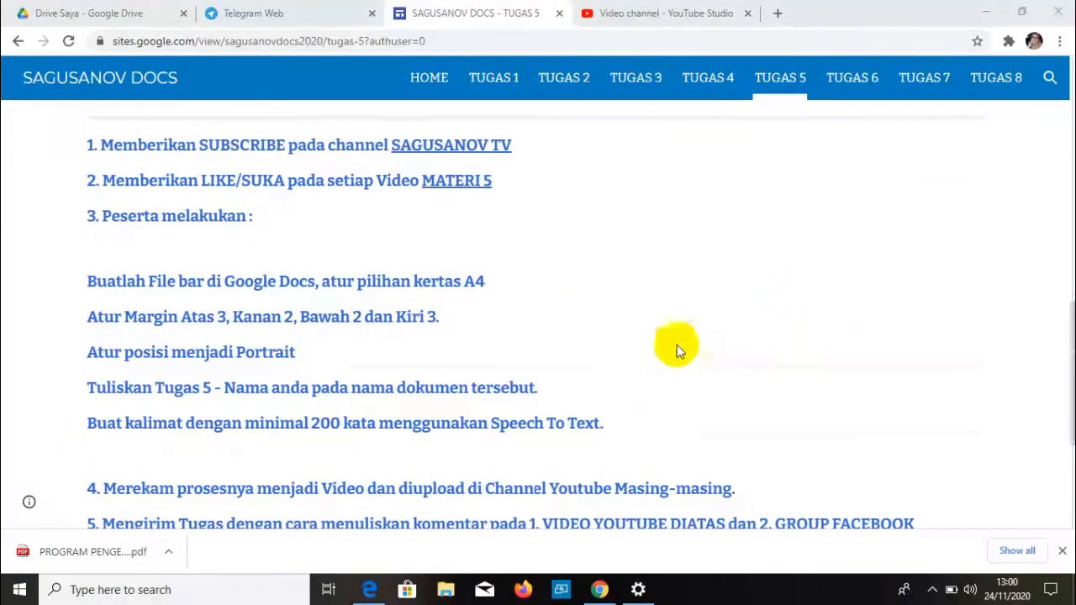
# - Open the SAGUSANOV TV channel page in a new tab
pyautogui.scroll(3, 639, 348)
pyautogui.scroll(-2, 533, 359)
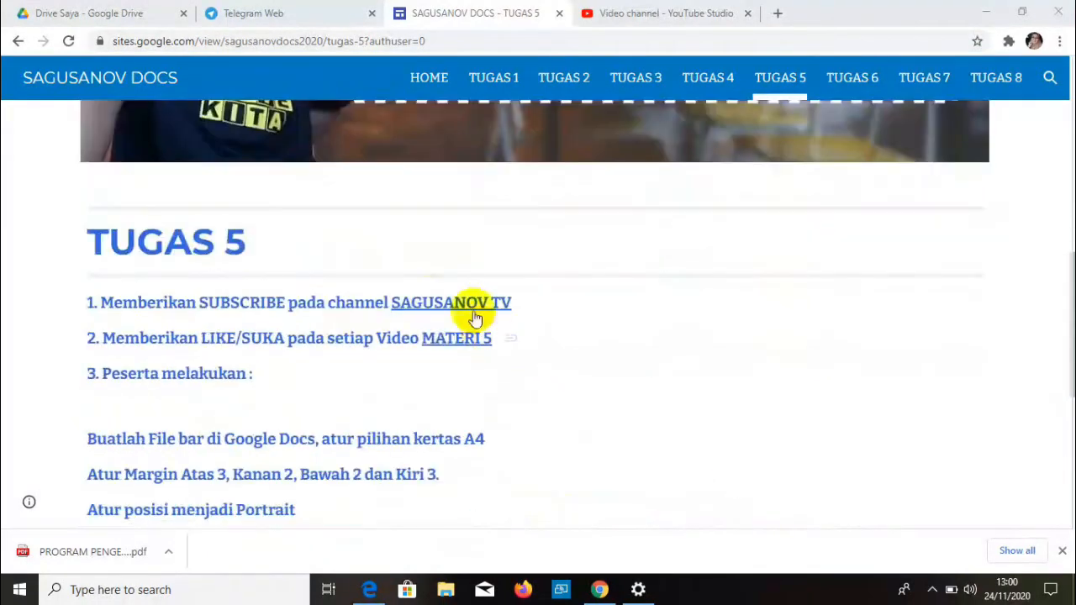
pyautogui.click(418, 304)
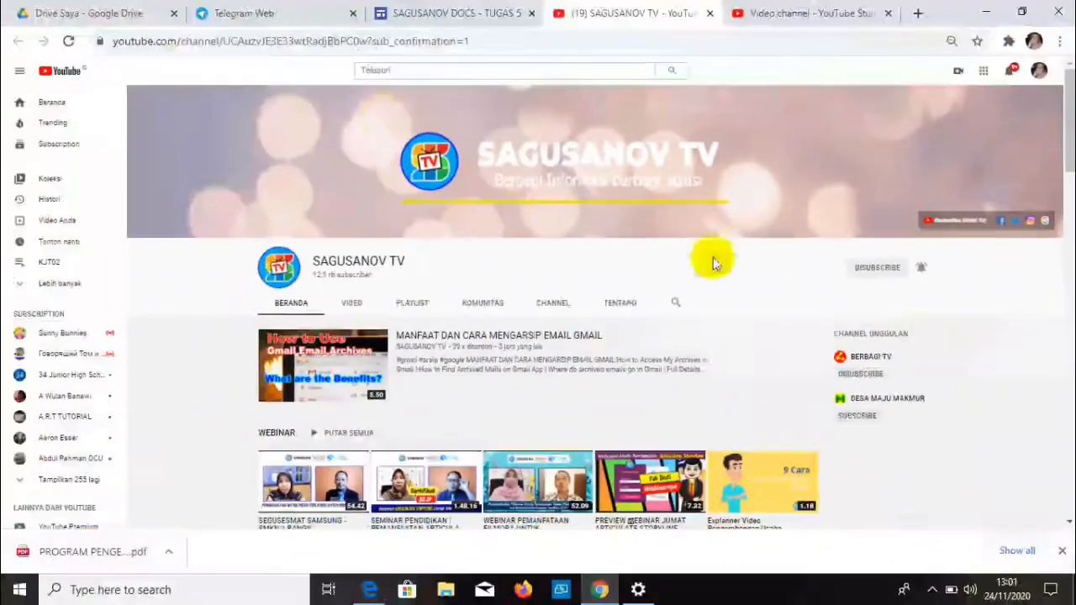
# - Return to the TUGAS 5 page and start the embedded 8:13 tutorial video
pyautogui.click(272, 15)
pyautogui.click(390, 12)
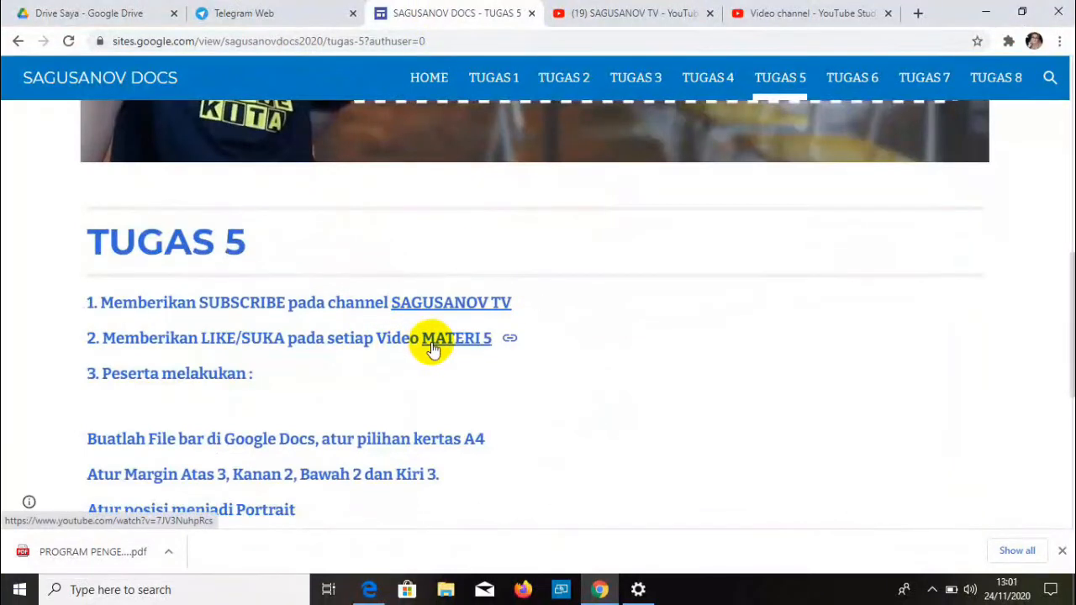
pyautogui.scroll(1, 637, 243)
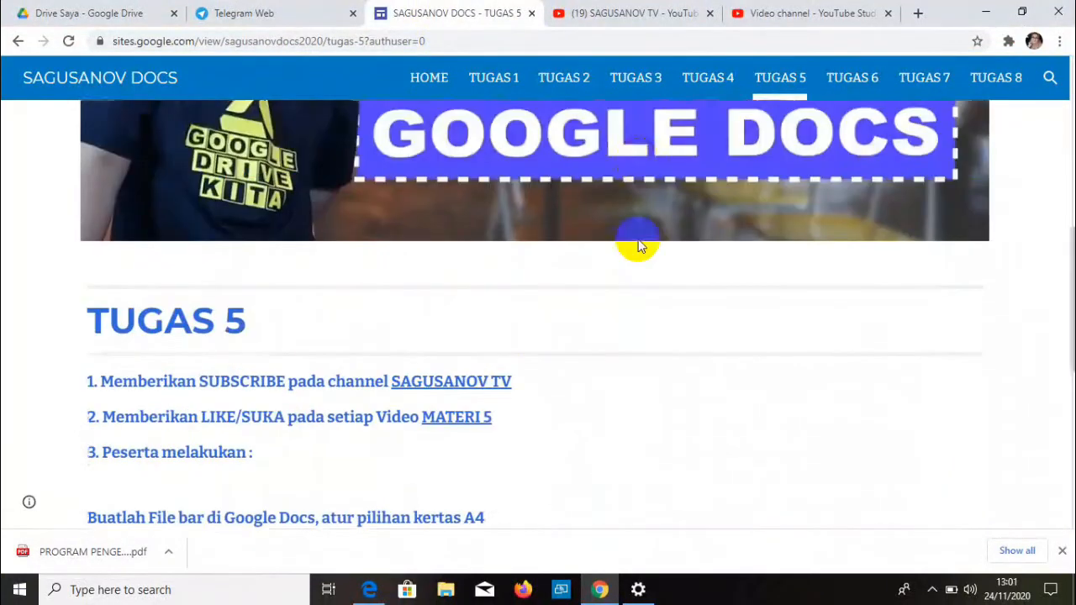
pyautogui.scroll(3, 637, 245)
pyautogui.click(533, 263)
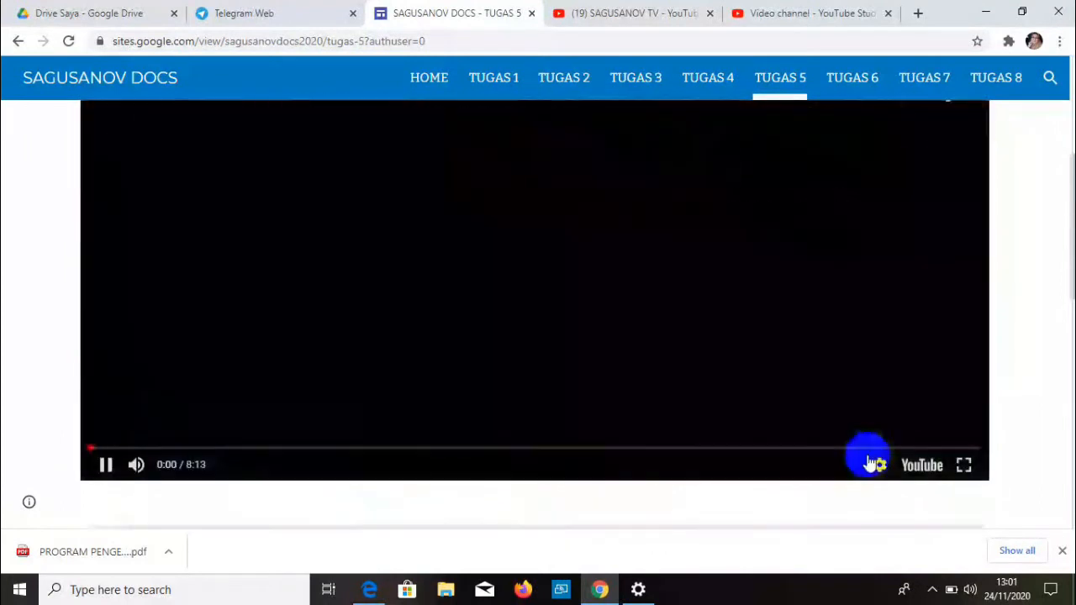
# - Like the Docs 5 - Speech To Text video on YouTube, pause it, and return to TUGAS 5
pyautogui.click(919, 467)
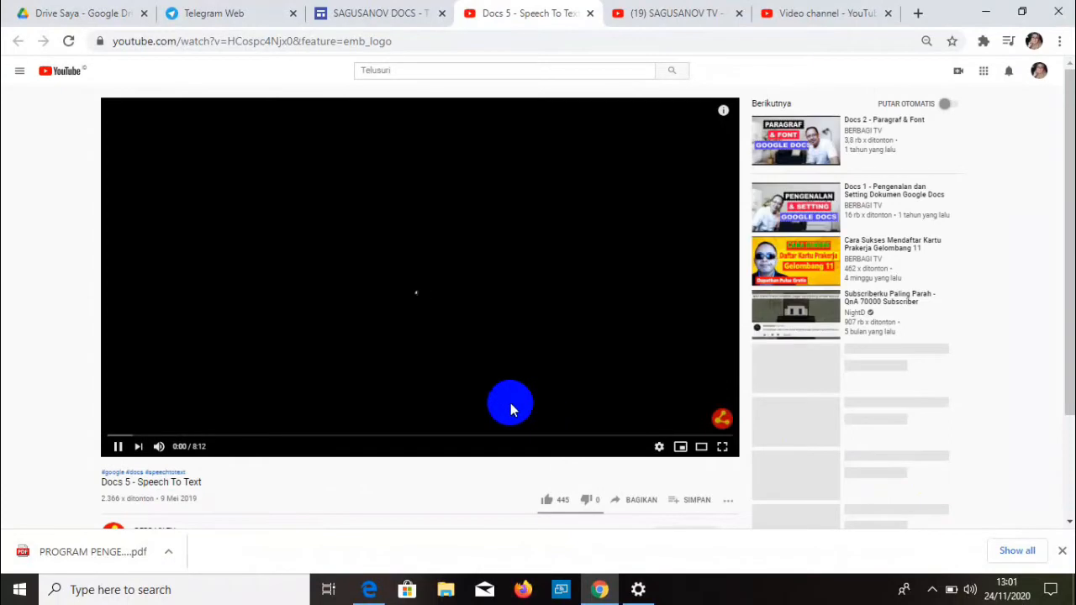
pyautogui.scroll(-1, 509, 403)
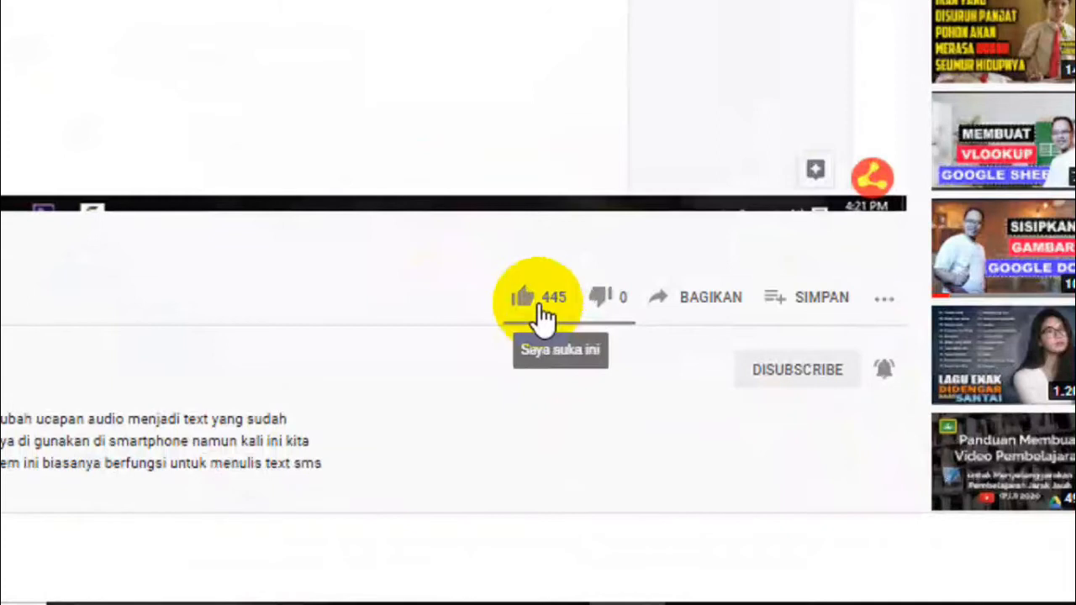
pyautogui.click(543, 317)
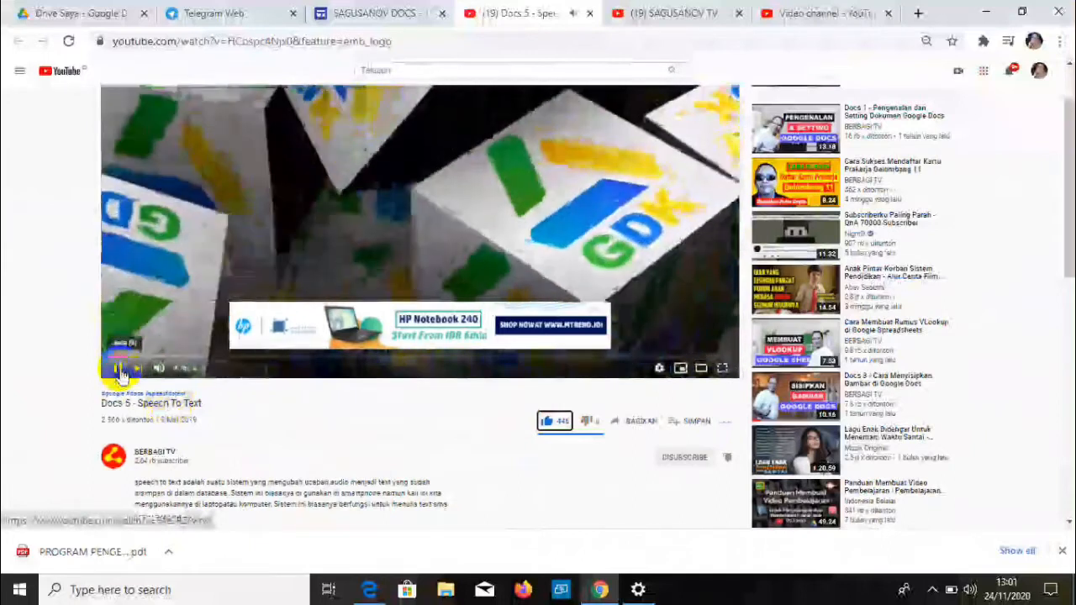
pyautogui.click(118, 368)
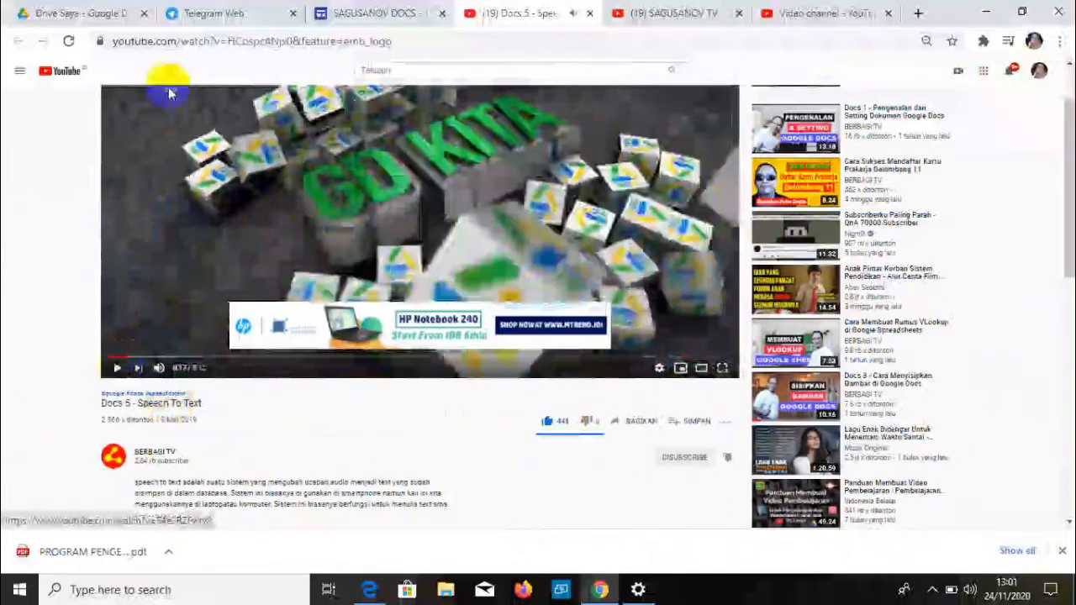
pyautogui.click(367, 22)
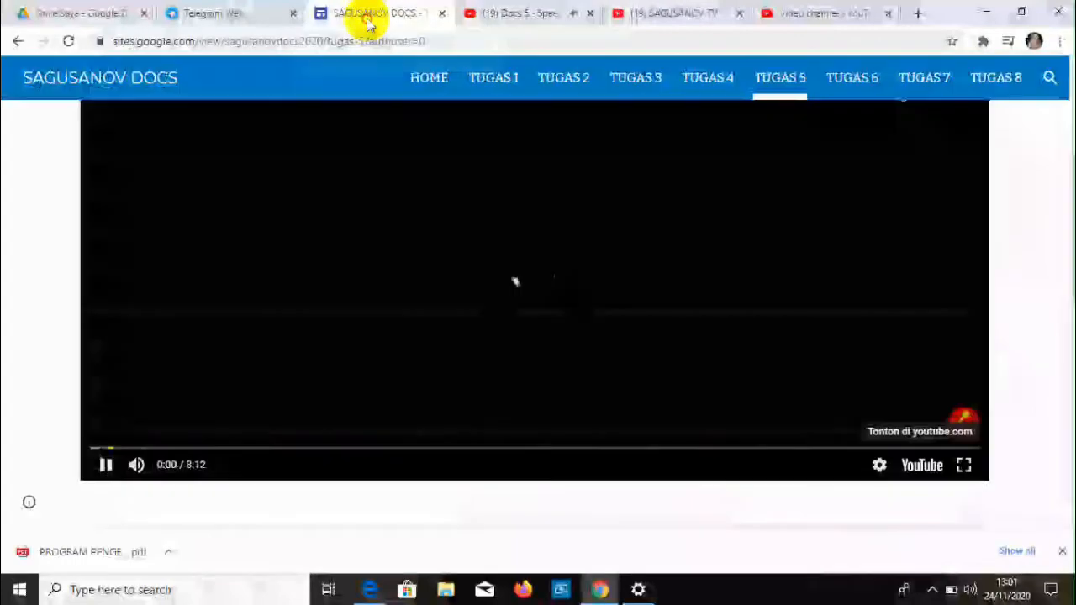
pyautogui.scroll(-5, 446, 403)
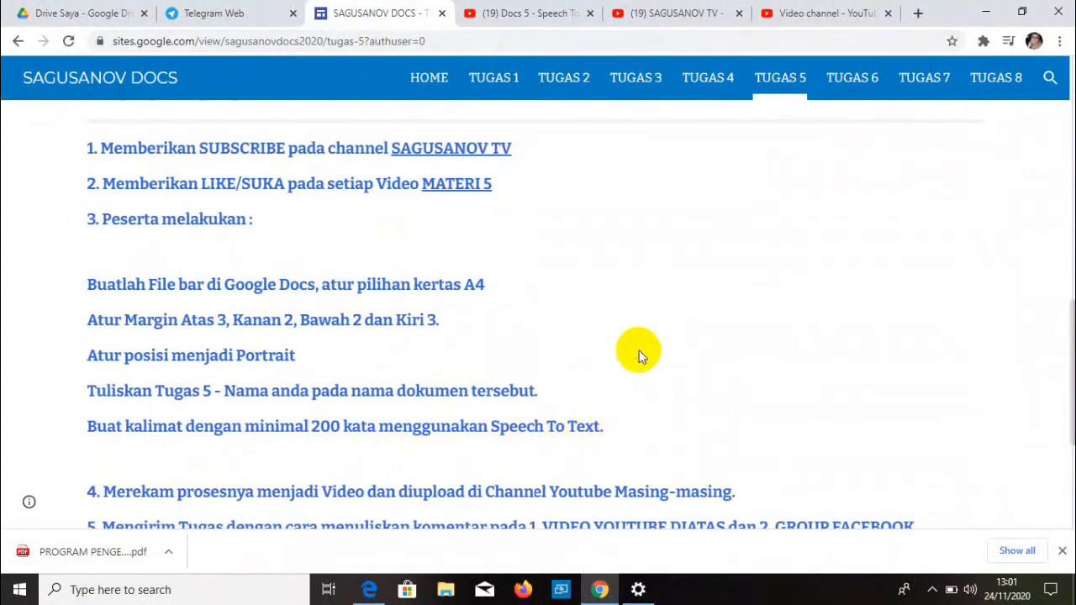
# - In My Drive, create a new Google Dokumen from a template (Baru > Dari template)
pyautogui.click(74, 16)
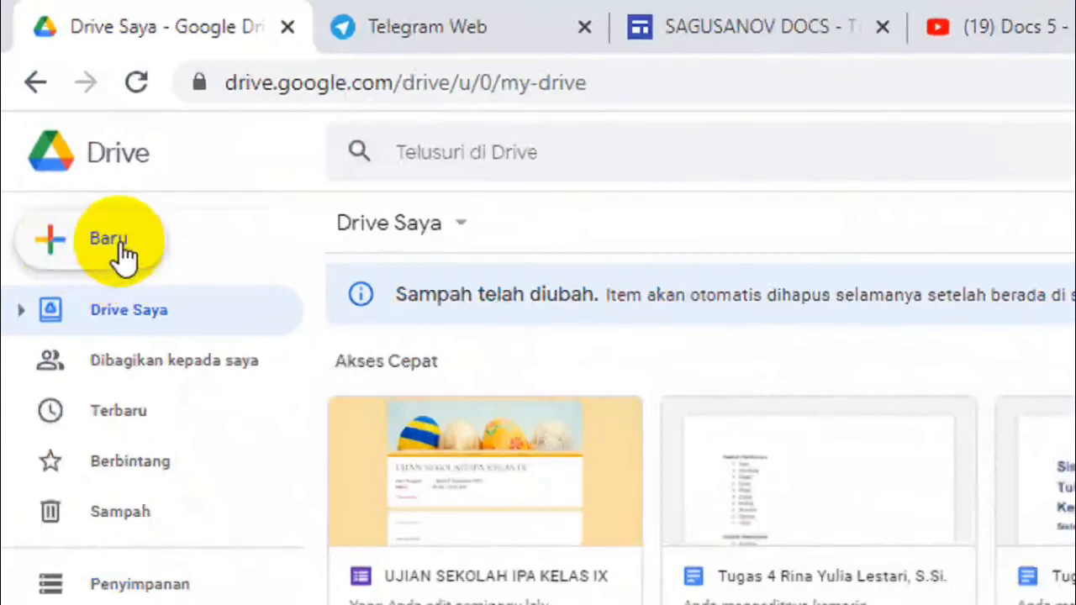
pyautogui.click(124, 254)
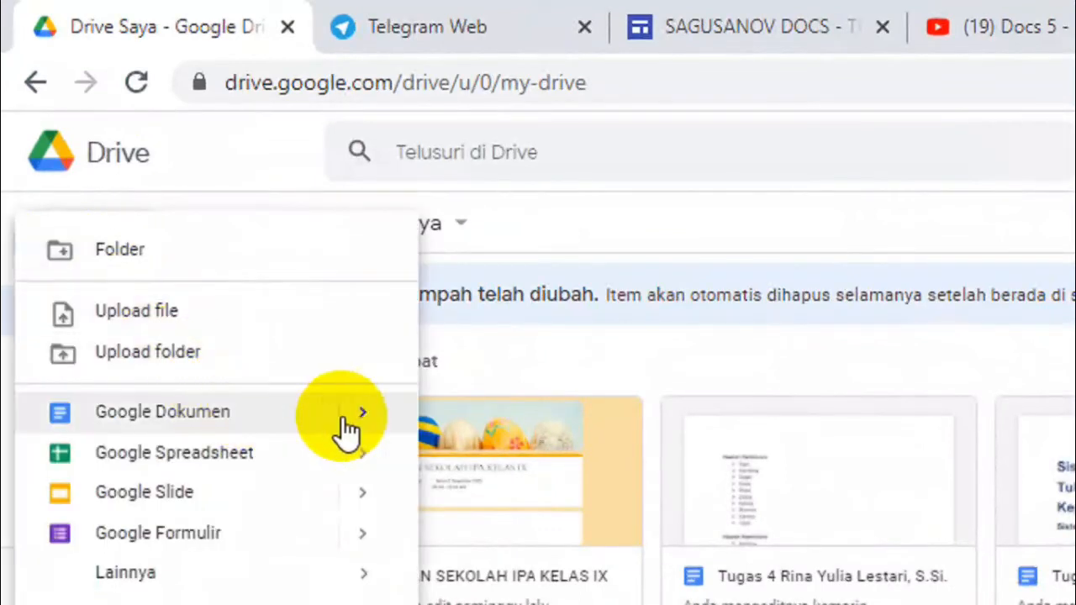
pyautogui.moveTo(360, 425)
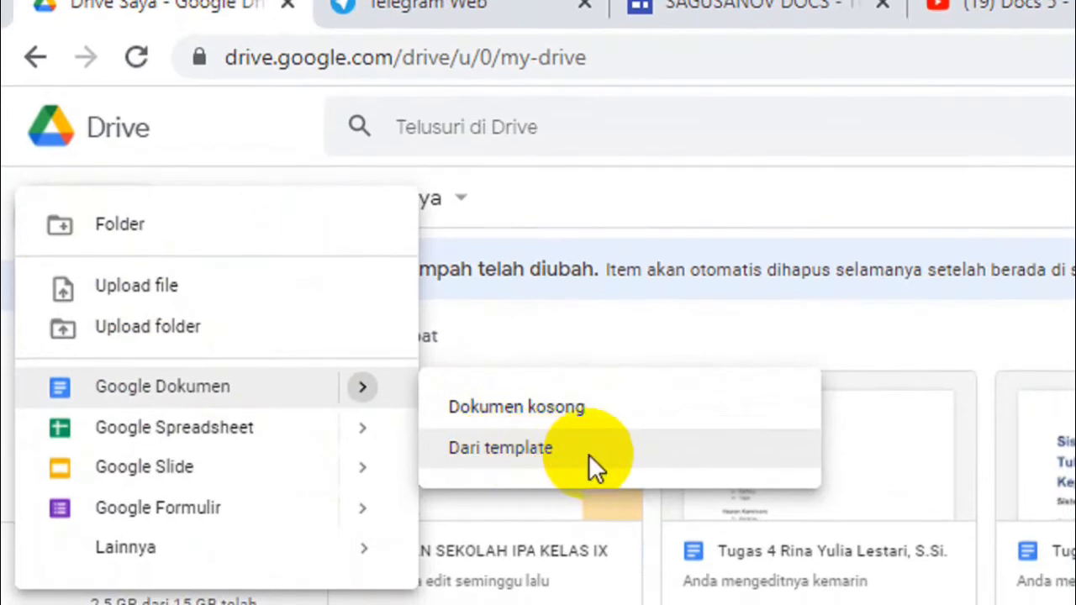
pyautogui.click(588, 457)
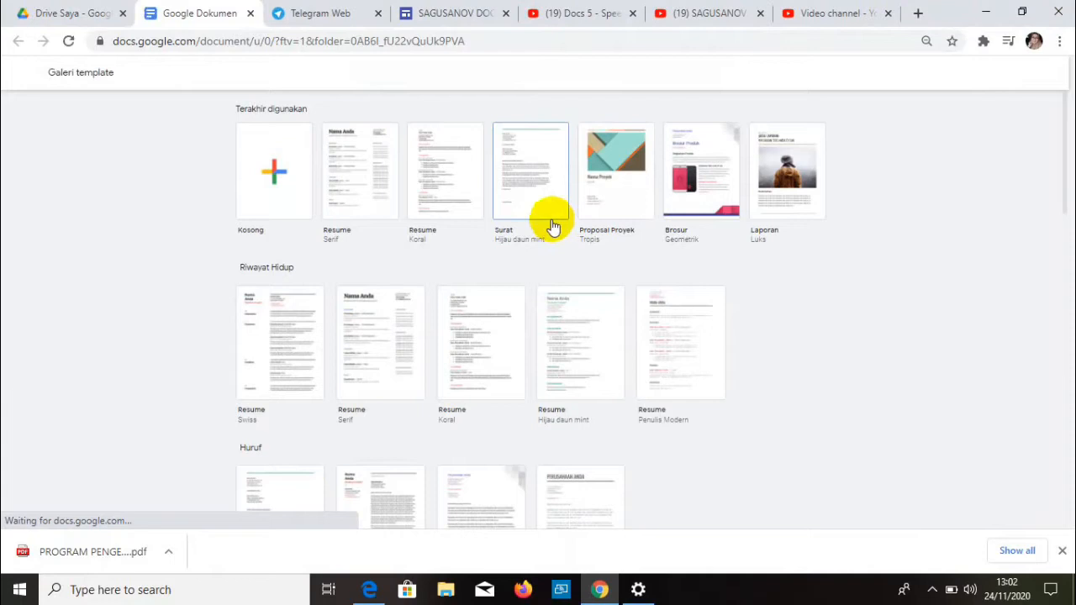
# - Create a new document from the Surat (Hijau daun mint) letter template
pyautogui.click(533, 177)
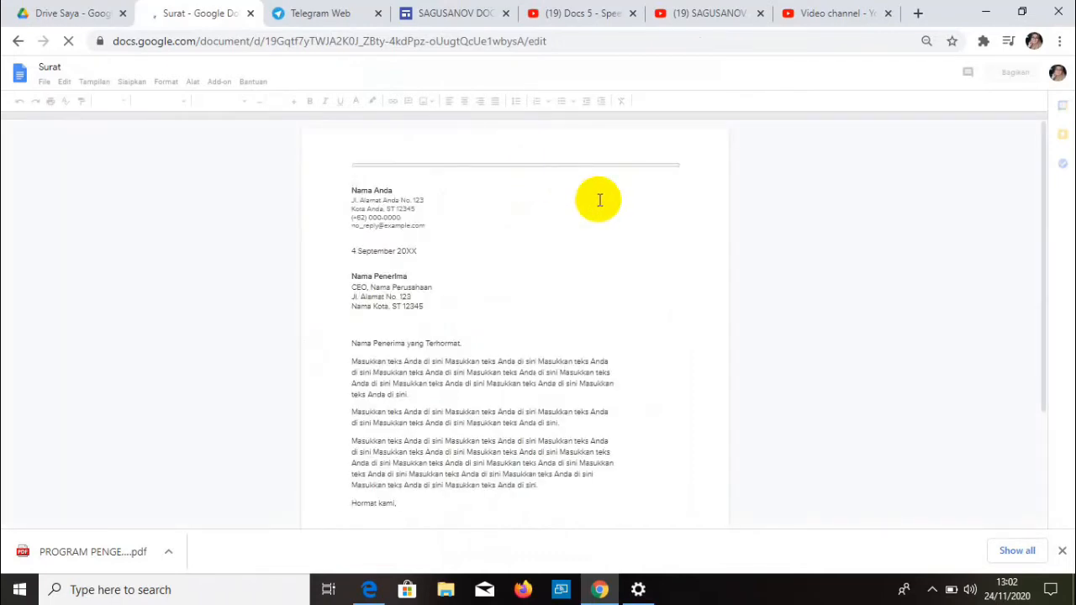
pyautogui.scroll(-2, 599, 202)
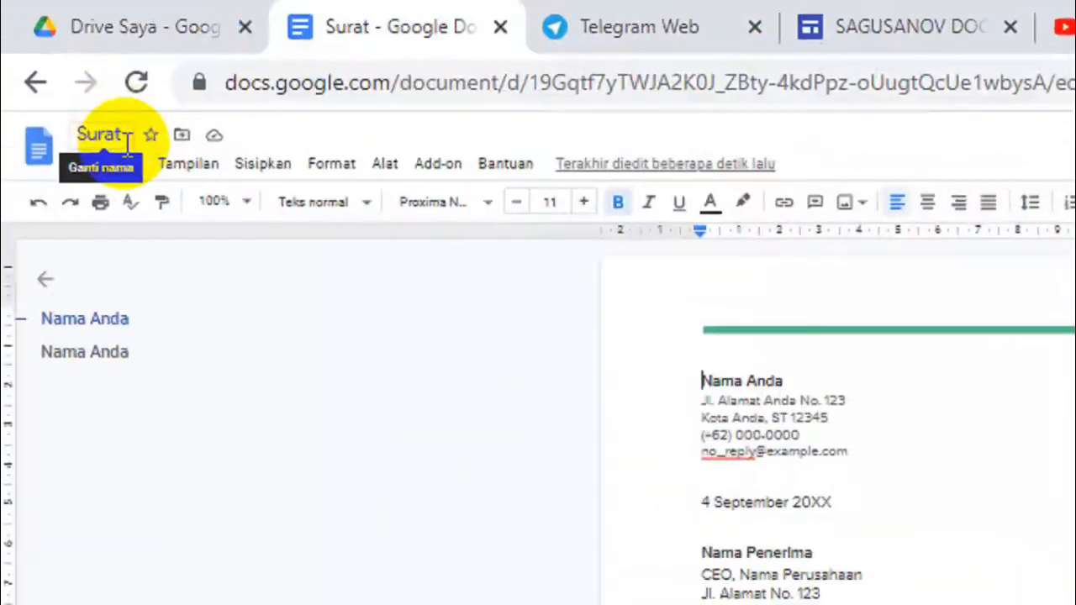
# - Rename the document 'Tugas 5' followed by the student's full name and degree
pyautogui.click(120, 134)
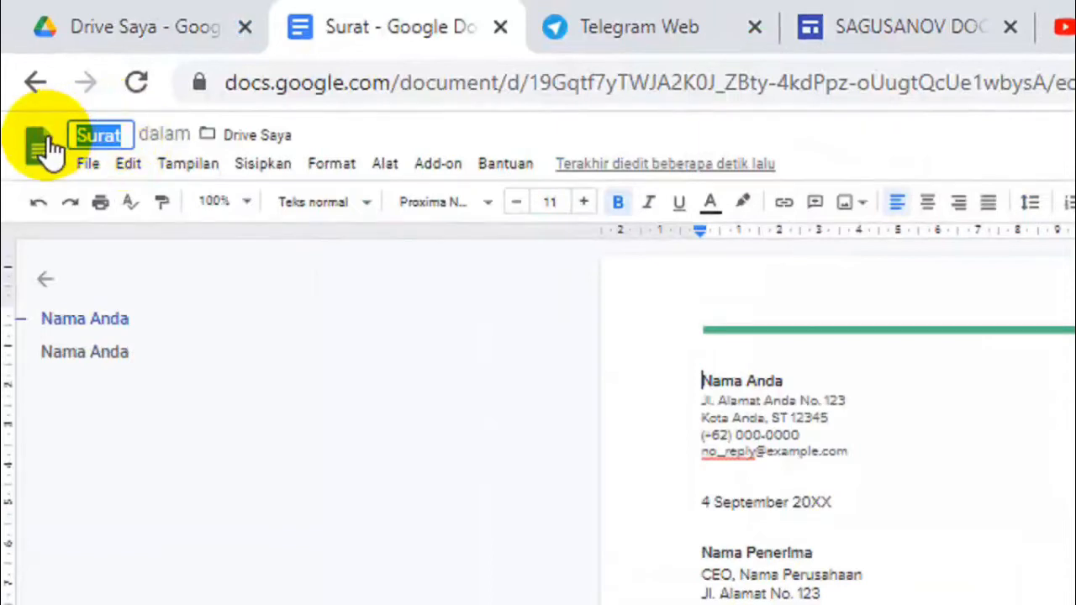
pyautogui.write('Tugas ')
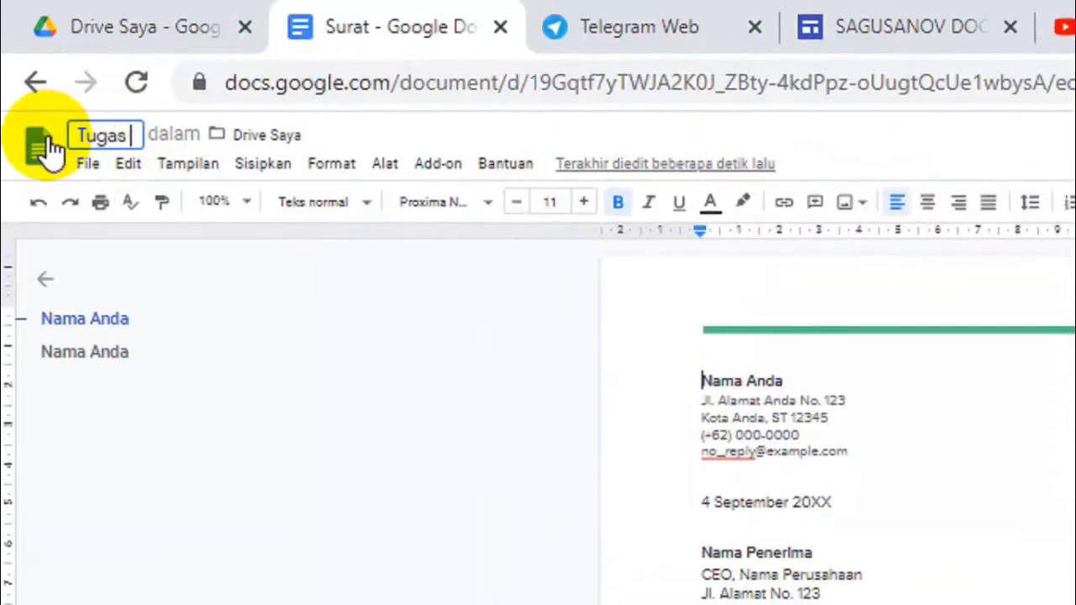
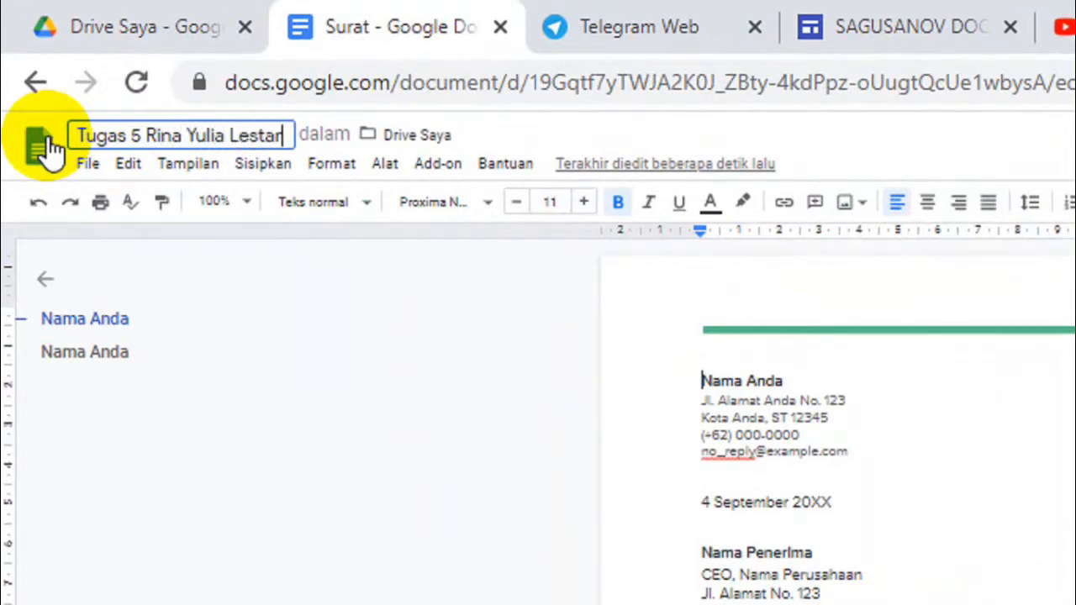
pyautogui.write('.Si.')
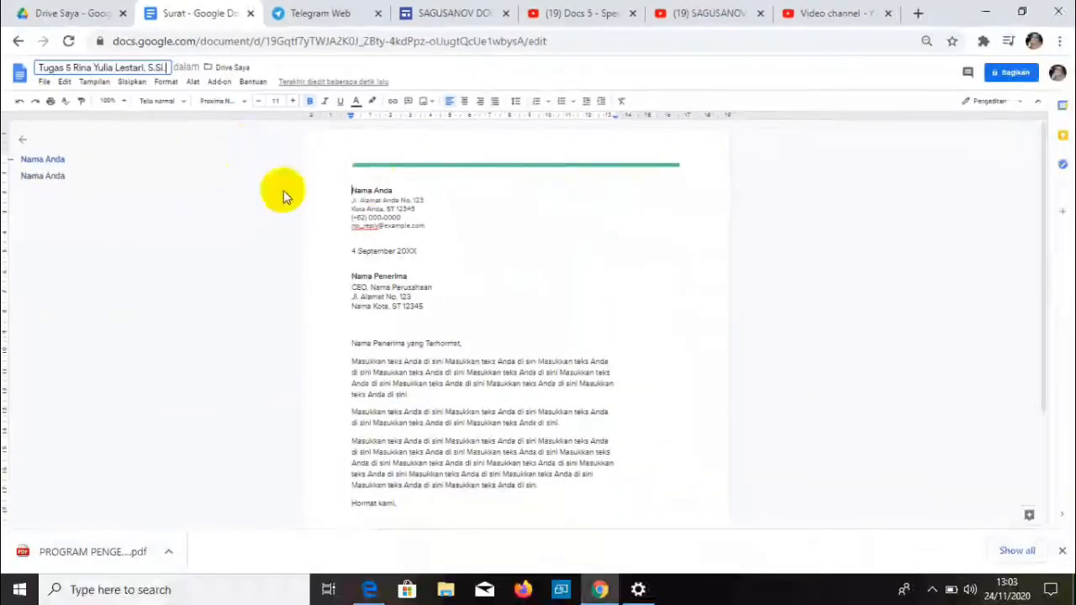
pyautogui.click(474, 211)
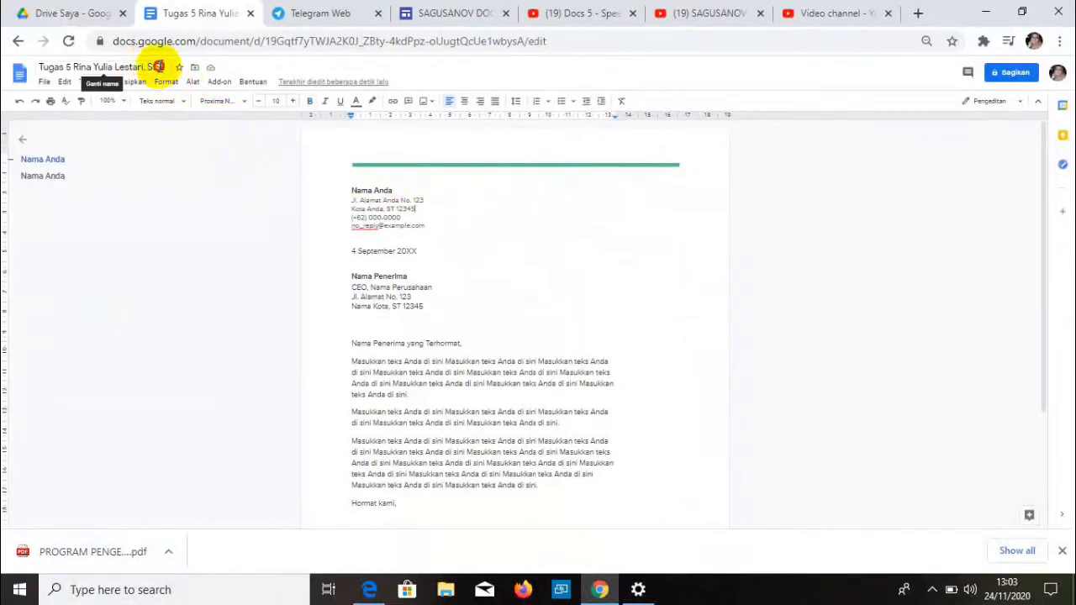
pyautogui.click(157, 66)
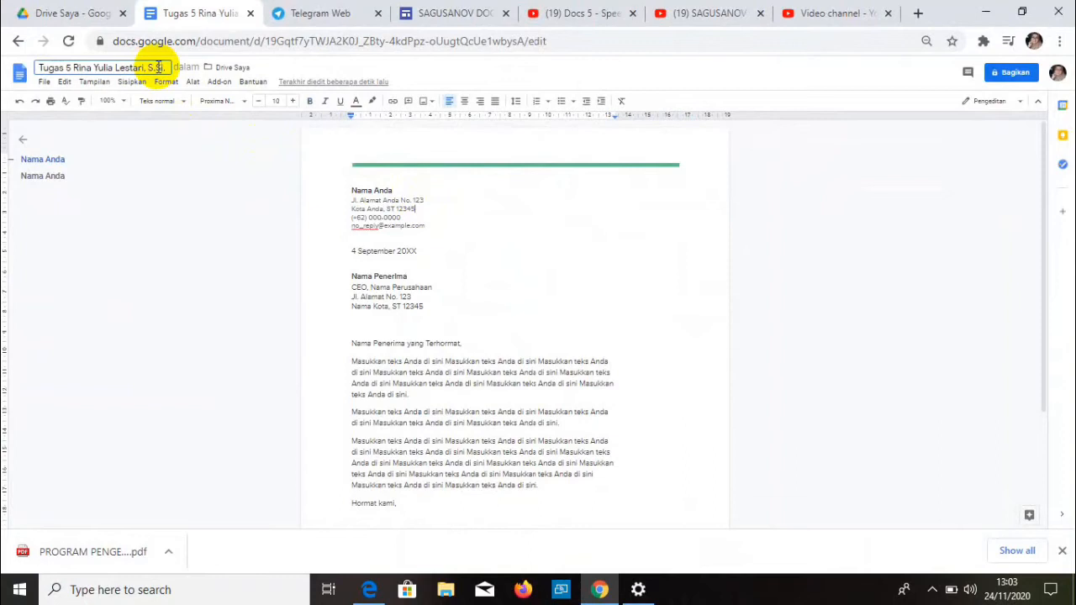
pyautogui.click(526, 217)
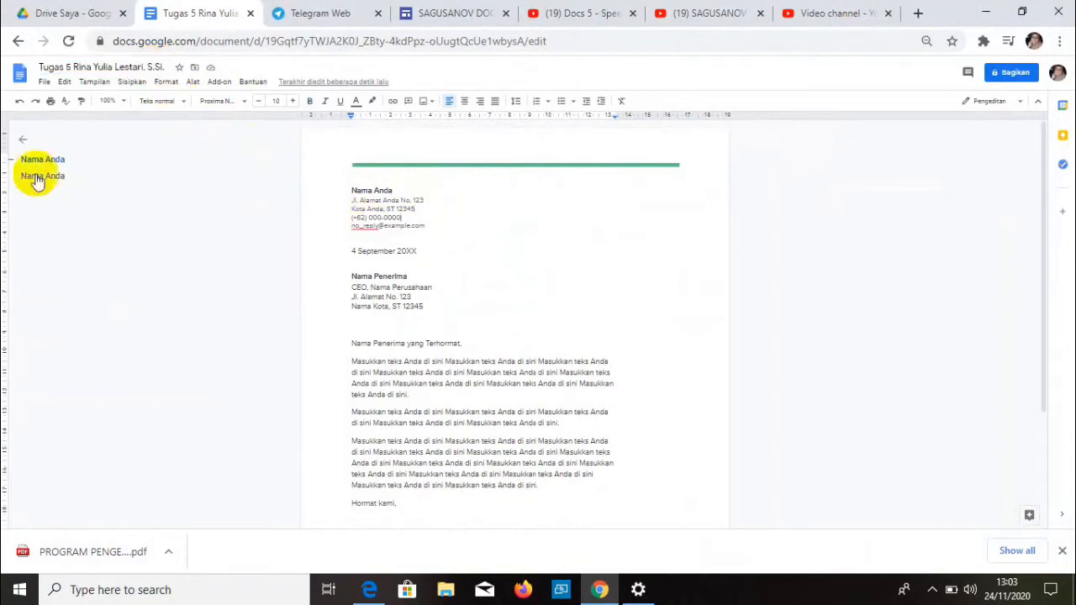
# - Delete all the letter's placeholder text from sender name to closing name, leaving the green rule
pyautogui.moveTo(345, 190); pyautogui.dragTo(656, 536)
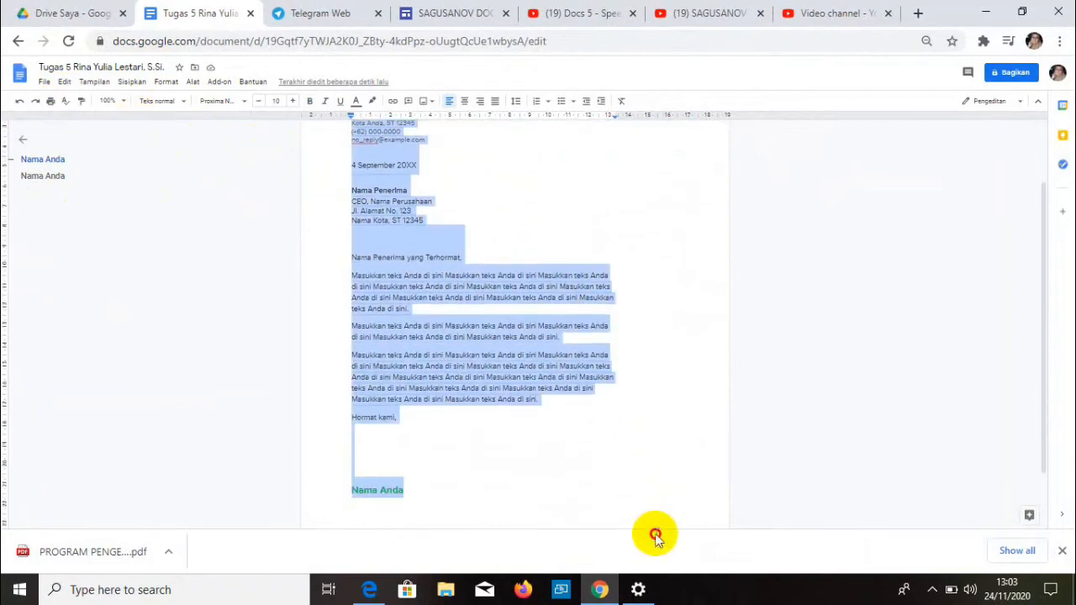
pyautogui.press('BackSpace')
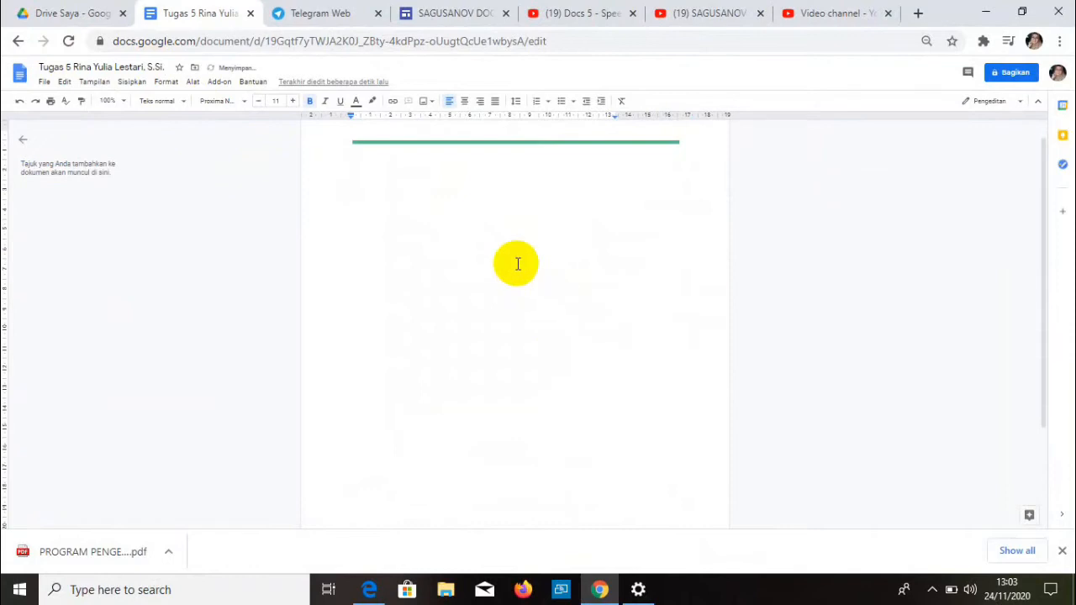
pyautogui.scroll(1, 440, 219)
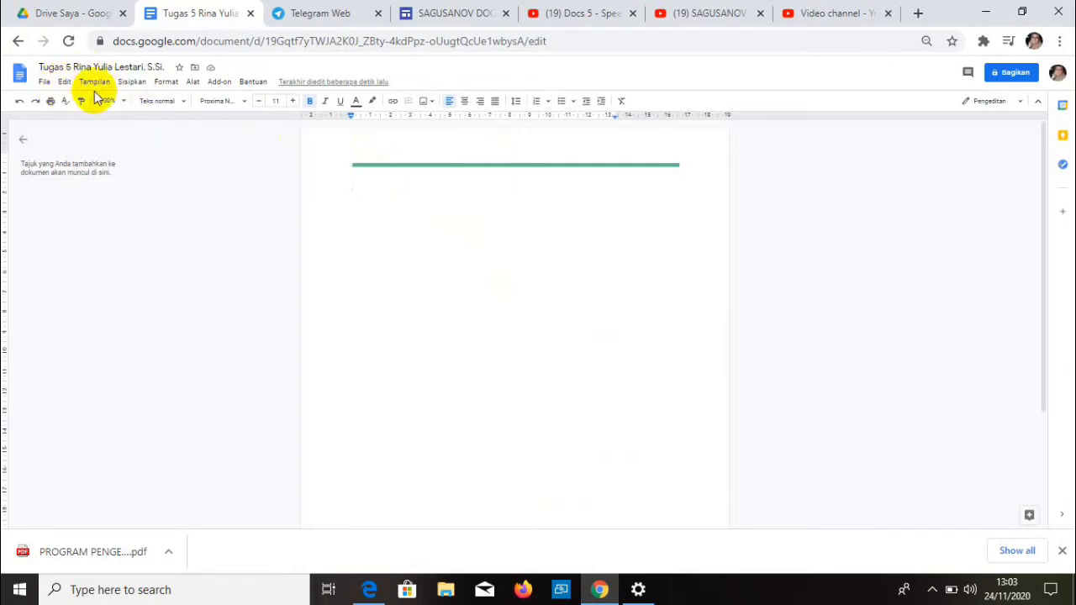
# - In Penataan halaman, choose A4 and set margins Atas 3, Bawah 2, Kiri 3, Kanan 2 cm
pyautogui.click(45, 81)
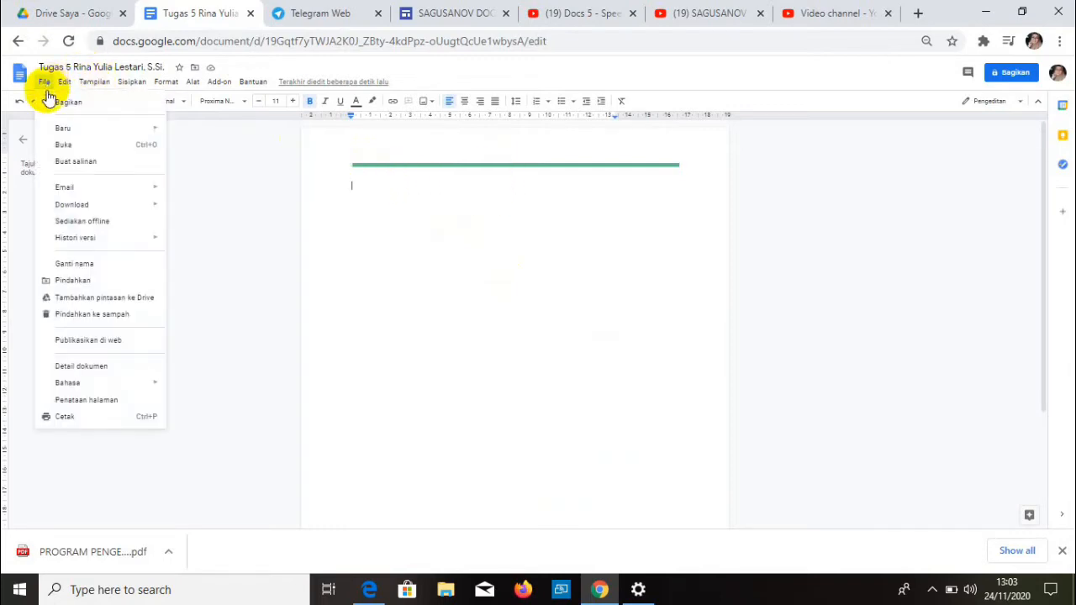
pyautogui.click(101, 400)
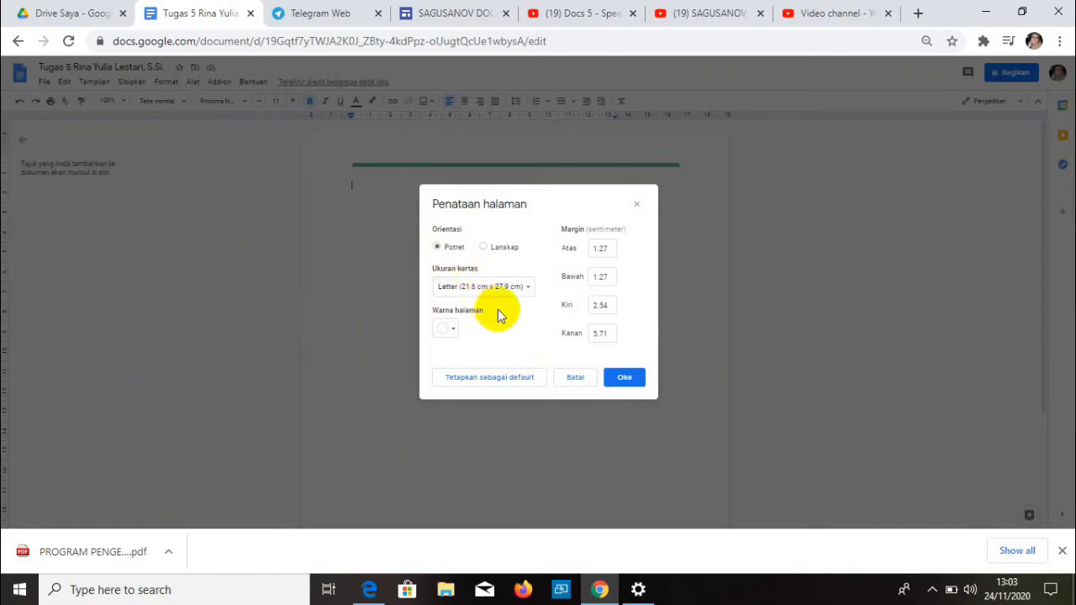
pyautogui.click(528, 288)
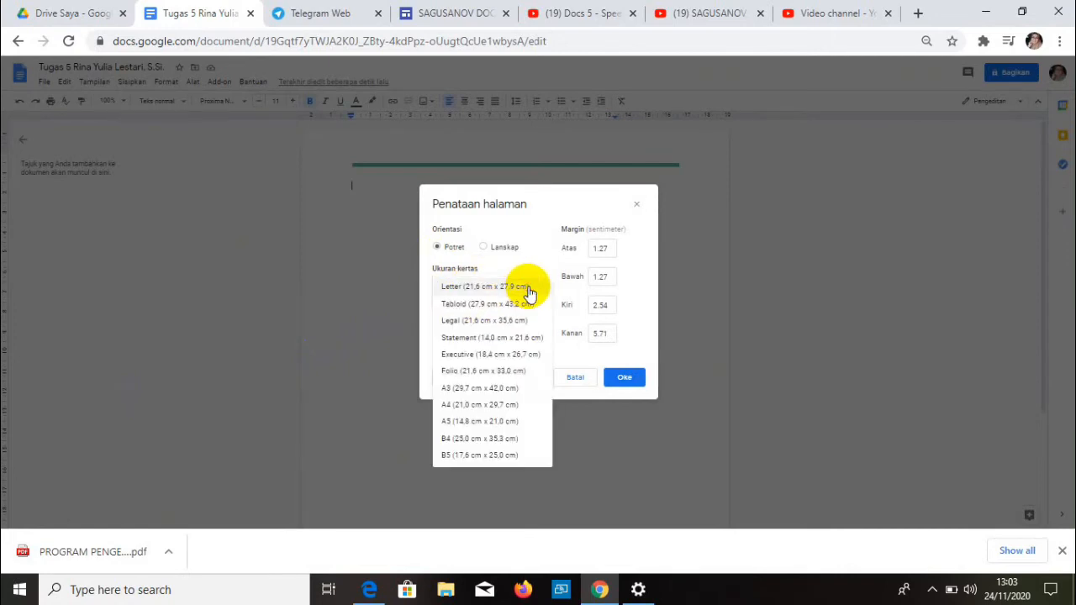
pyautogui.click(480, 406)
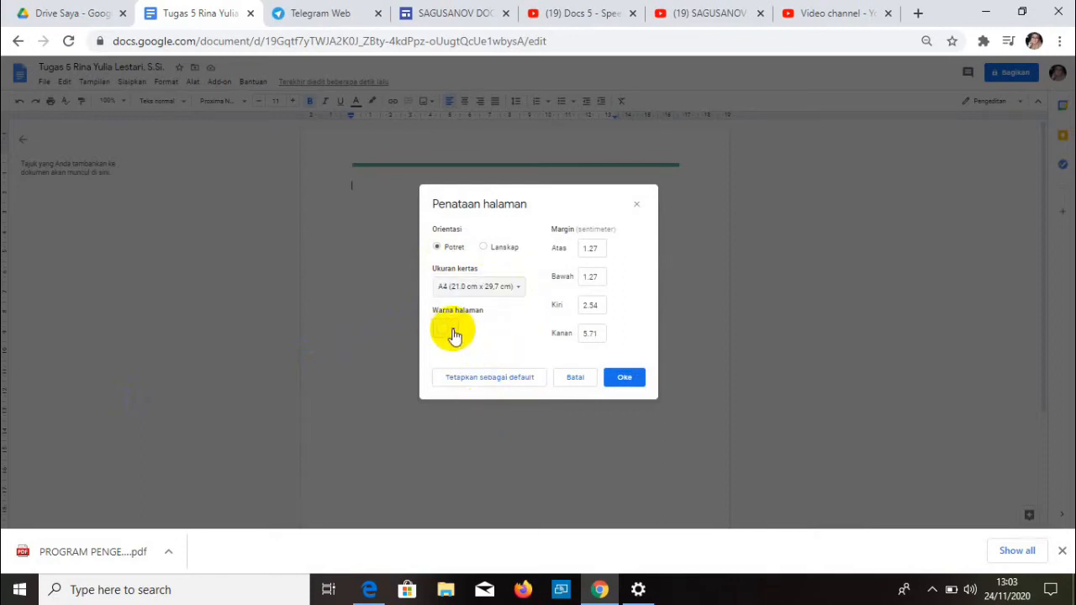
pyautogui.click(596, 248)
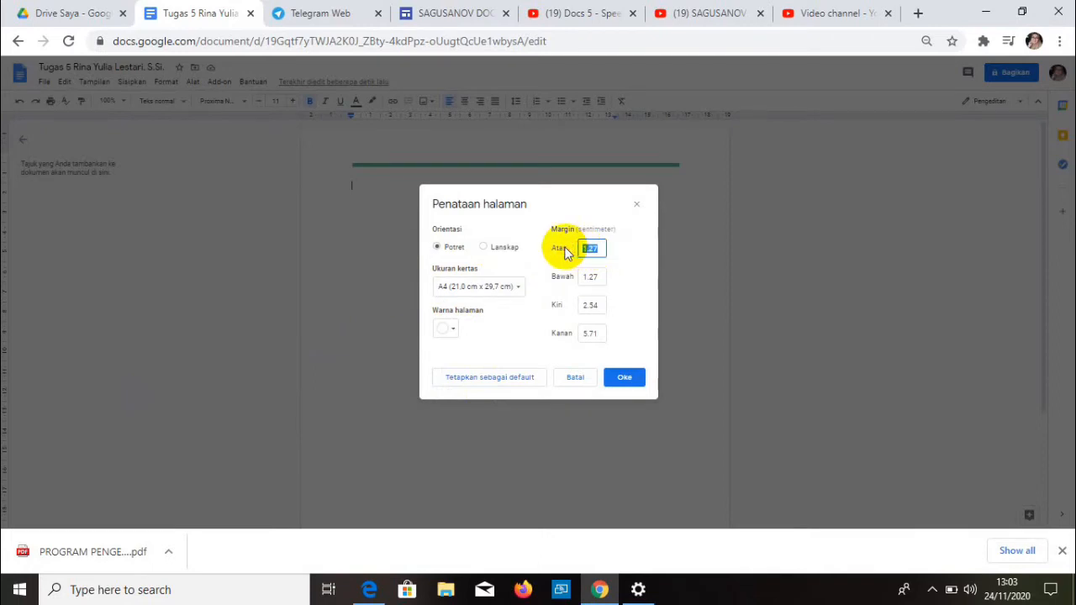
pyautogui.write('3')
pyautogui.click(593, 278)
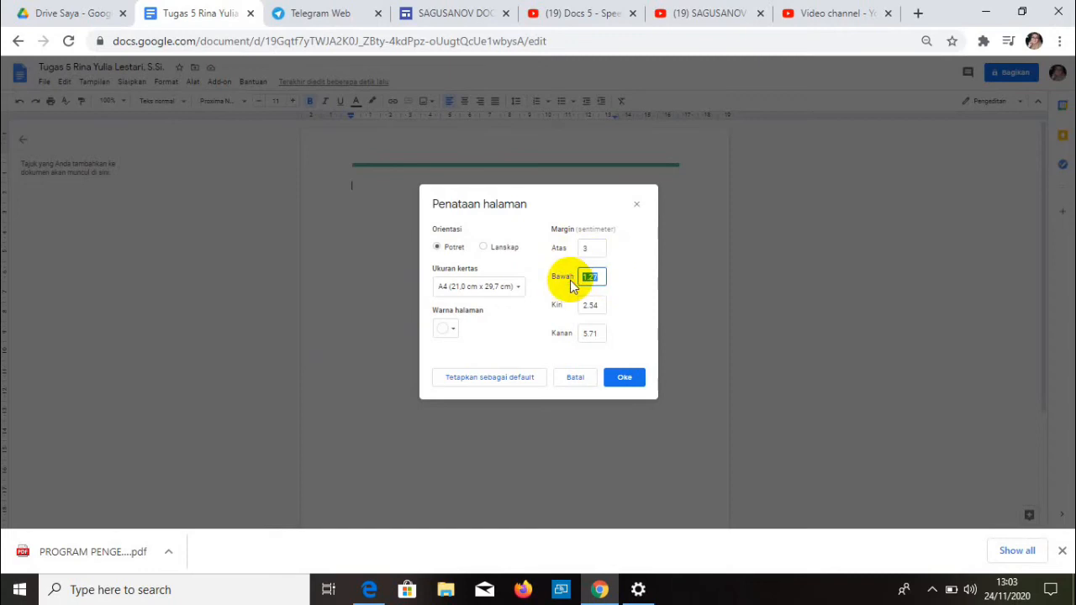
pyautogui.write('2')
pyautogui.click(593, 305)
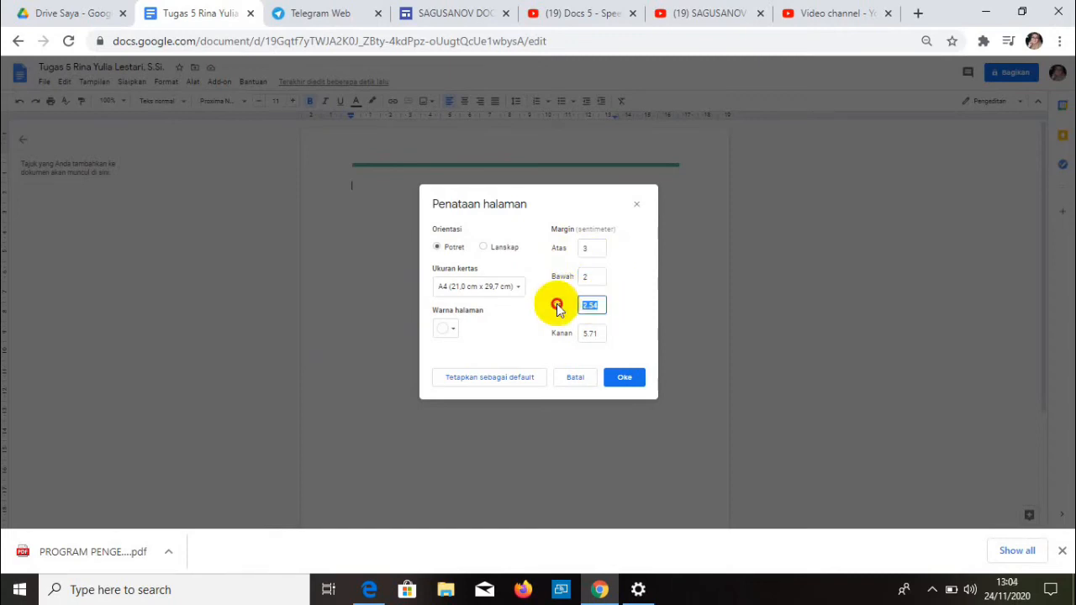
pyautogui.write('3')
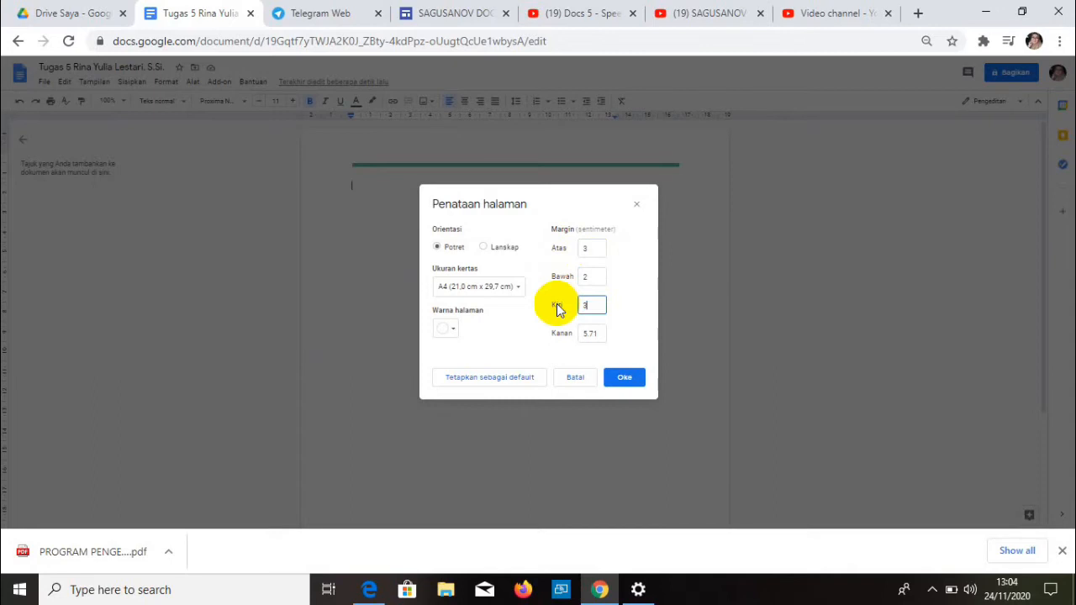
pyautogui.click(597, 333)
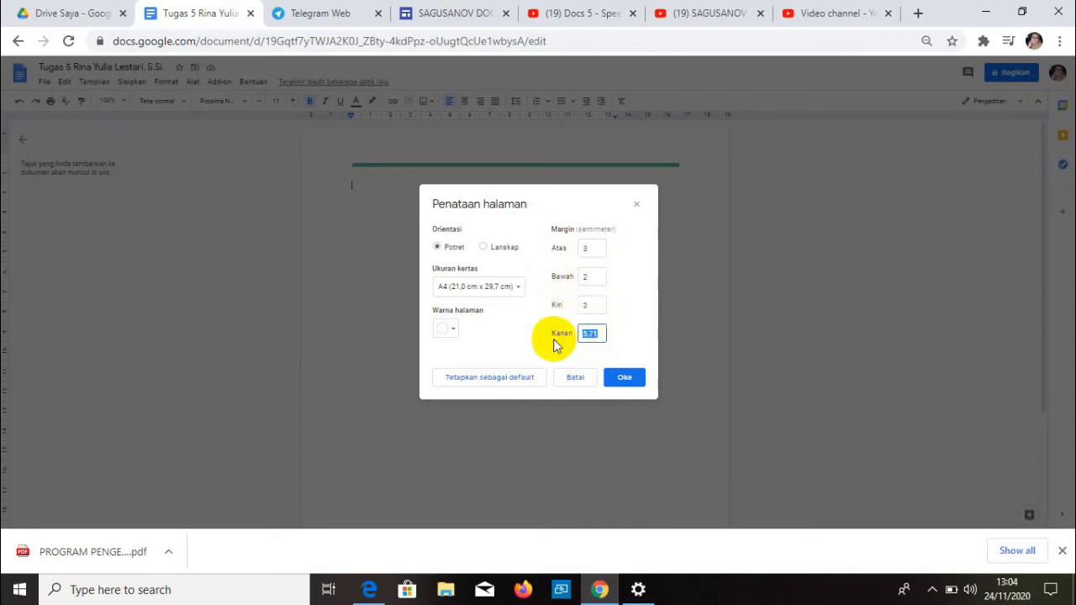
pyautogui.write('2')
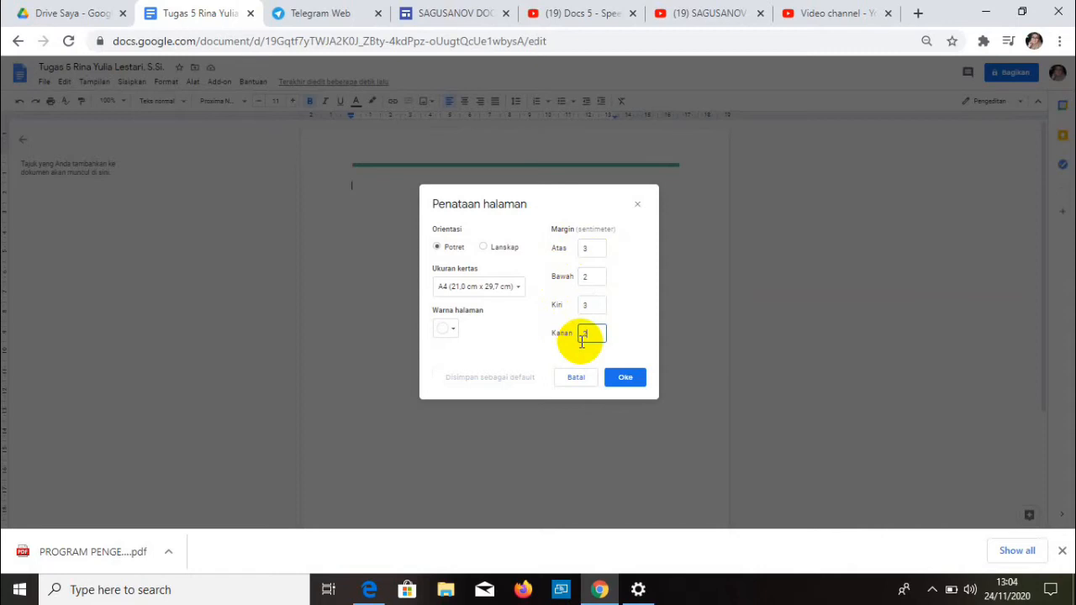
pyautogui.click(619, 387)
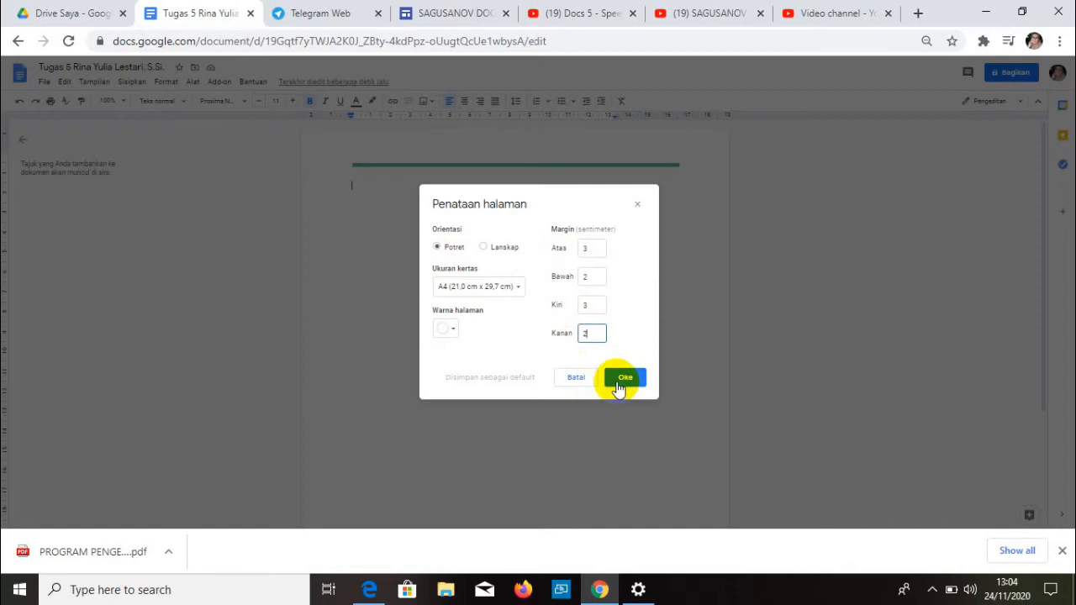
pyautogui.click(620, 387)
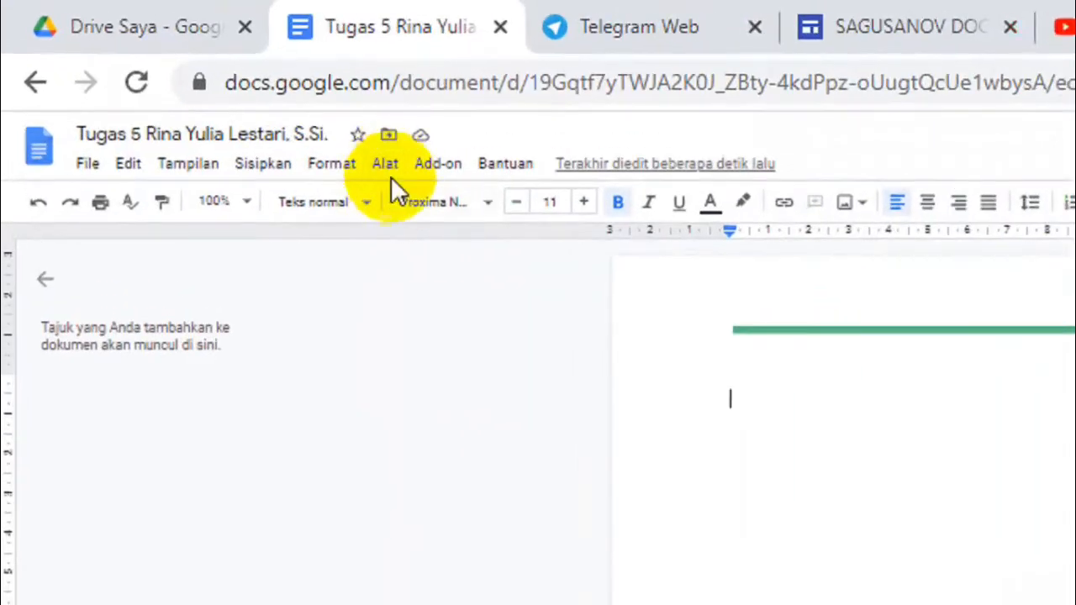
# - Turn on Dikte voice typing from the Alat menu
pyautogui.click(392, 176)
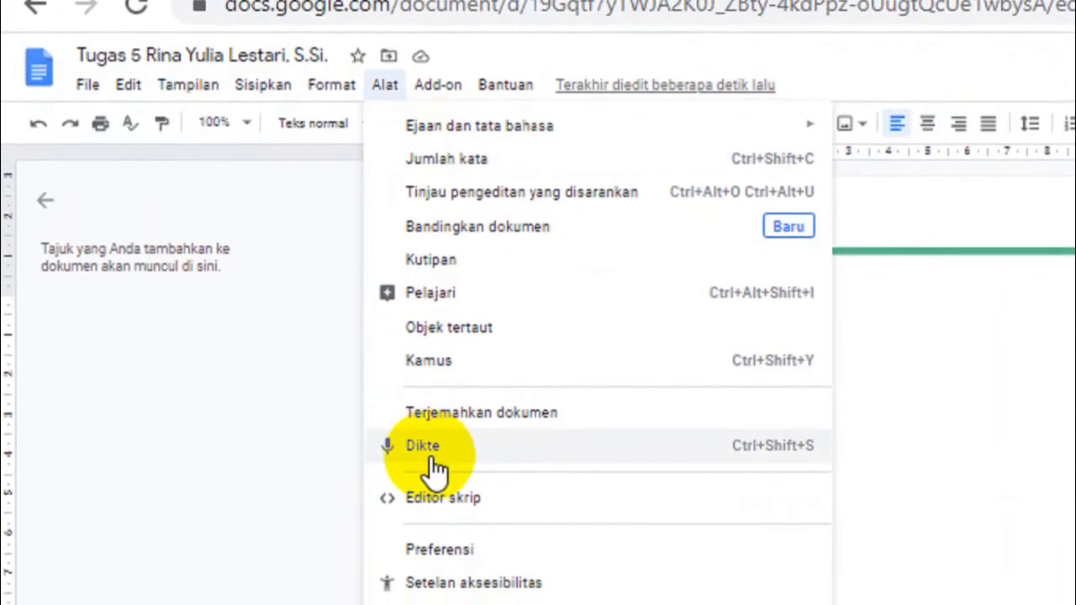
pyautogui.click(434, 461)
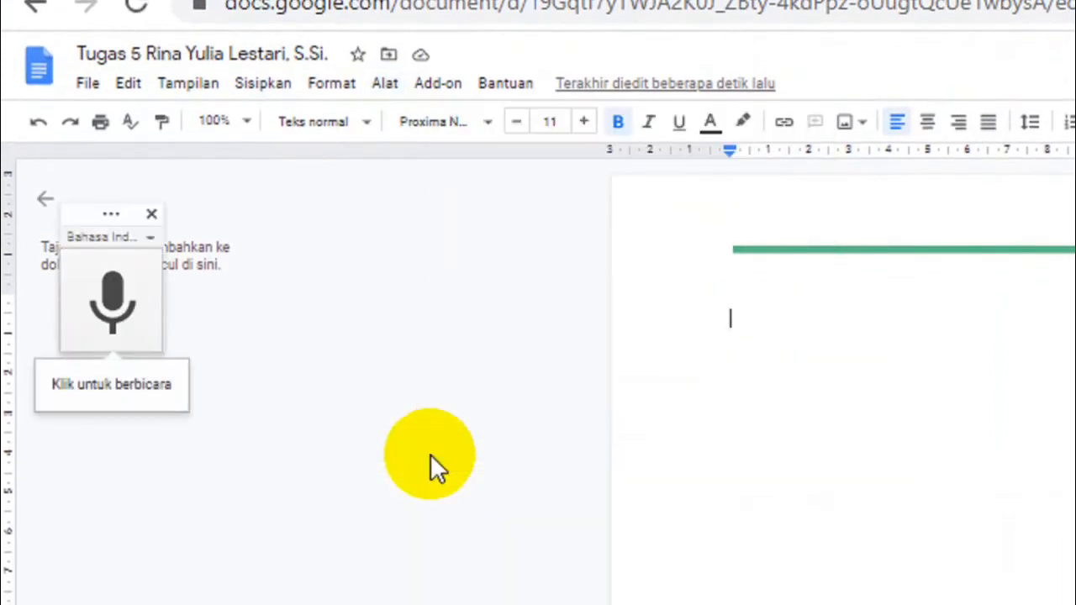
# - Start the microphone, allow browser mic access, and dictate the biotechnology paragraph
pyautogui.click(112, 303)
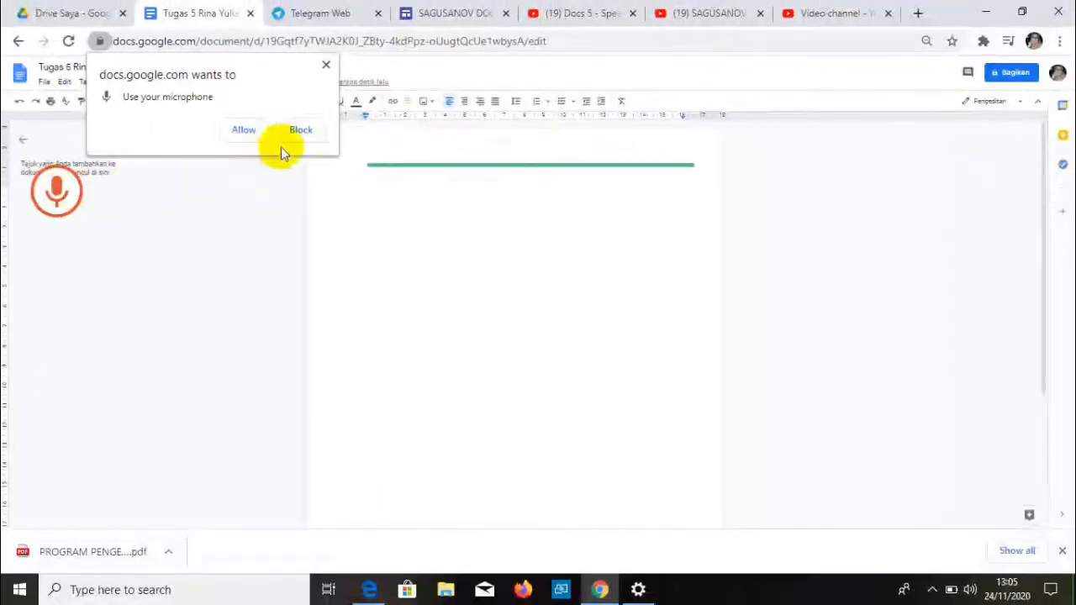
pyautogui.click(245, 130)
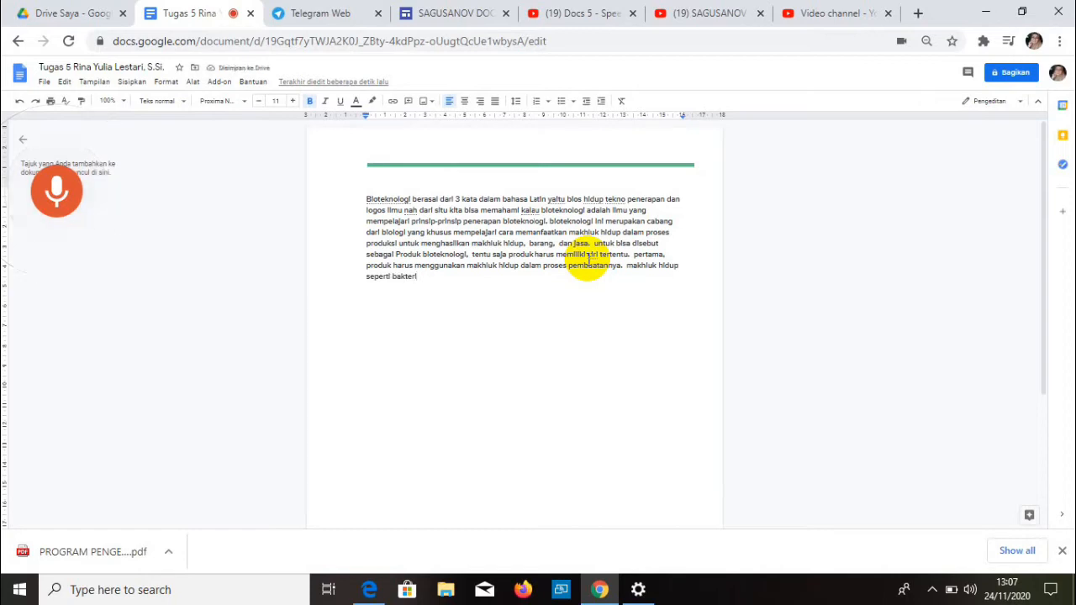
# - Add a comma, finish the paragraph with 'bioteknologi konvensional dan bioteknologi modern.', and start a new line
pyautogui.write(',')
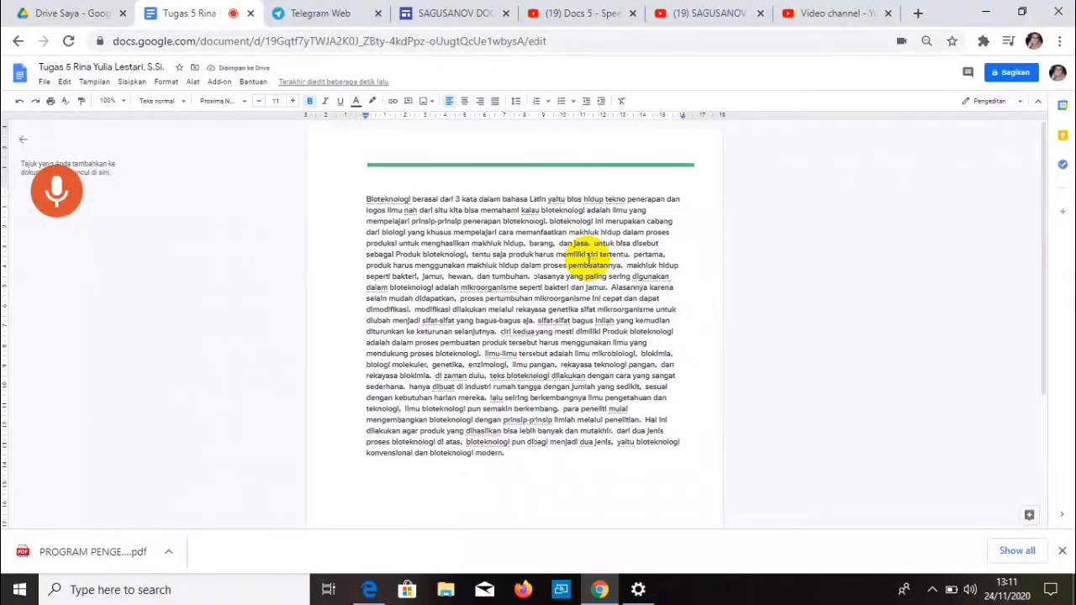
pyautogui.press('Return')
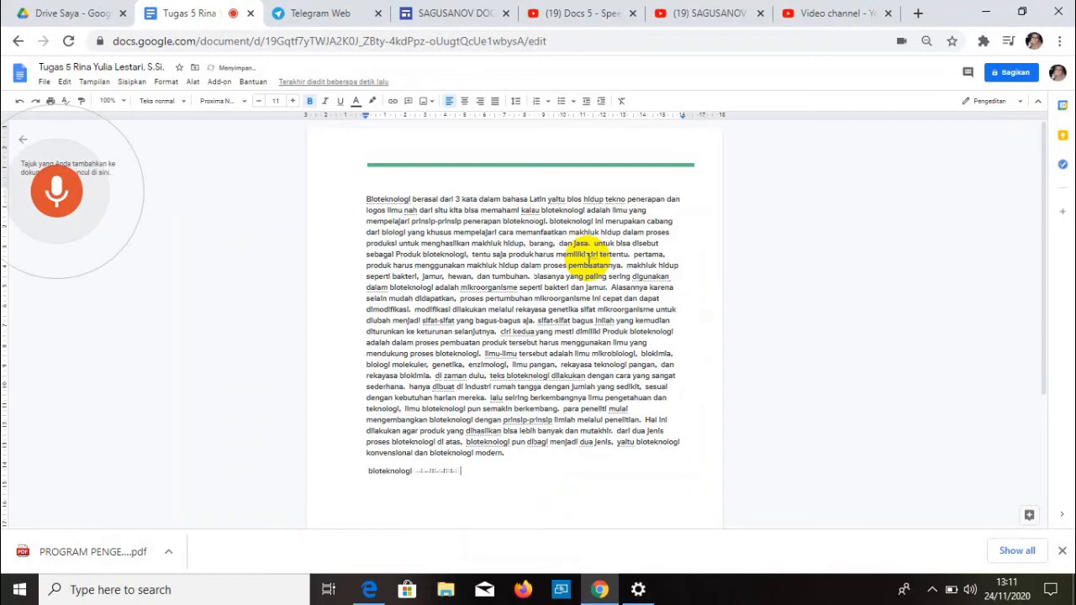
# - Dictate the conventional-biotechnology paragraph, end it with a period after 'tertentu', and start a new line
pyautogui.press('Return')
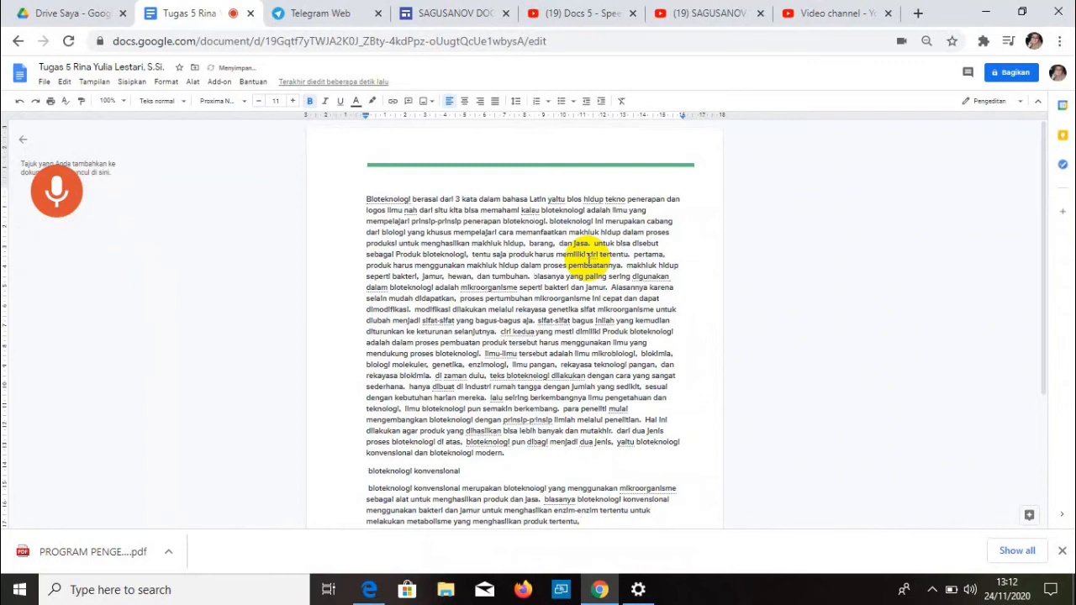
pyautogui.press('BackSpace')
pyautogui.write('.')
pyautogui.press('Return')
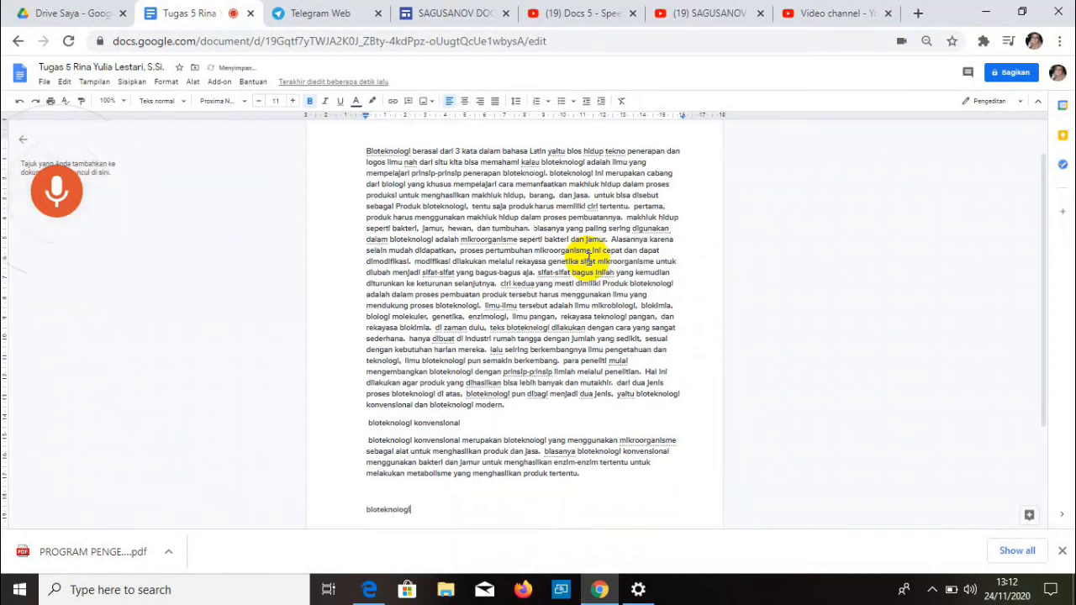
# - Start a new paragraph below the 'bioteknologi modern' subheading to dictate its text
pyautogui.press('Return')
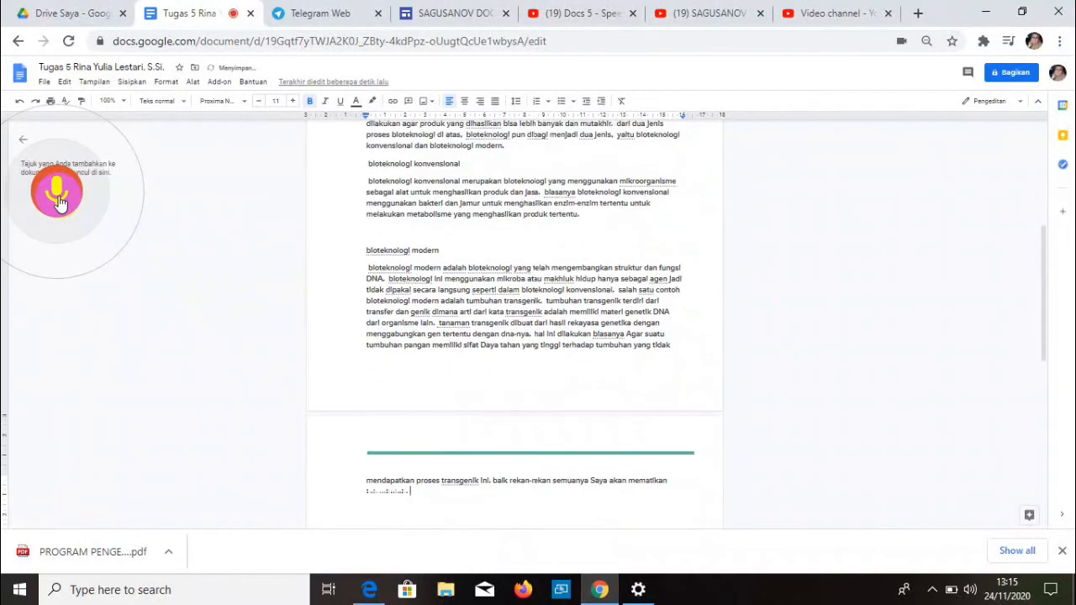
pyautogui.click(57, 199)
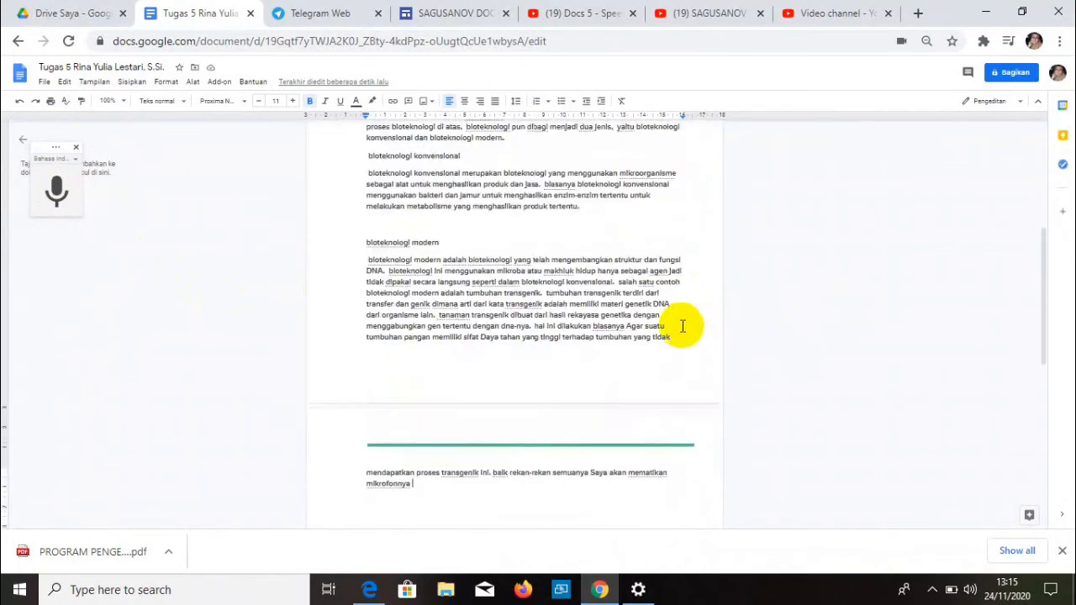
pyautogui.scroll(4, 682, 326)
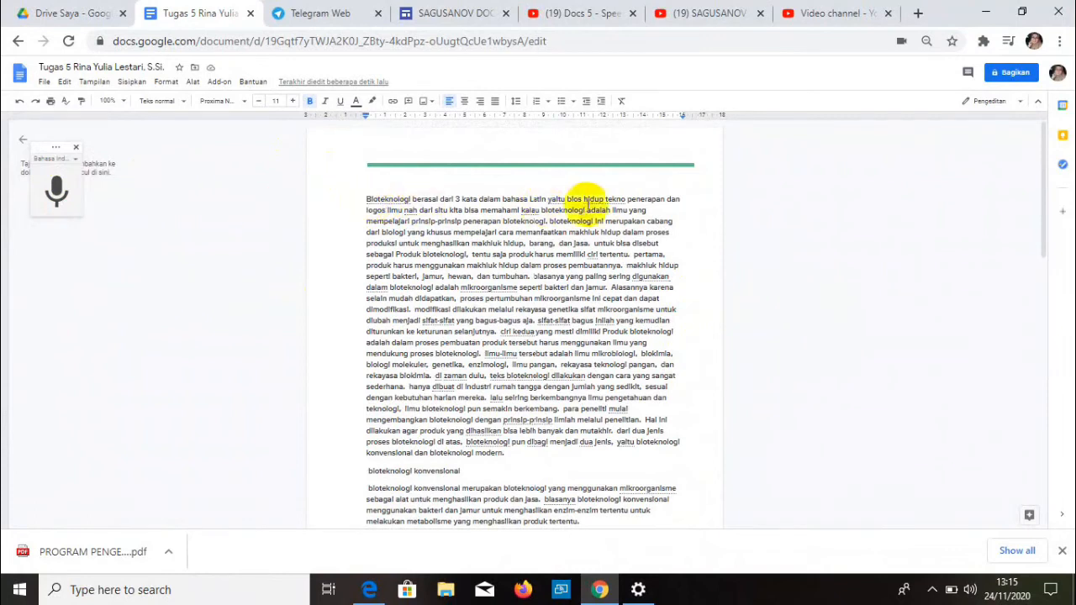
pyautogui.scroll(-15, 637, 250)
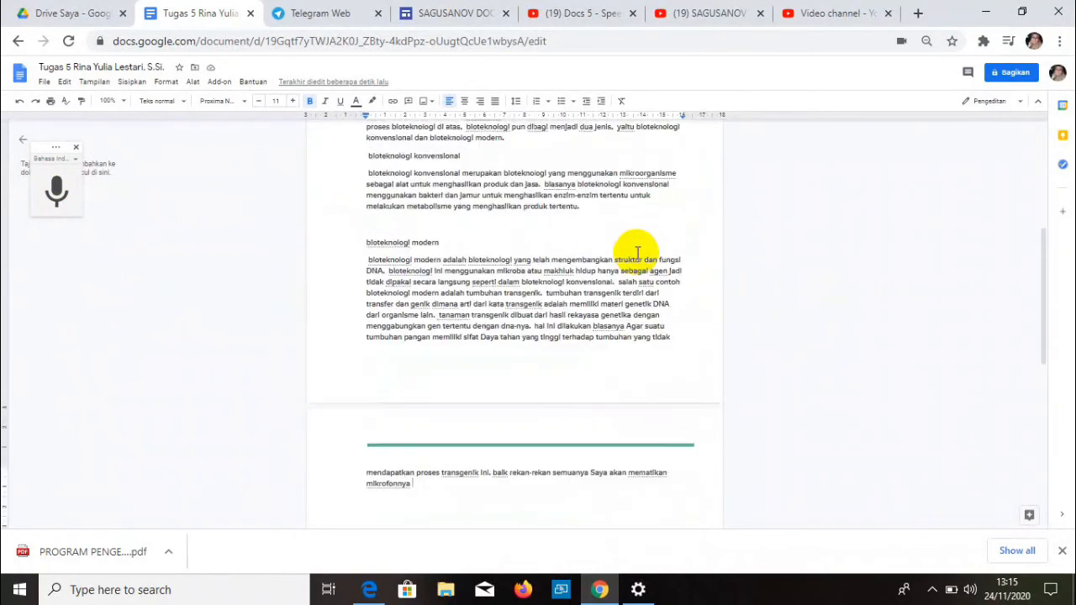
pyautogui.scroll(10, 637, 253)
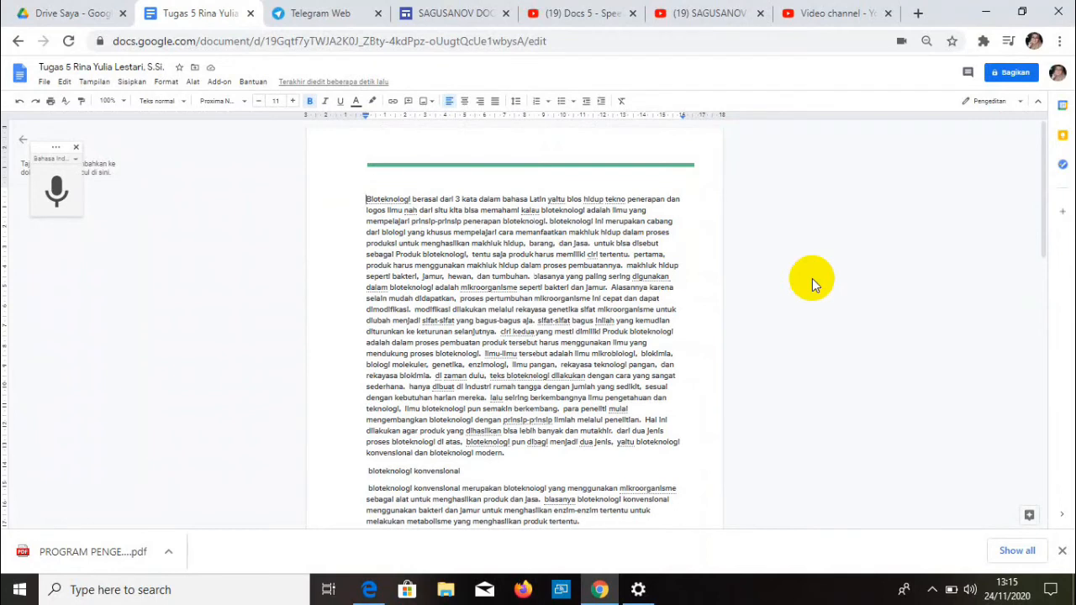
# - Add the title 'HASIL REKAMAN' on a new line above the dictated text
pyautogui.press('Return')
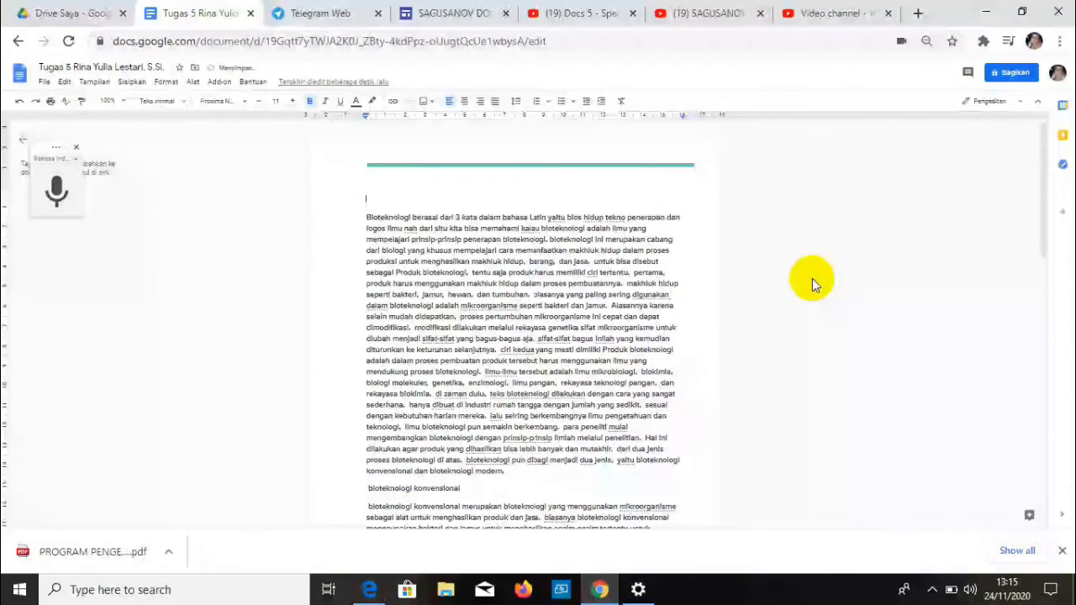
pyautogui.write('HASI')
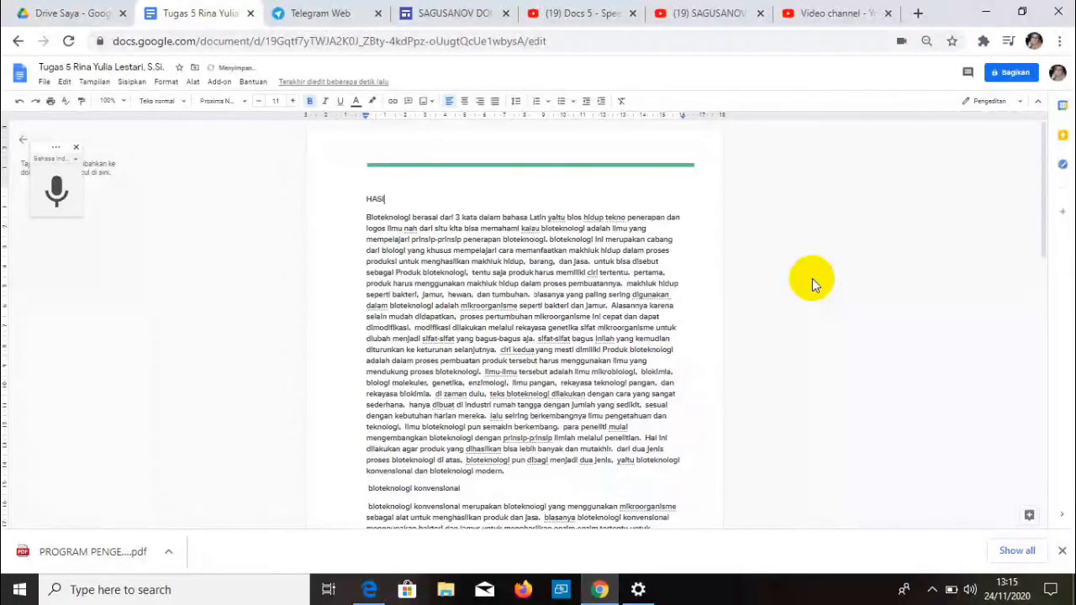
pyautogui.write('L REKAMAN')
pyautogui.scroll(-8, 451, 312)
pyautogui.scroll(4, 452, 339)
# - Type the heading 'MERAPIKAN TEKS HASIL REKAMAN' in capitals below the end of the dictated text
pyautogui.press('capslock')
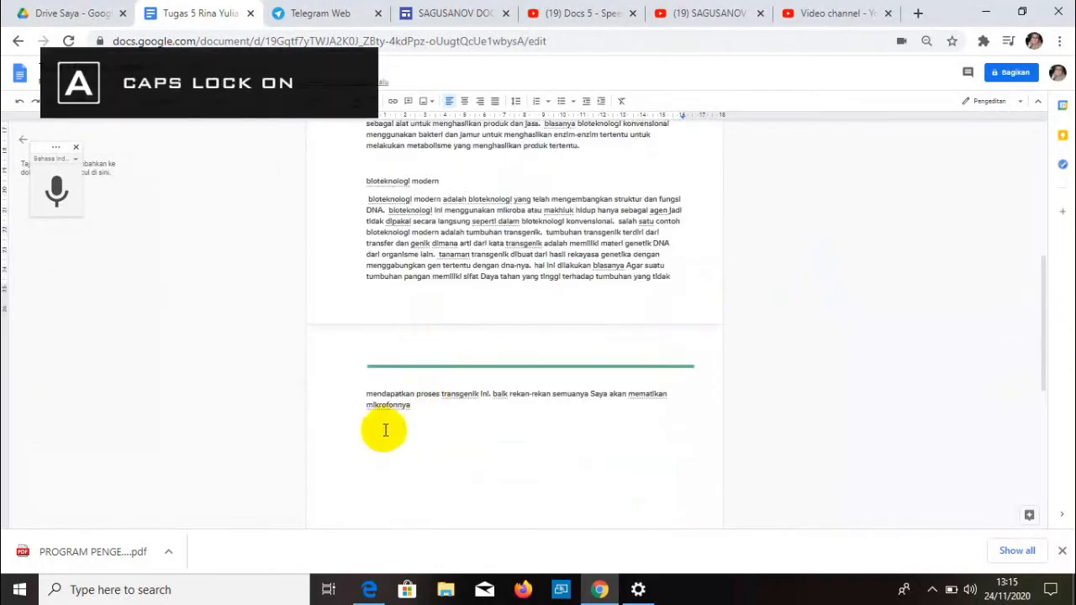
pyautogui.click(420, 402)
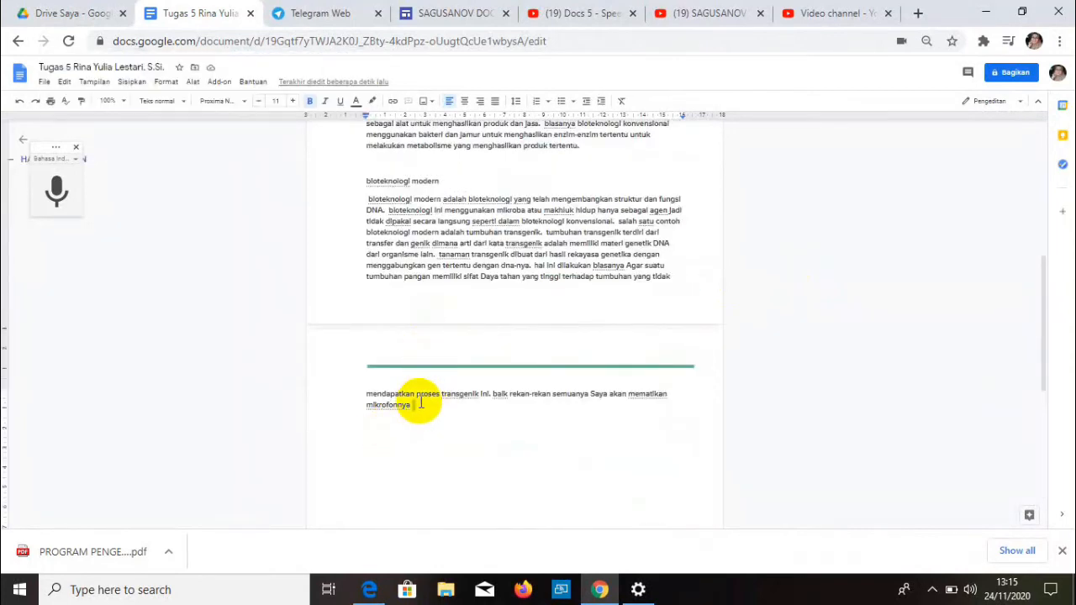
pyautogui.press('Return')
pyautogui.write('MERAPIKAN TEKS')
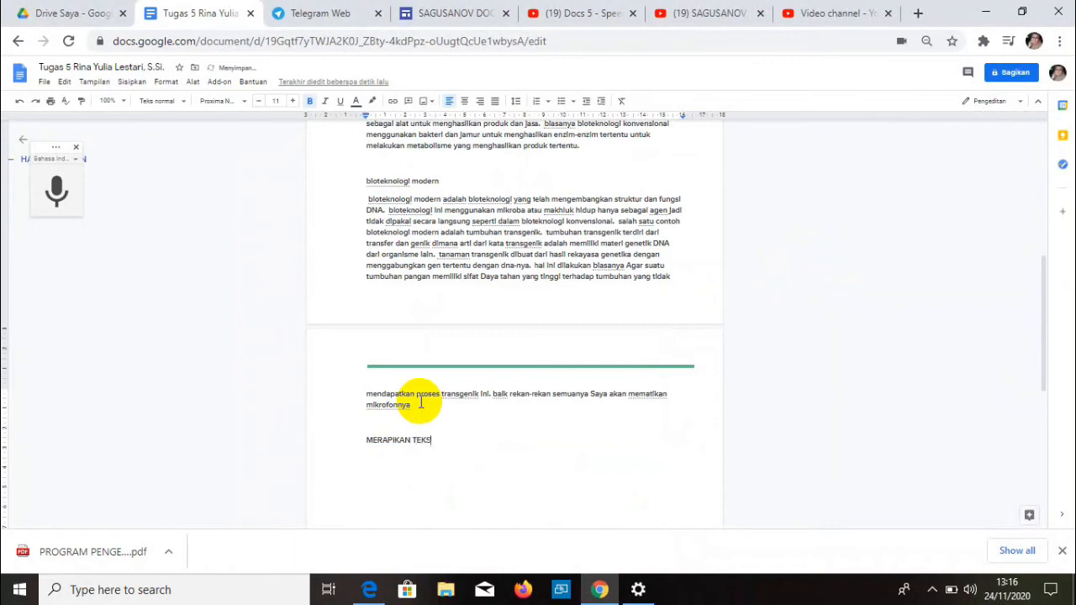
pyautogui.write(' HASIL REKAMAN')
# - Copy the whole dictated text and paste it under the new heading
pyautogui.scroll(5, 487, 210)
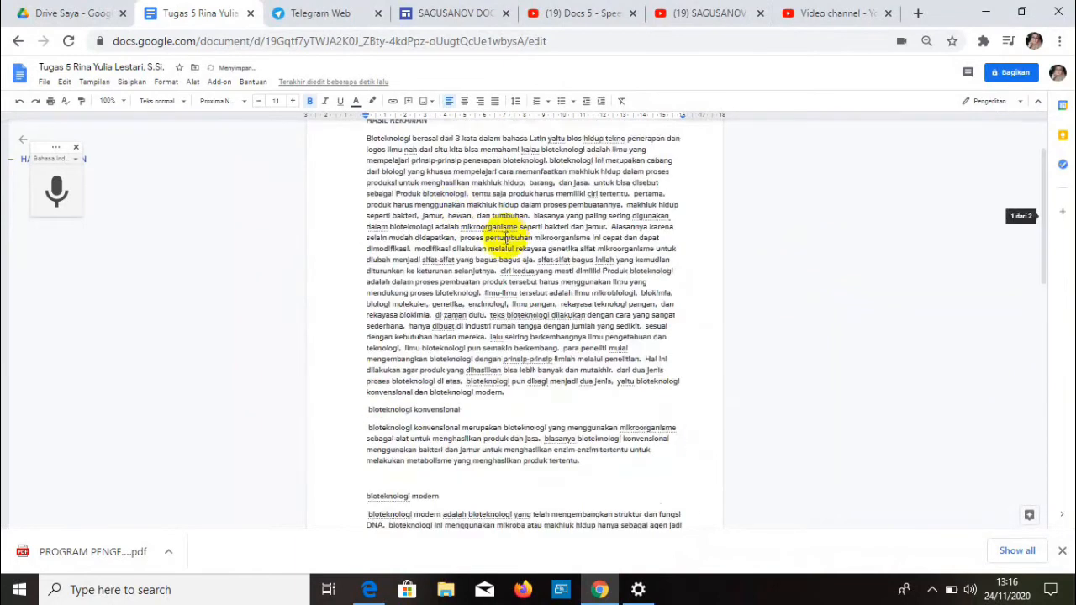
pyautogui.moveTo(365, 220); pyautogui.dragTo(503, 411)
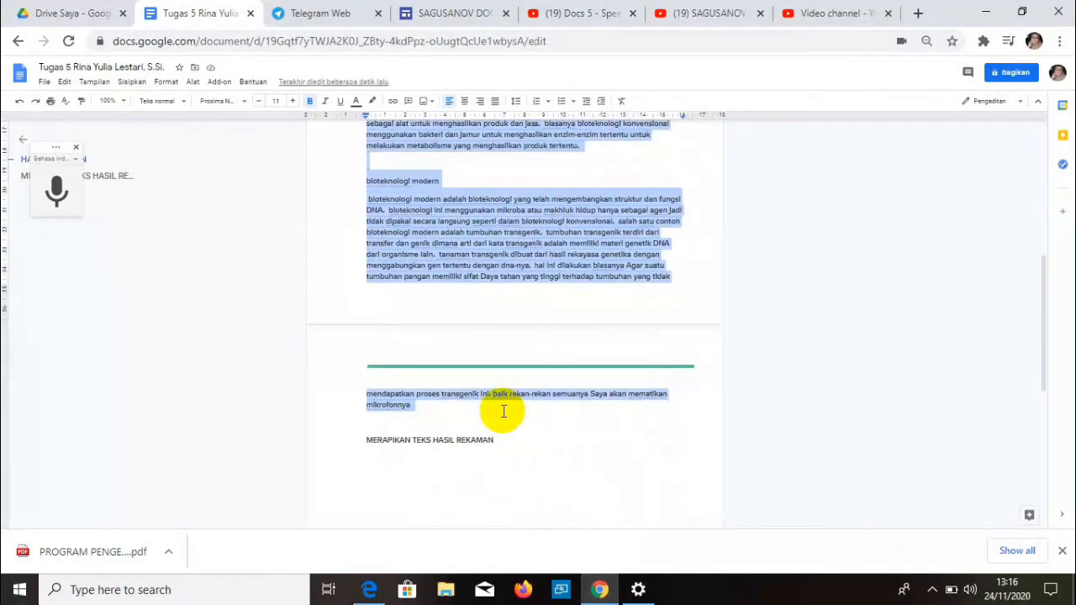
pyautogui.click(412, 443)
pyautogui.click(511, 451)
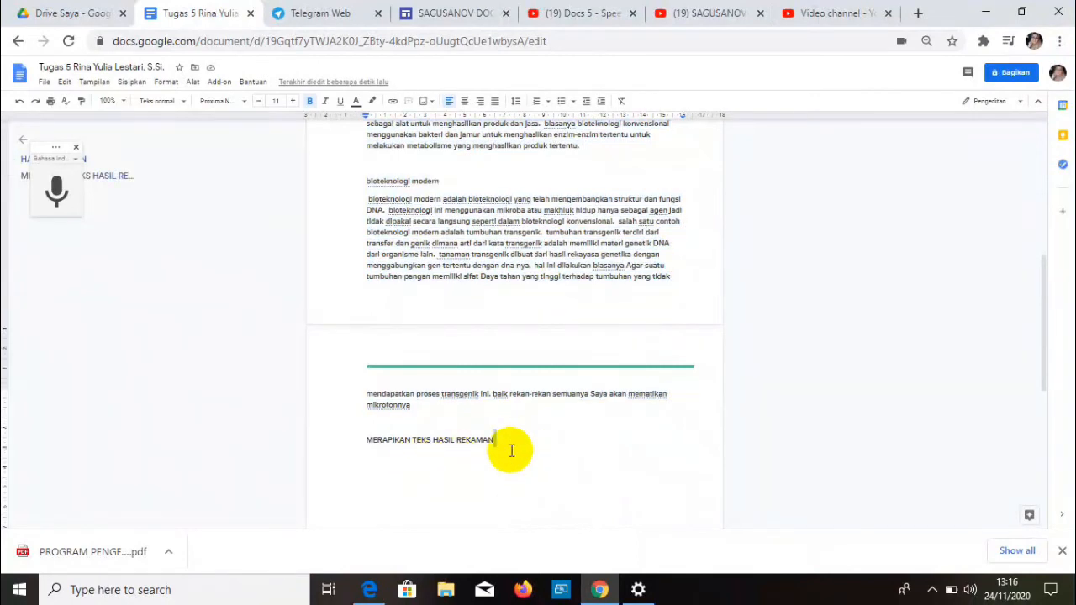
pyautogui.press('Return')
pyautogui.hotkey('ctrl', 'v')
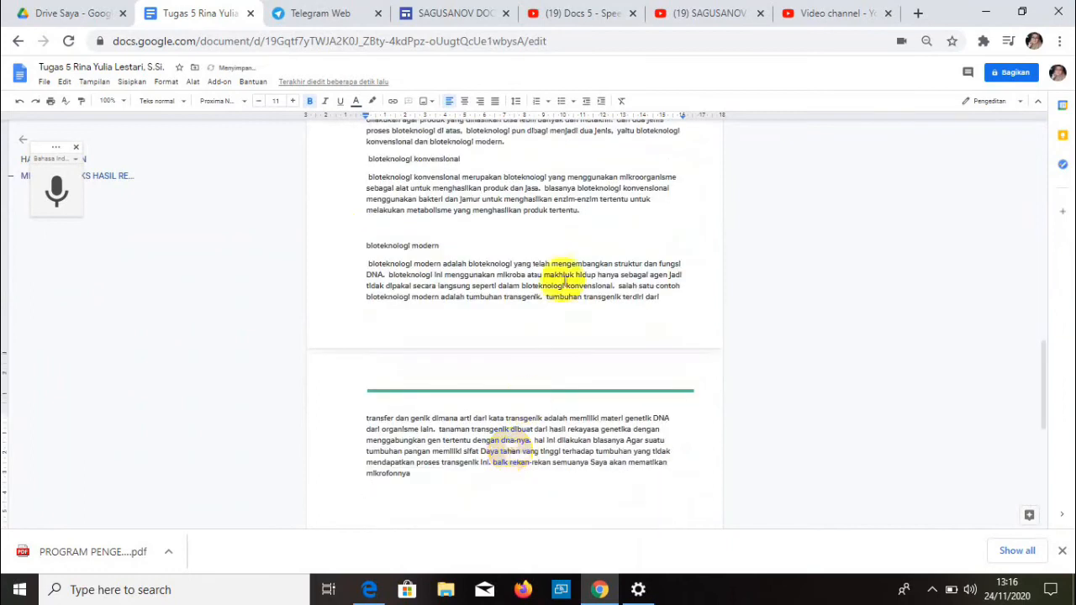
pyautogui.scroll(-2, 477, 353)
pyautogui.scroll(4, 478, 353)
pyautogui.scroll(-4, 477, 353)
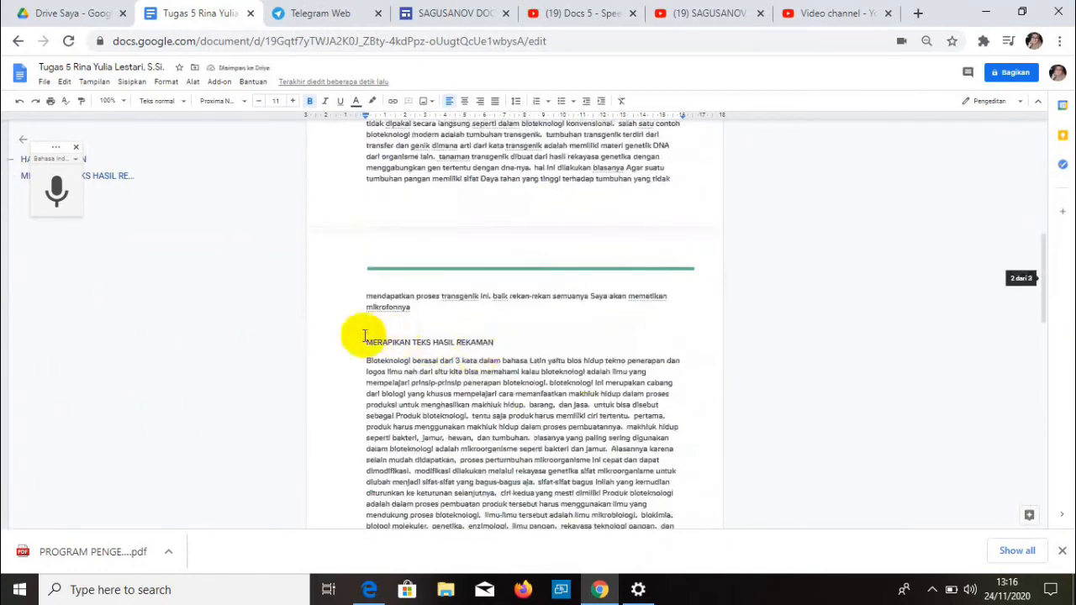
# - Make the 'MERAPIKAN TEKS HASIL REKAMAN' heading bold
pyautogui.click(511, 338)
pyautogui.tripleClick(510, 338)
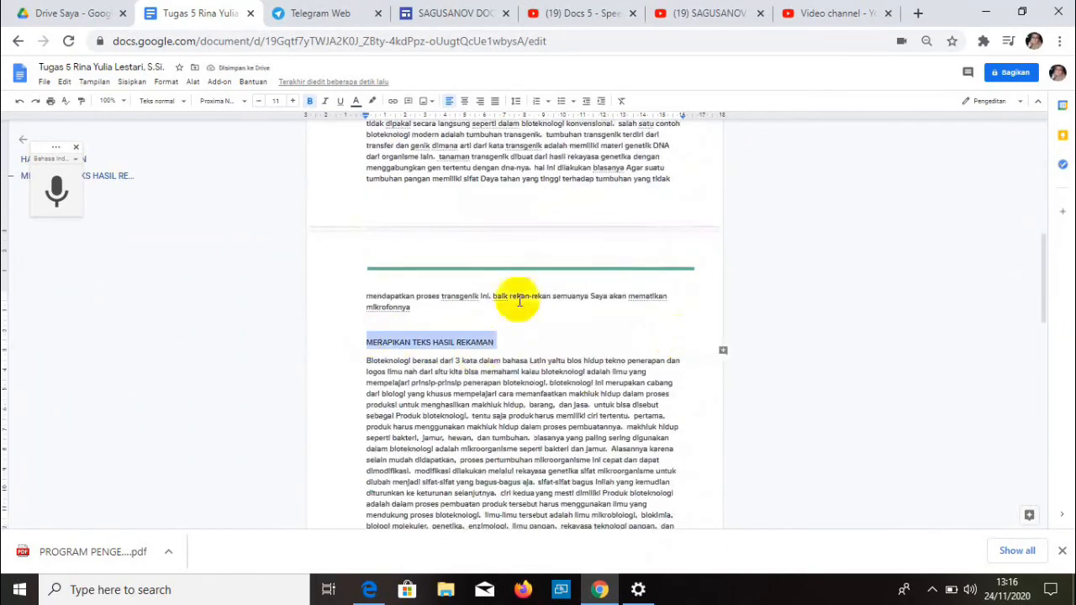
pyautogui.scroll(2, 456, 228)
pyautogui.click(311, 103)
pyautogui.click(314, 104)
pyautogui.scroll(5, 516, 323)
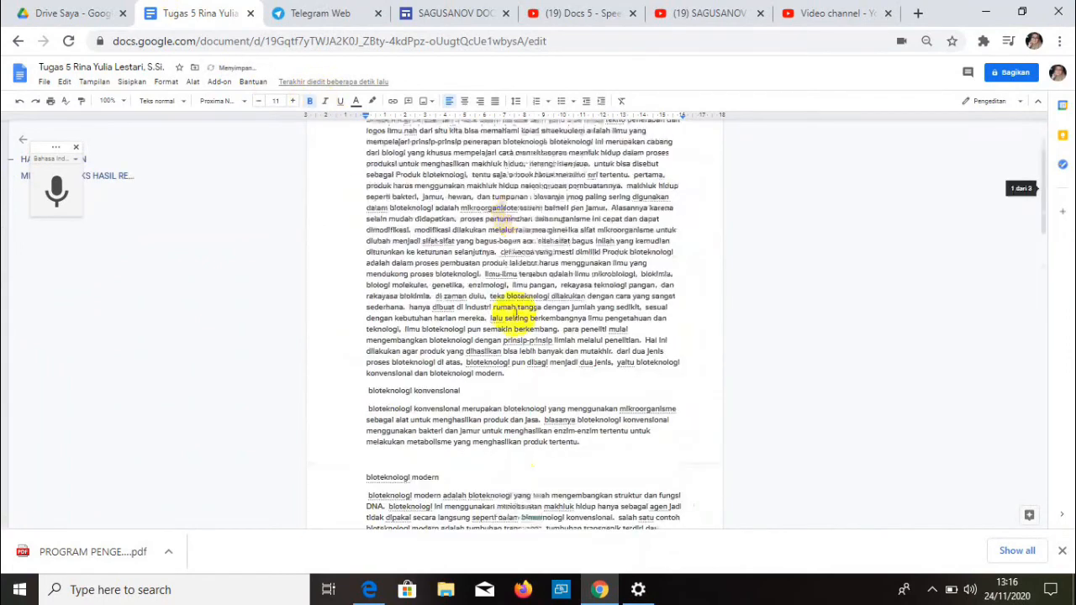
pyautogui.scroll(-7, 480, 294)
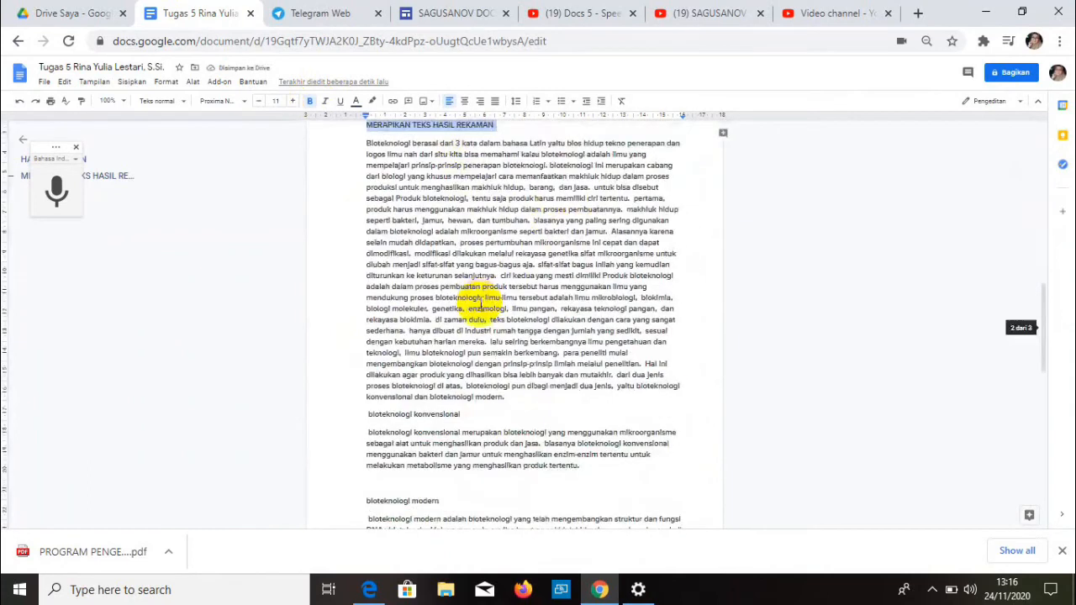
pyautogui.scroll(2, 480, 305)
pyautogui.click(501, 284)
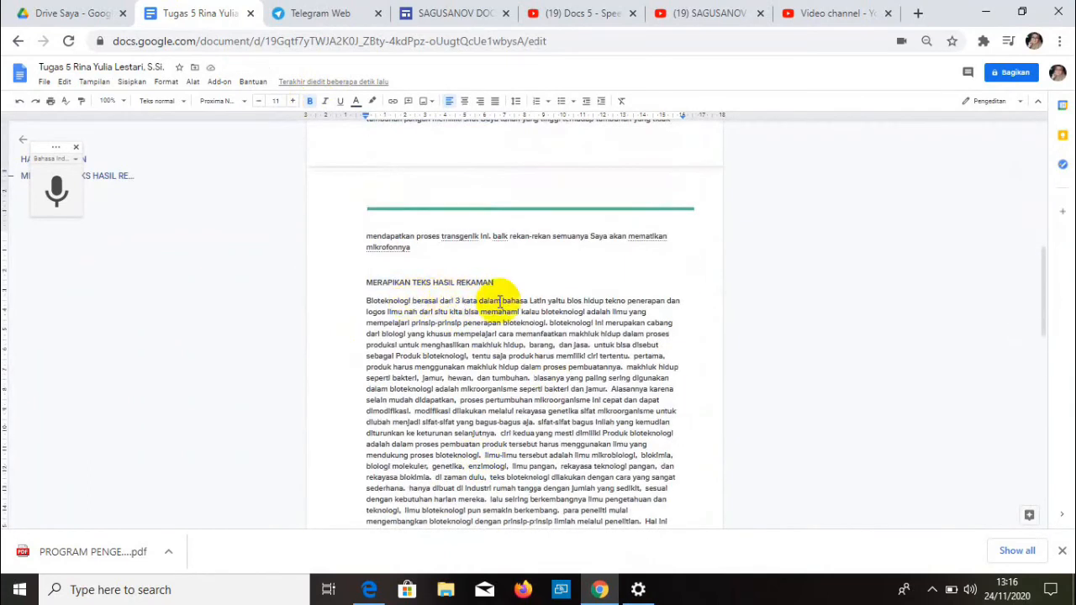
# - Bracket the meanings as bios (hidup), tekno (penerapan), logos (Ilmu). and capitalize 'Nah'
pyautogui.click(586, 301)
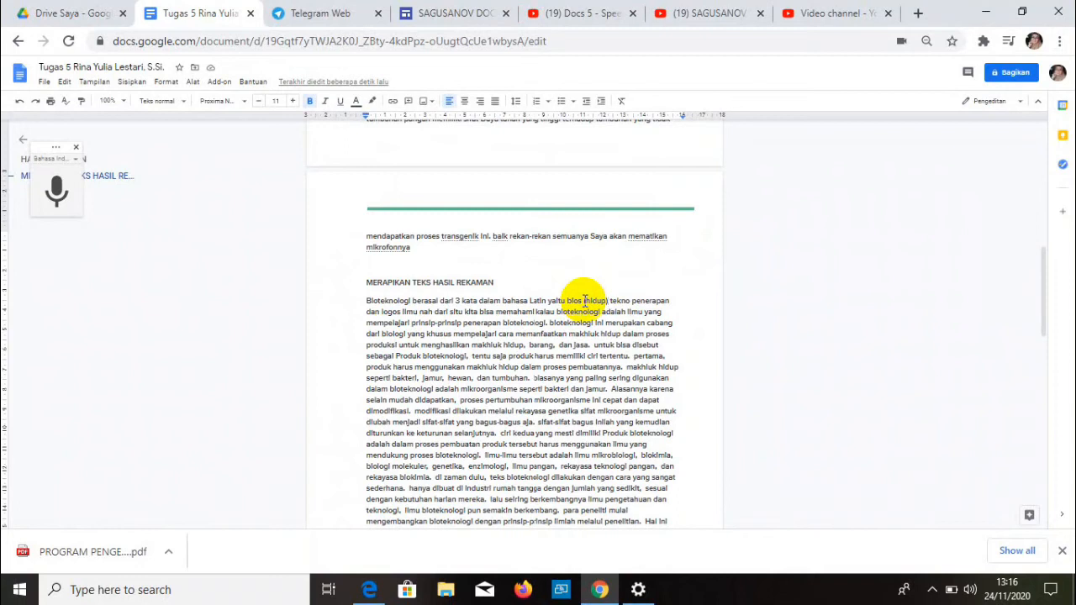
pyautogui.write(',')
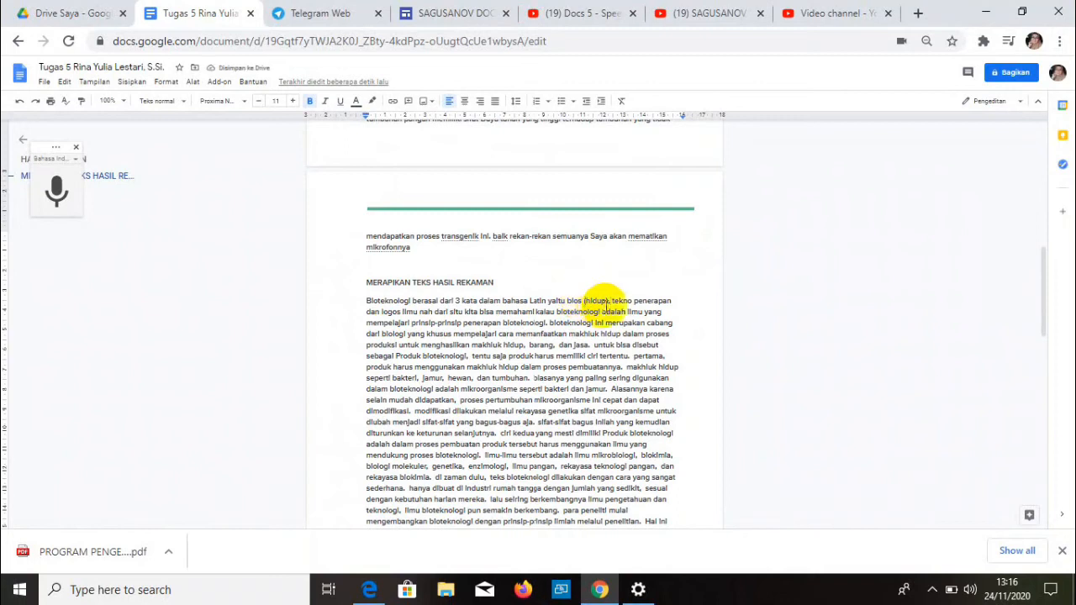
pyautogui.click(634, 300)
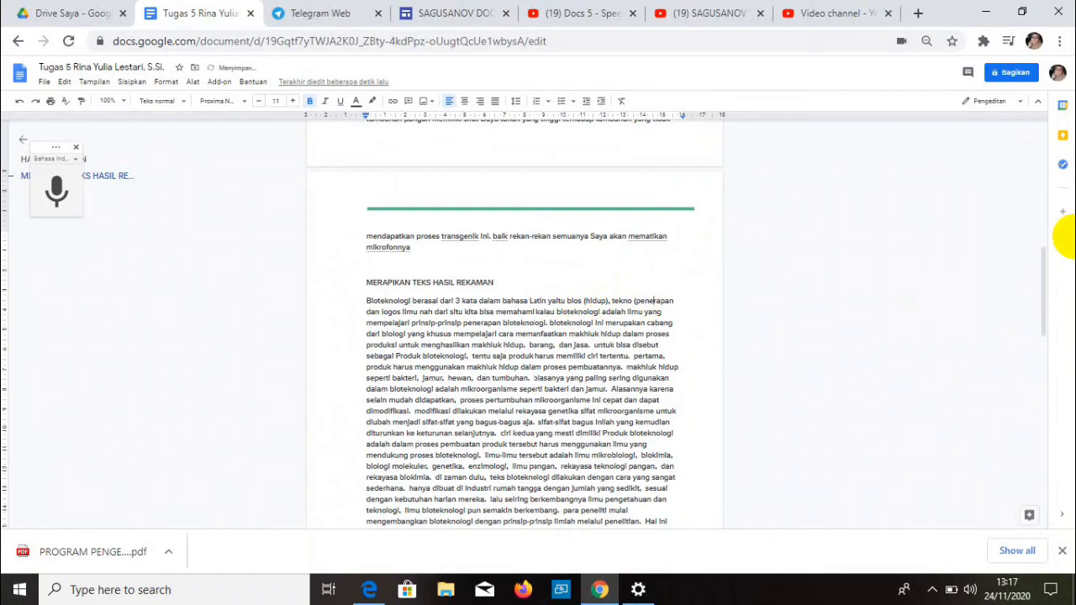
pyautogui.click(674, 300)
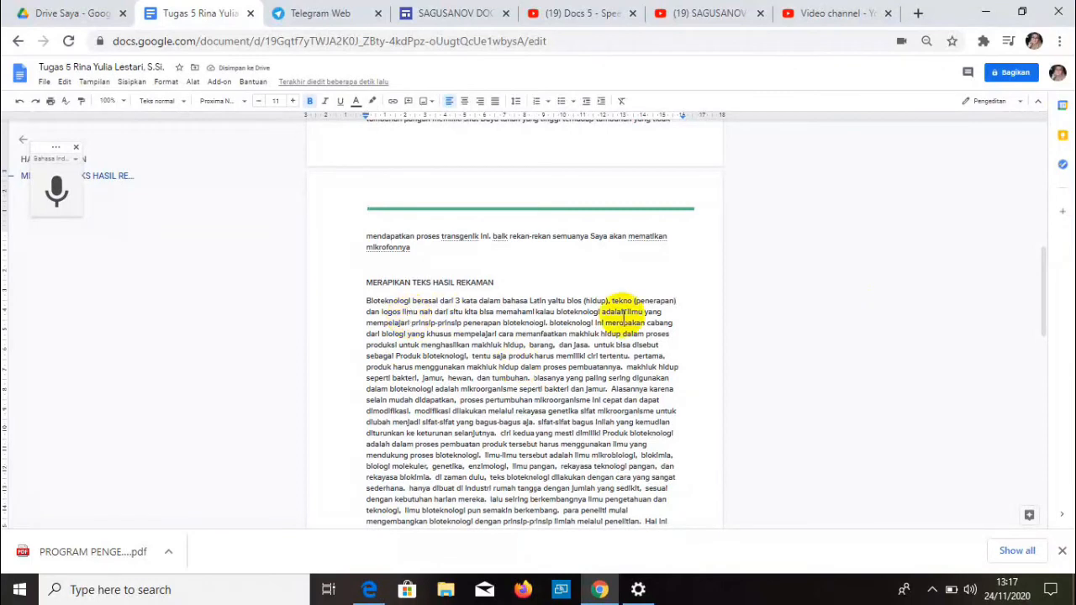
pyautogui.write('(')
pyautogui.press('Delete')
pyautogui.write('I')
pyautogui.press('BackSpace')
pyautogui.write('ilmu')
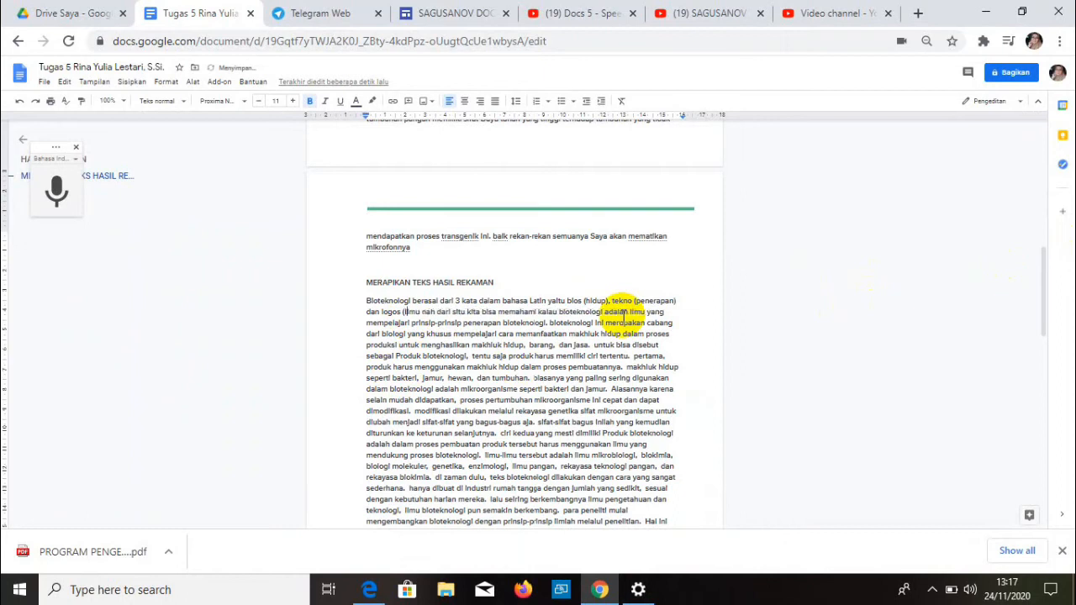
pyautogui.write(').')
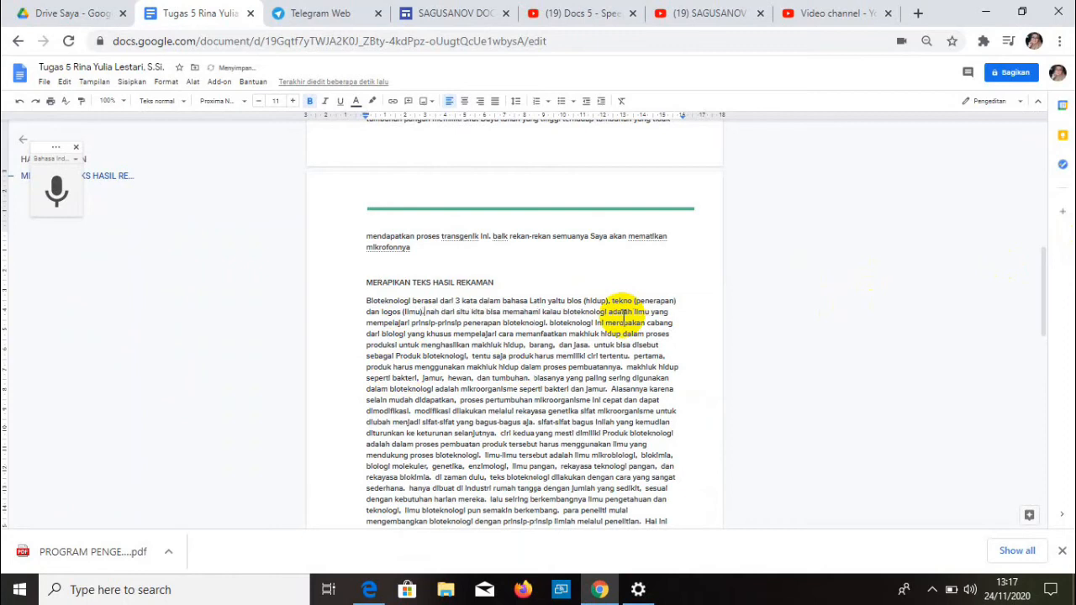
pyautogui.press('Delete')
pyautogui.write('N')
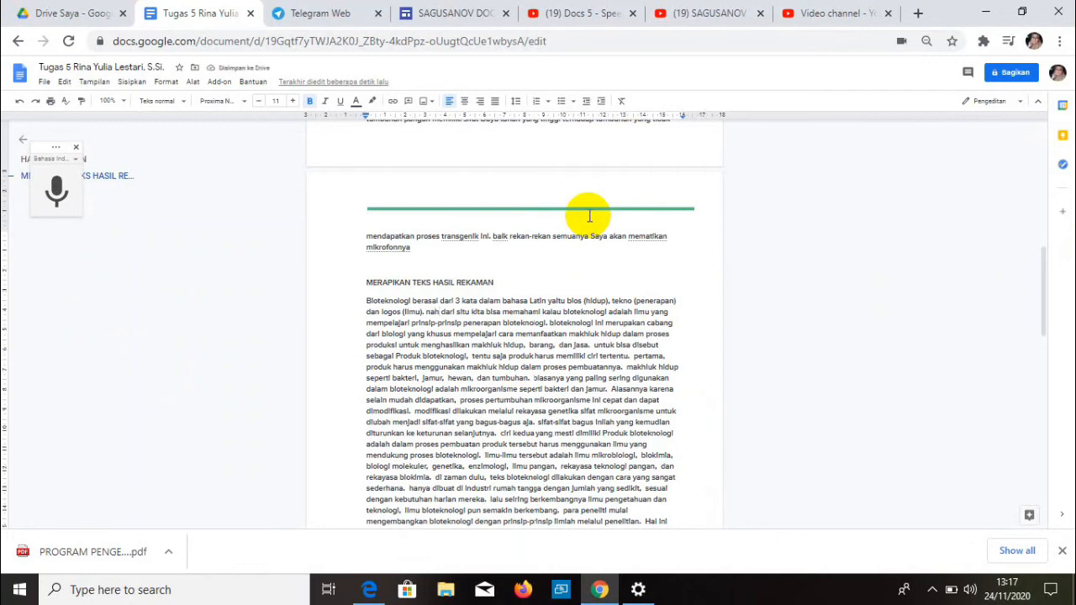
# - Fix the casing of 'Nah' and 'ilmu', and capitalize the sentence-starting 'Bioteknologi'
pyautogui.press('BackSpace')
pyautogui.press('capslock')
pyautogui.write('N')
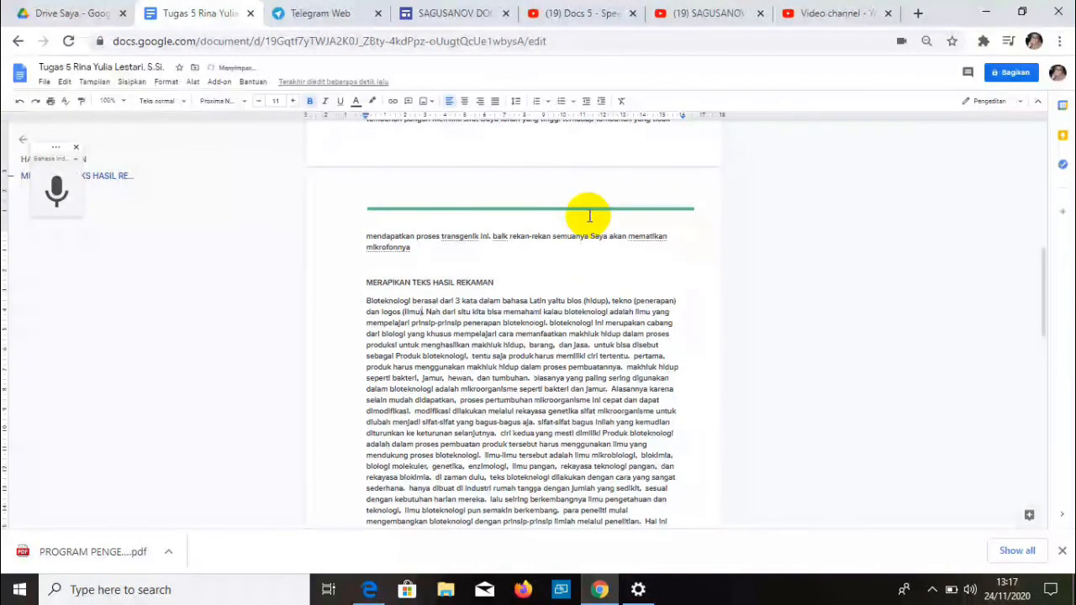
pyautogui.press('BackSpace')
pyautogui.write('i')
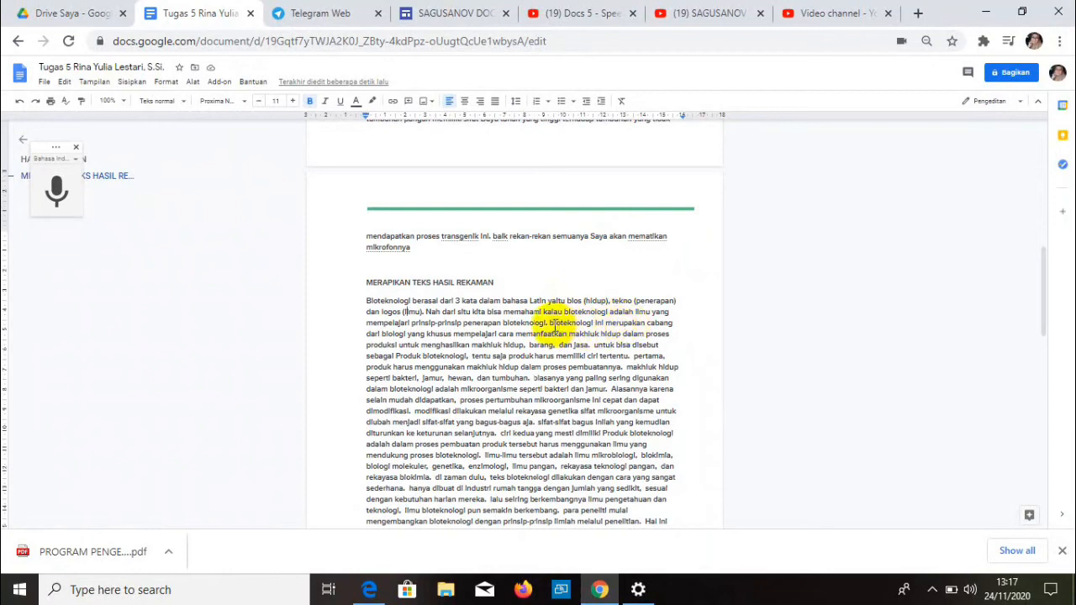
pyautogui.click(555, 325)
pyautogui.press('BackSpace')
pyautogui.write('B')
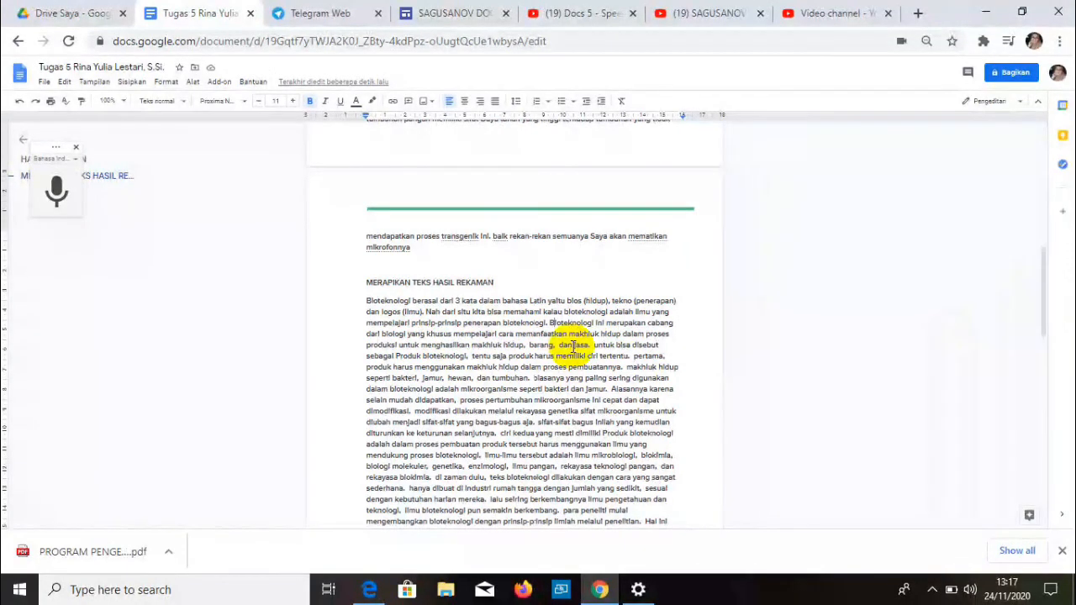
pyautogui.scroll(-1, 574, 347)
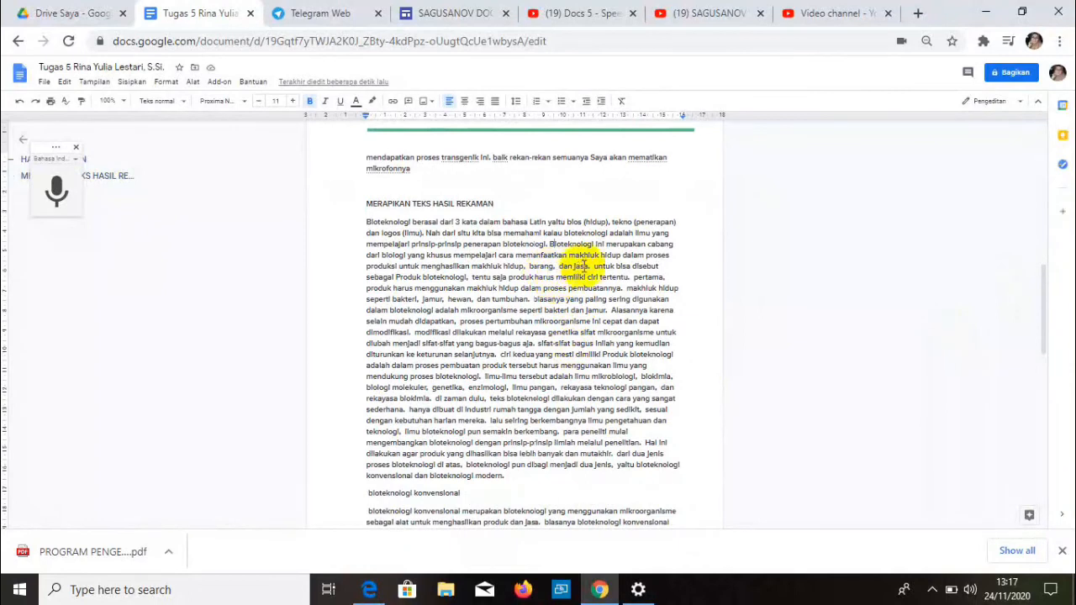
# - Capitalize 'Untuk', 'Pertama' and 'Makhluk', and lowercase 'produk' in the main paragraph
pyautogui.press('BackSpace')
pyautogui.write('U')
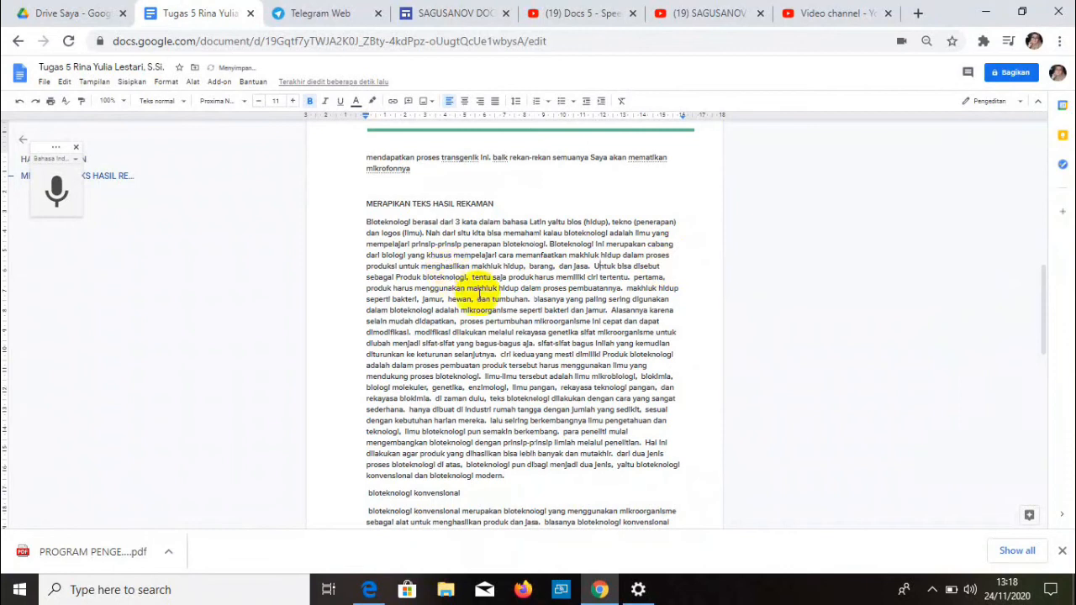
pyautogui.click(398, 278)
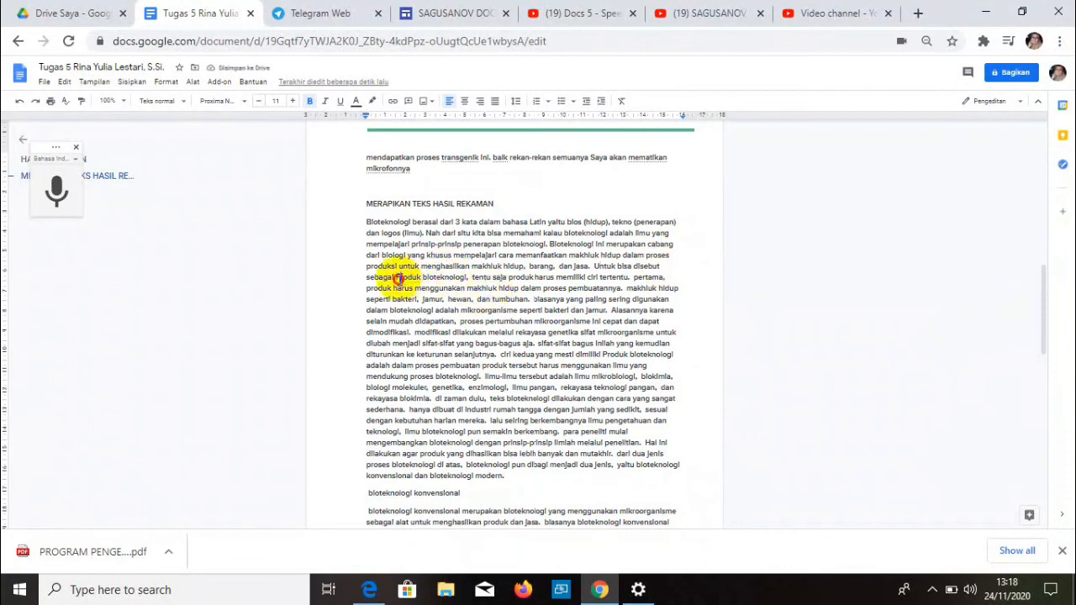
pyautogui.press('BackSpace')
pyautogui.write('p')
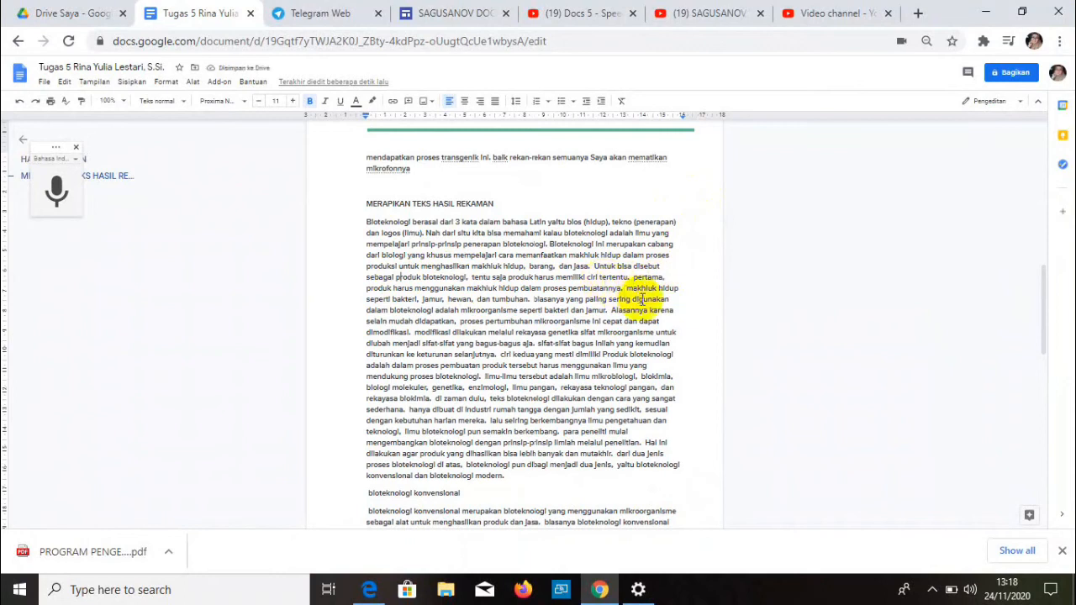
pyautogui.click(630, 278)
pyautogui.write('. ')
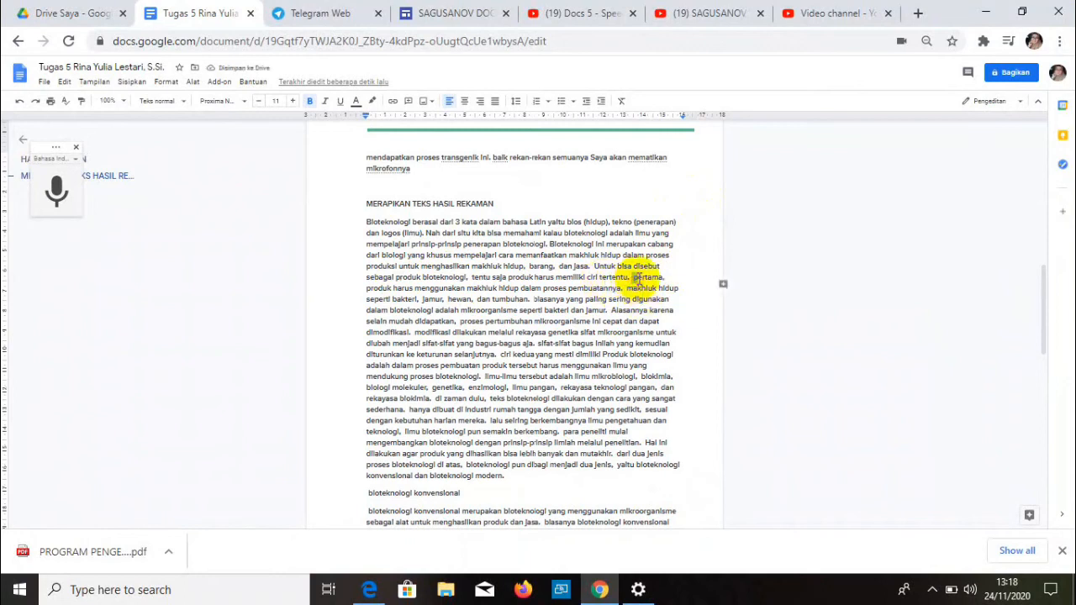
pyautogui.write('P')
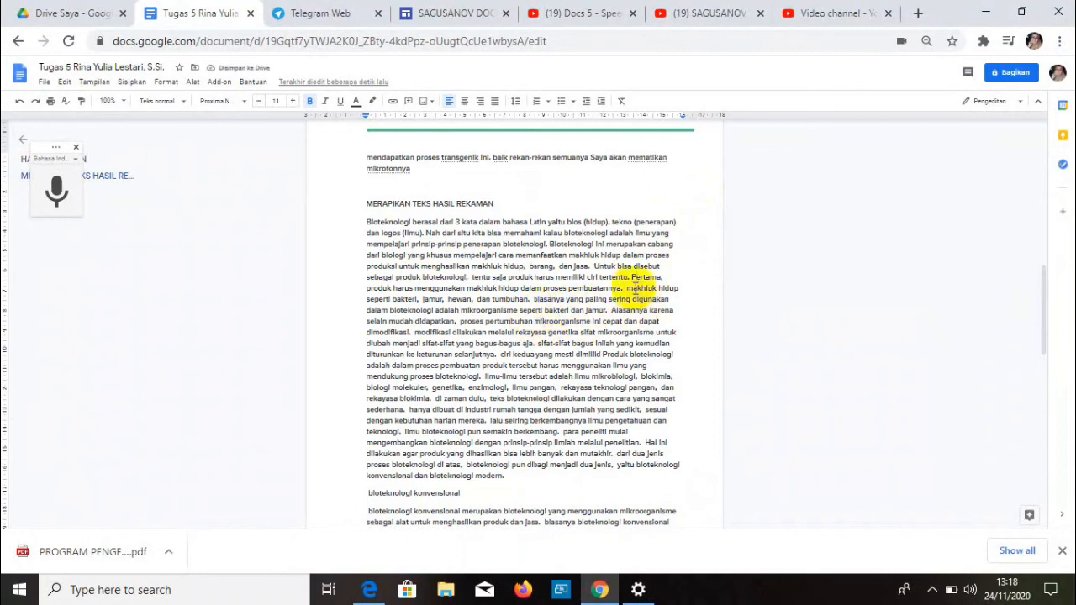
pyautogui.click(630, 288)
pyautogui.write('M')
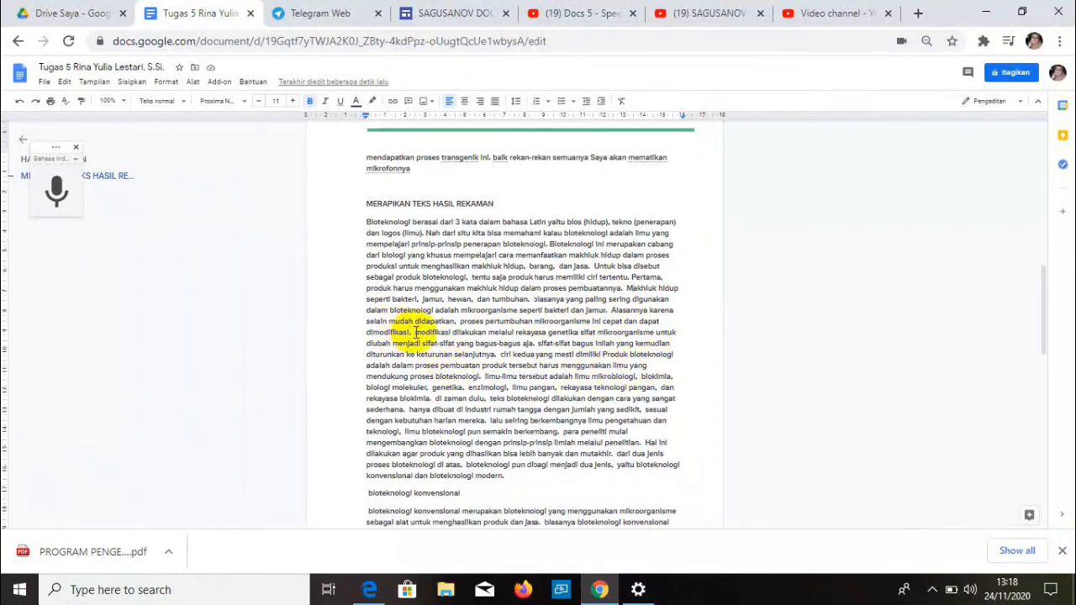
# - Capitalize the sentence starts 'Modifikasi', 'Sifat-sifat' and 'Ciri'
pyautogui.click(416, 332)
pyautogui.press('BackSpace')
pyautogui.write('M')
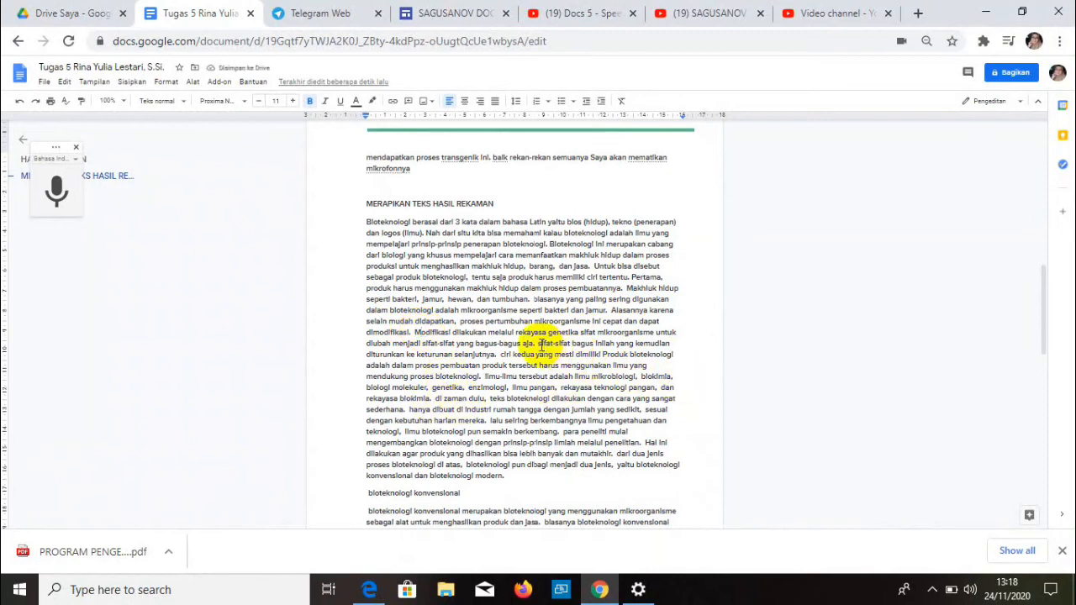
pyautogui.press('BackSpace')
pyautogui.write('S')
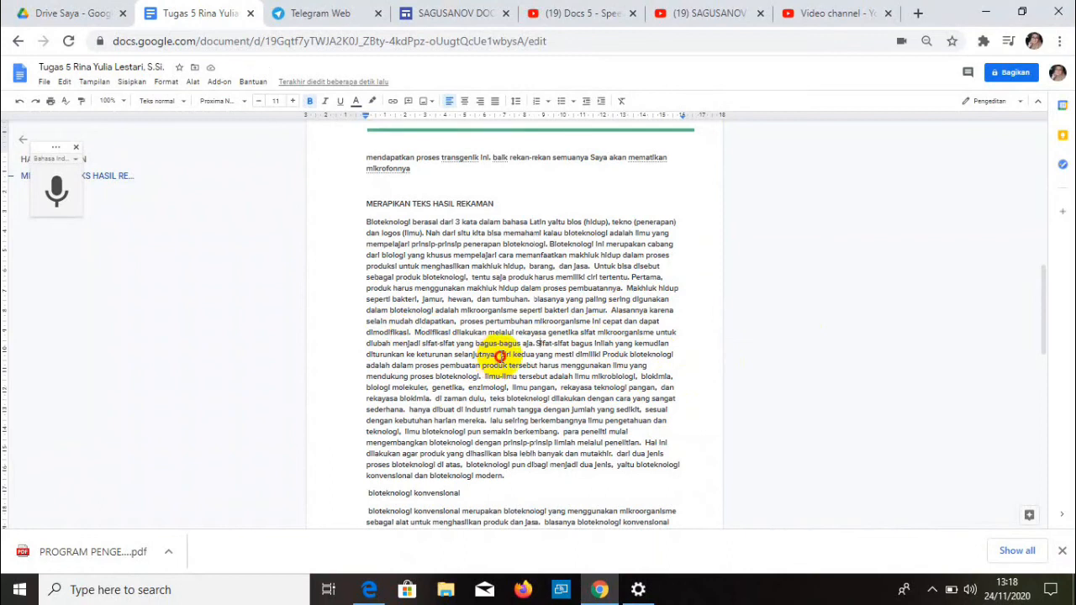
pyautogui.doubleClick(508, 355)
pyautogui.write('Ciri')
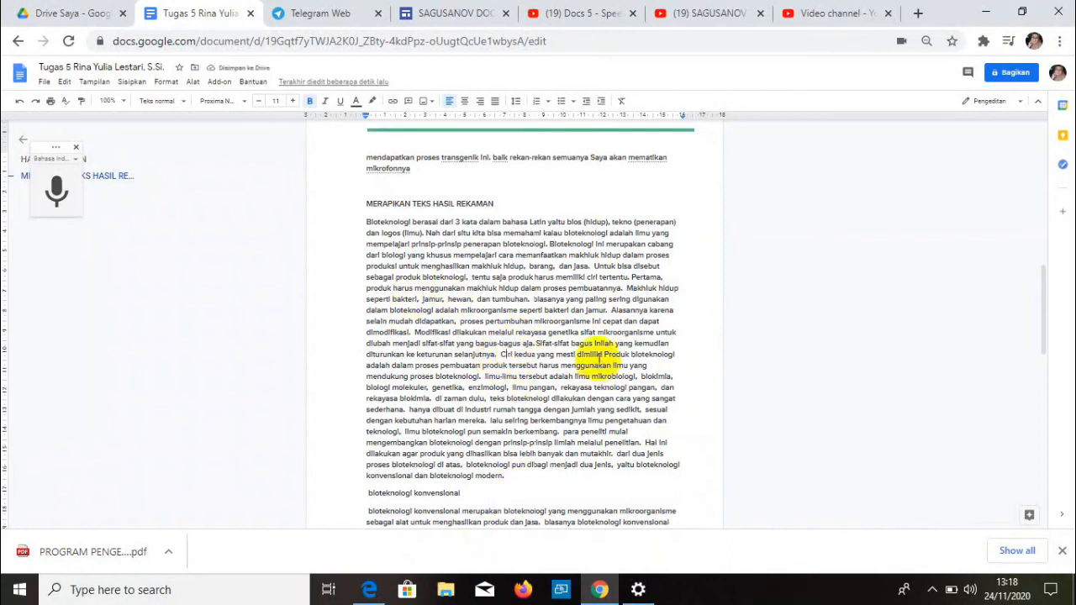
# - Lowercase 'produk' after 'dimiliki' and capitalize 'Ilmu-ilmu'
pyautogui.click(605, 354)
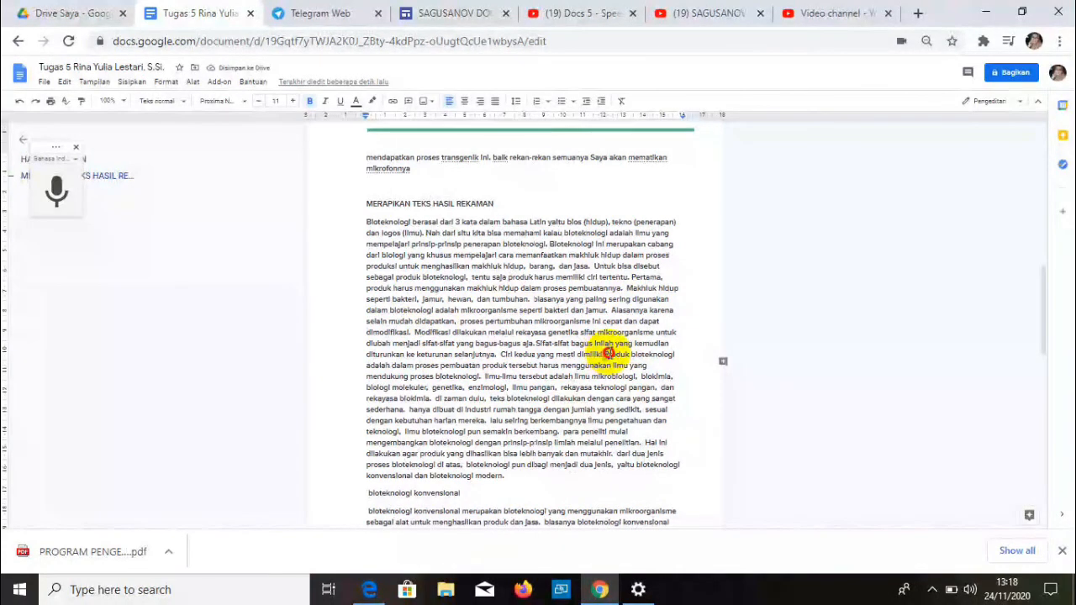
pyautogui.write('p')
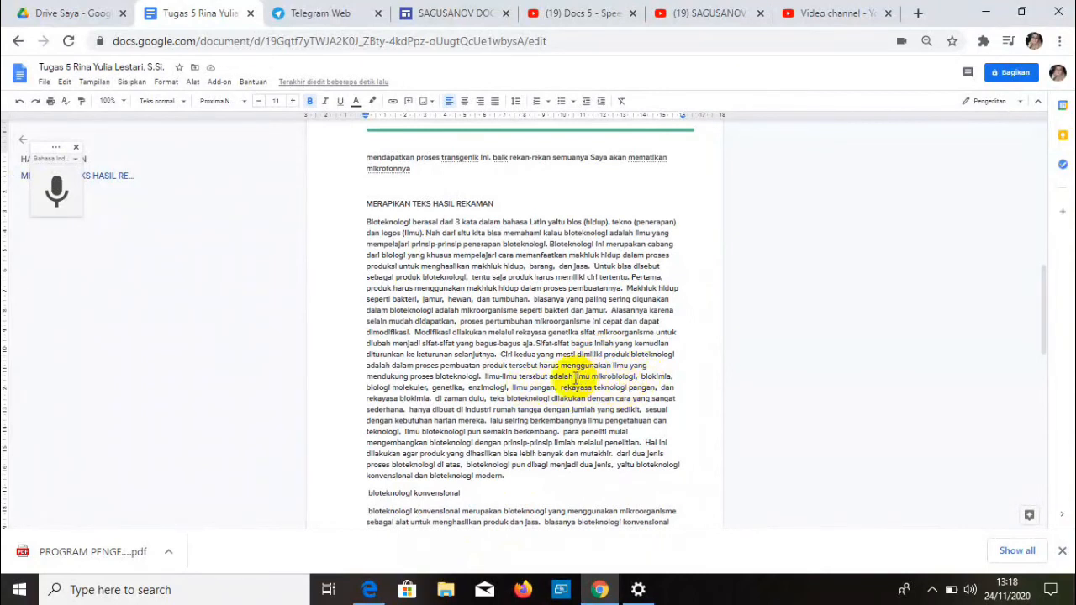
pyautogui.press('Delete')
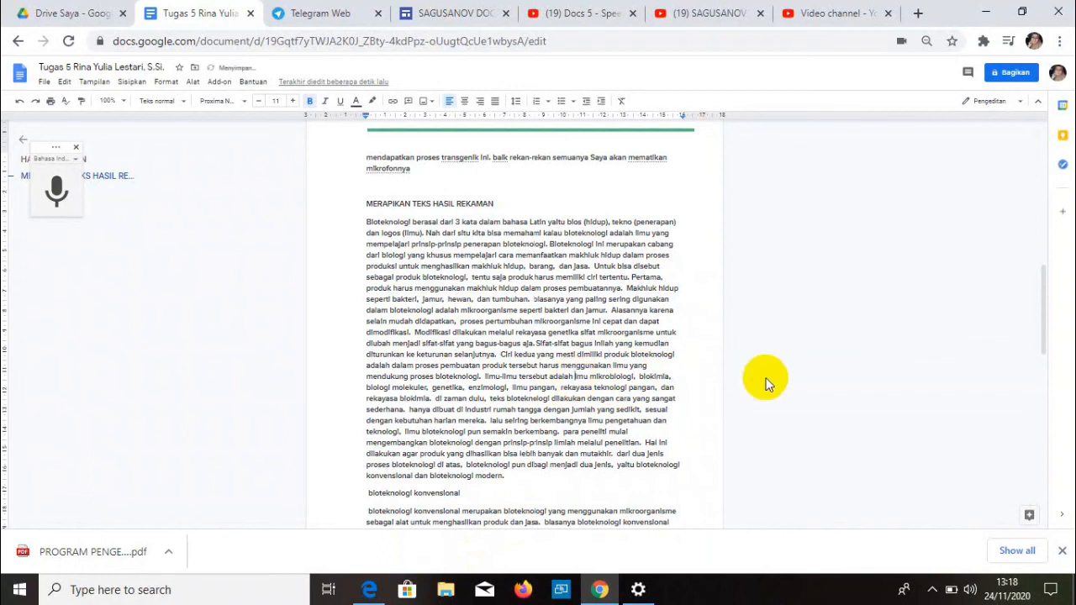
pyautogui.press('Delete')
pyautogui.press('capslock')
pyautogui.write('I')
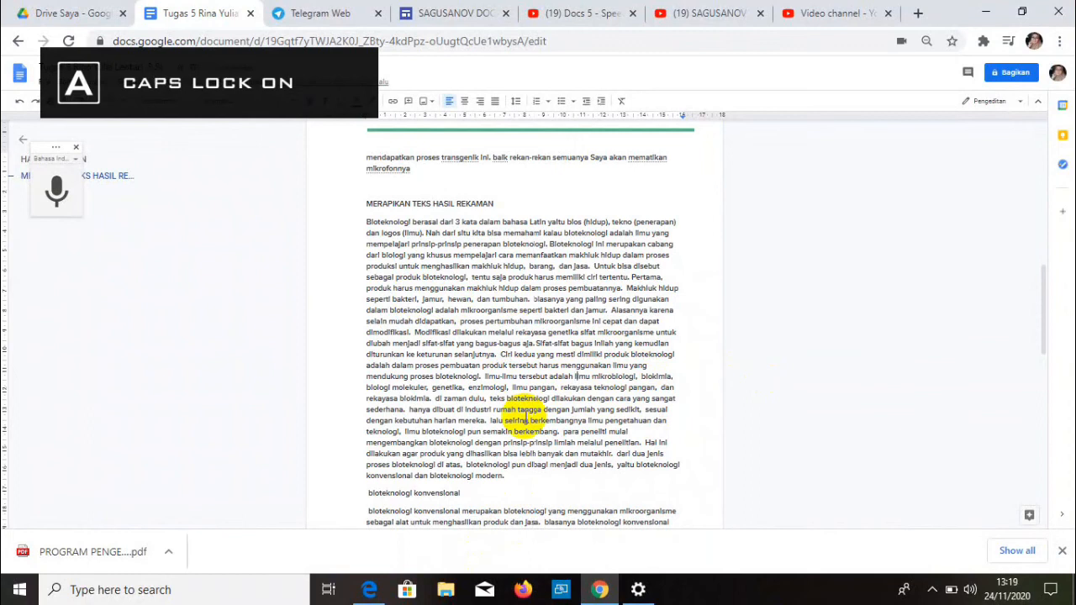
pyautogui.press('capslock')
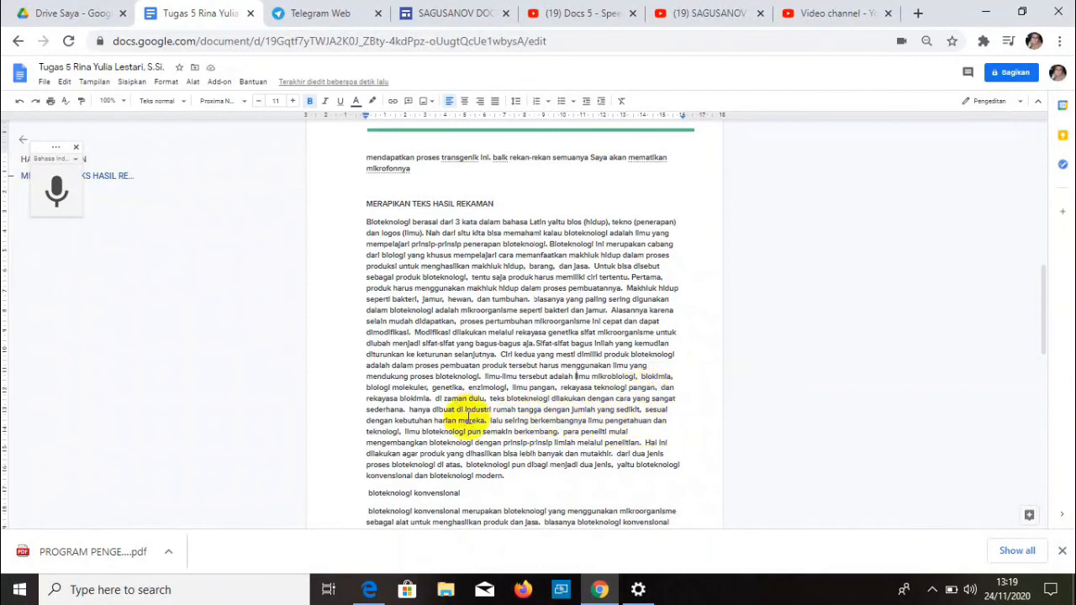
# - Capitalize 'Di zaman' and 'Hanya', and delete the stray word 'teks'
pyautogui.click(439, 400)
pyautogui.press('BackSpace')
pyautogui.press('BackSpace')
pyautogui.write('Di')
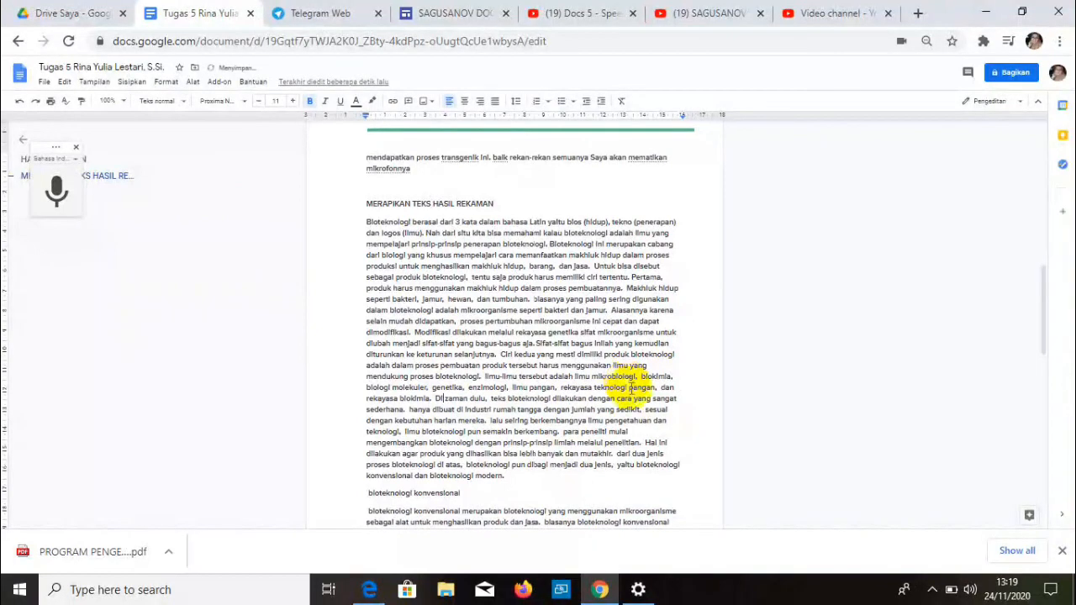
pyautogui.press('BackSpace')
pyautogui.press('BackSpace')
pyautogui.press('BackSpace')
pyautogui.press('BackSpace')
pyautogui.press('BackSpace')
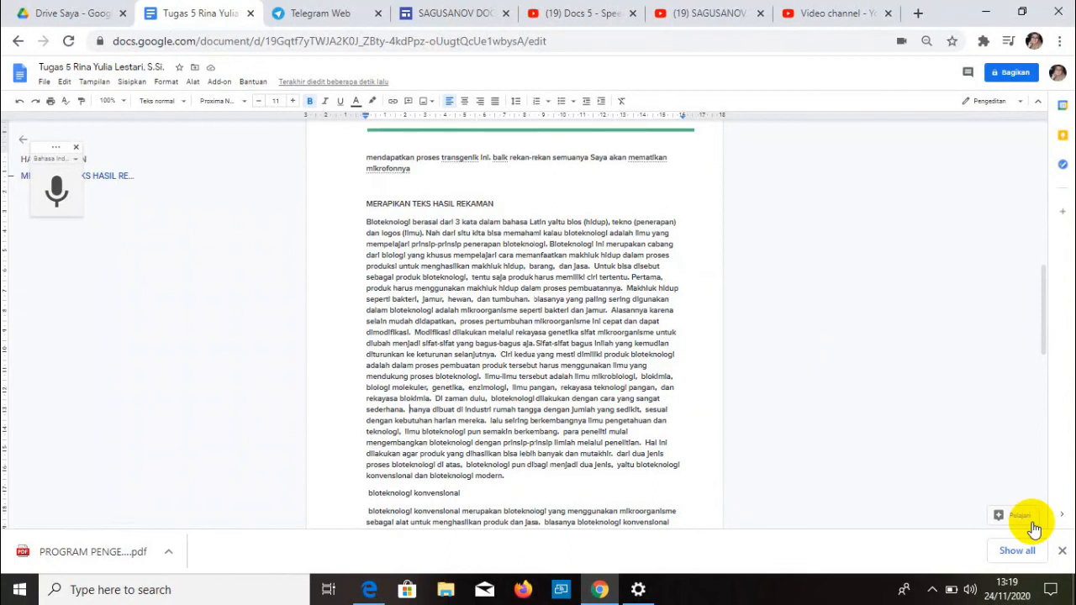
pyautogui.press('Delete')
pyautogui.write('H')
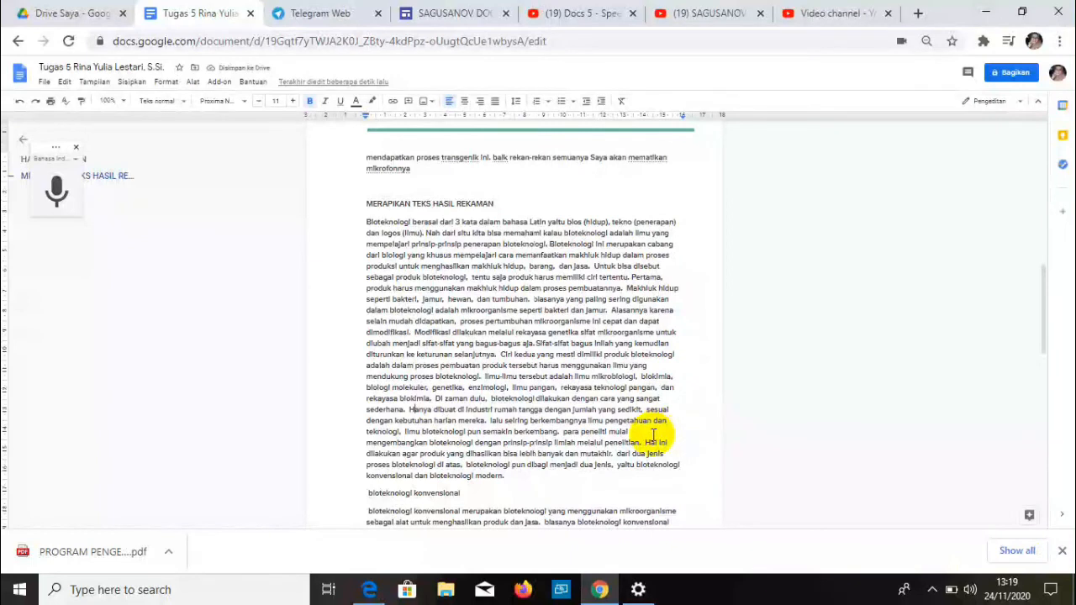
# - Remove the leading space from the 'Bioteknologi konvensional' heading and toggle its bold
pyautogui.scroll(-1, 653, 435)
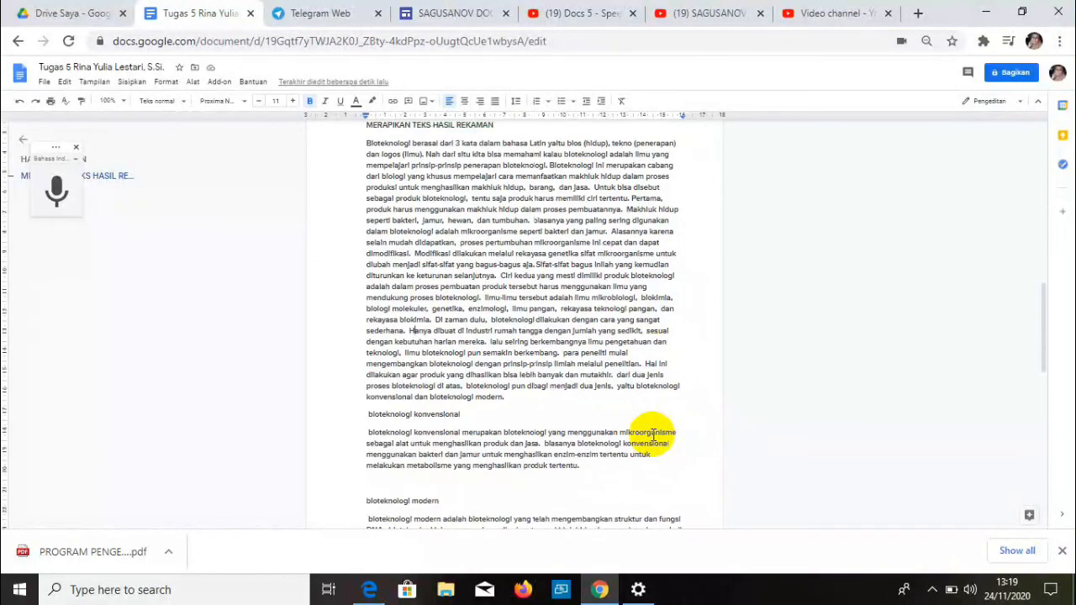
pyautogui.click(368, 411)
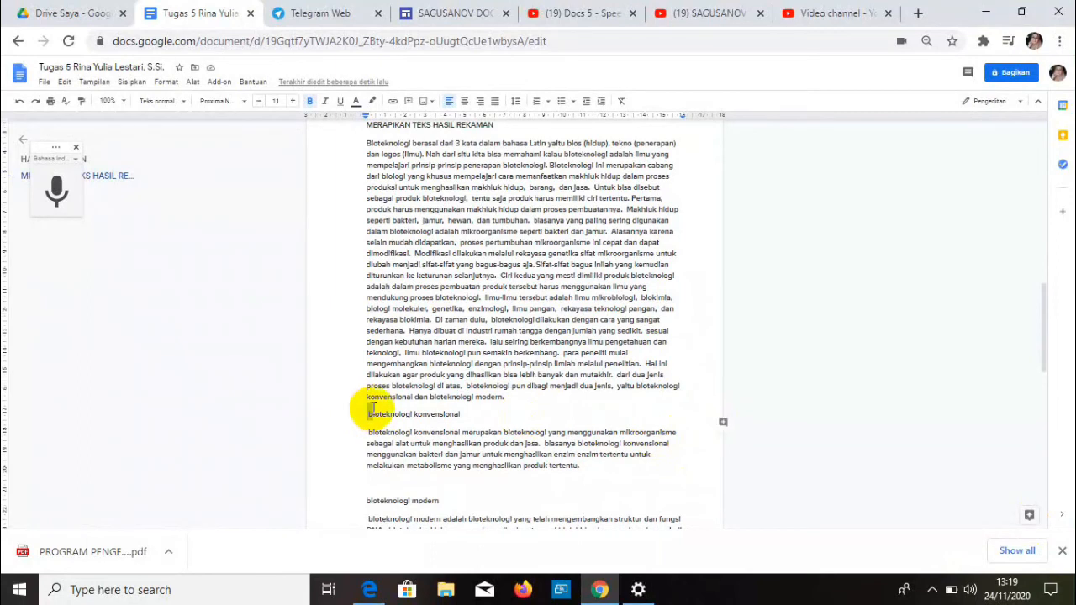
pyautogui.press('BackSpace')
pyautogui.click(364, 413)
pyautogui.tripleClick(364, 414)
pyautogui.click(308, 103)
# - Capitalize 'Bioteknologi' and 'Biasanya' in the paragraph and toggle bold on 'bioteknologi modern'
pyautogui.scroll(-2, 420, 423)
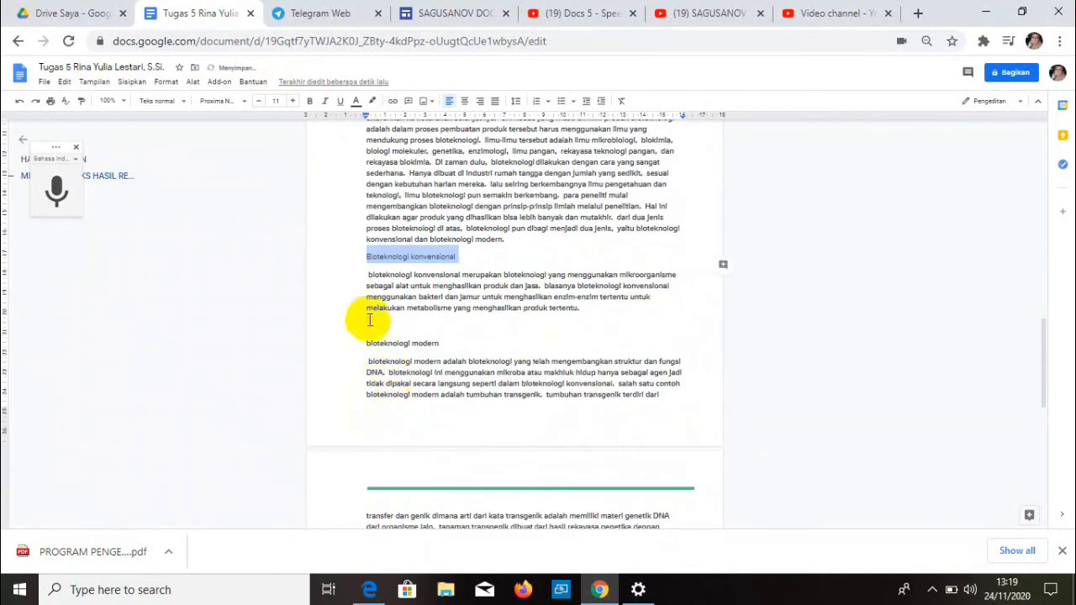
pyautogui.click(368, 274)
pyautogui.press('Delete')
pyautogui.press('Delete')
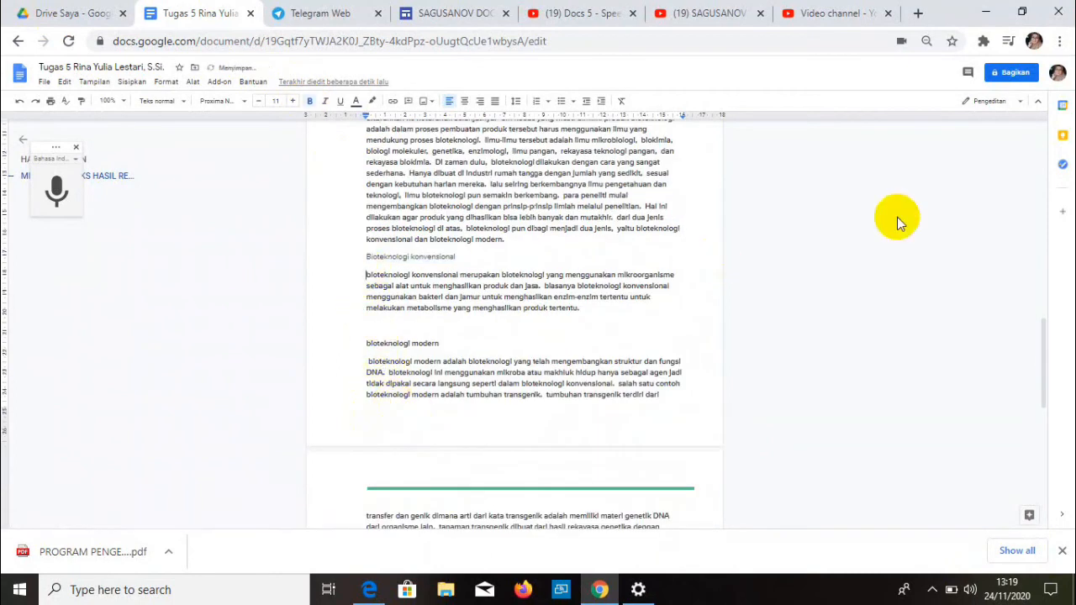
pyautogui.write('Bi')
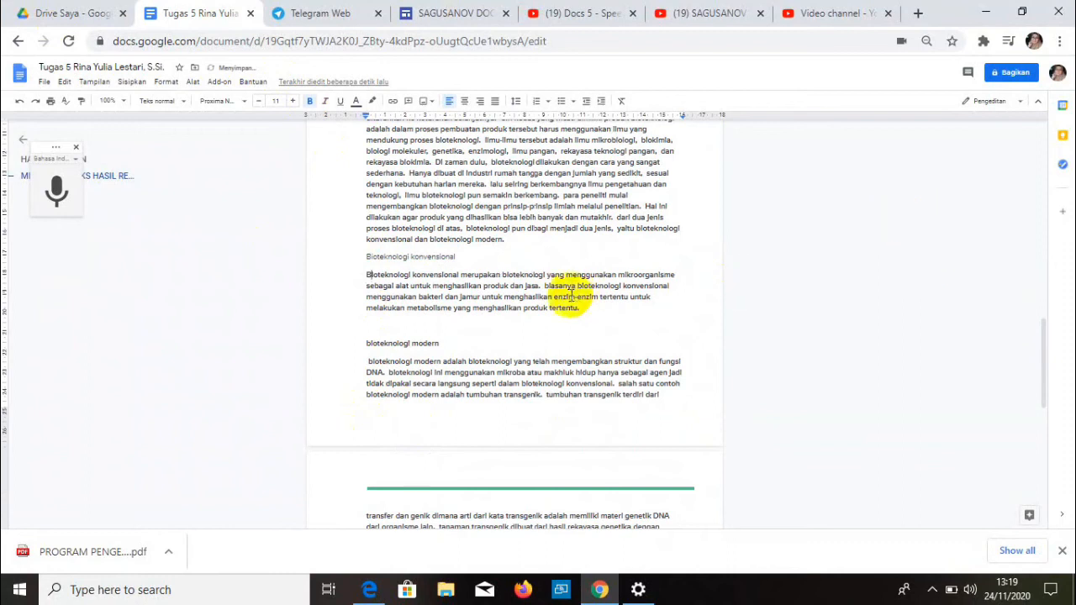
pyautogui.click(545, 286)
pyautogui.press('Delete')
pyautogui.press('Delete')
pyautogui.write('Bi')
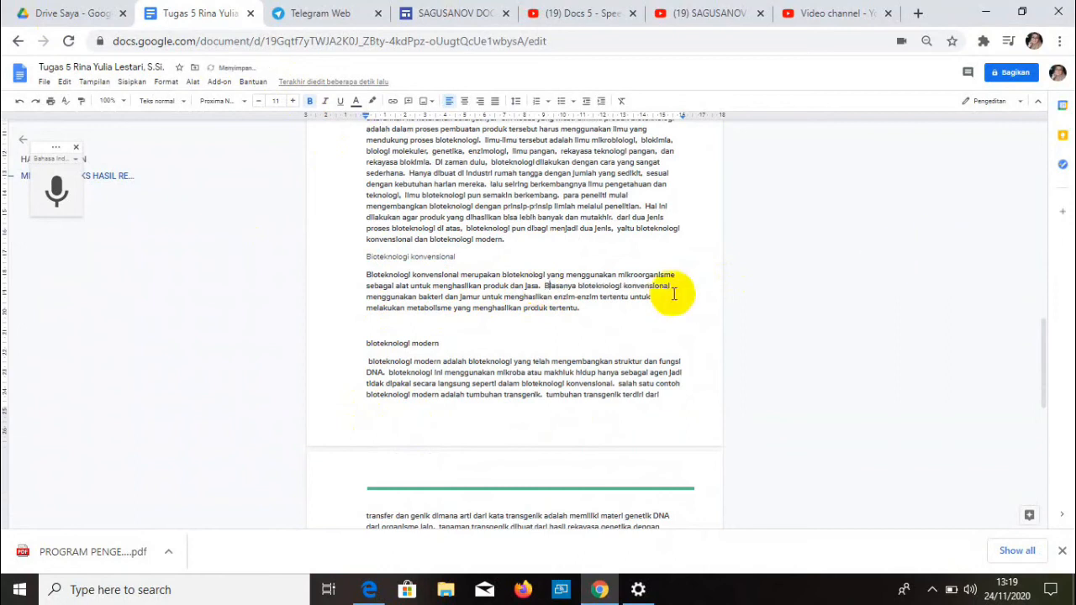
pyautogui.moveTo(366, 344); pyautogui.dragTo(439, 343)
pyautogui.click(310, 102)
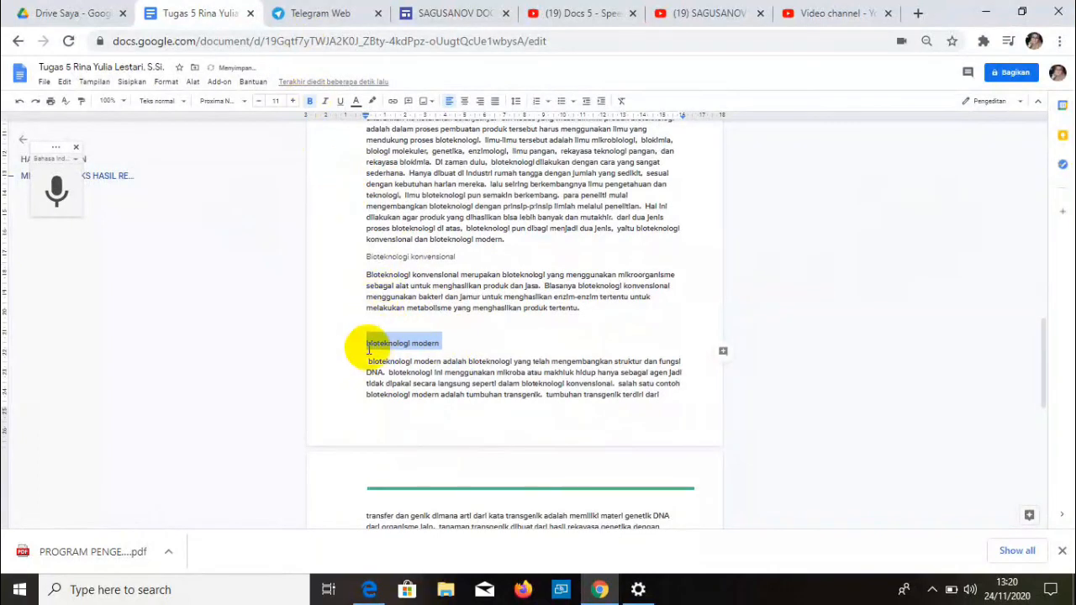
# - Capitalize the 'Bioteknologi modern' heading and the paragraph's 'Bioteknologi' and 'Bioteknologi ini' sentence starts
pyautogui.click(366, 343)
pyautogui.write('B')
pyautogui.press('Delete')
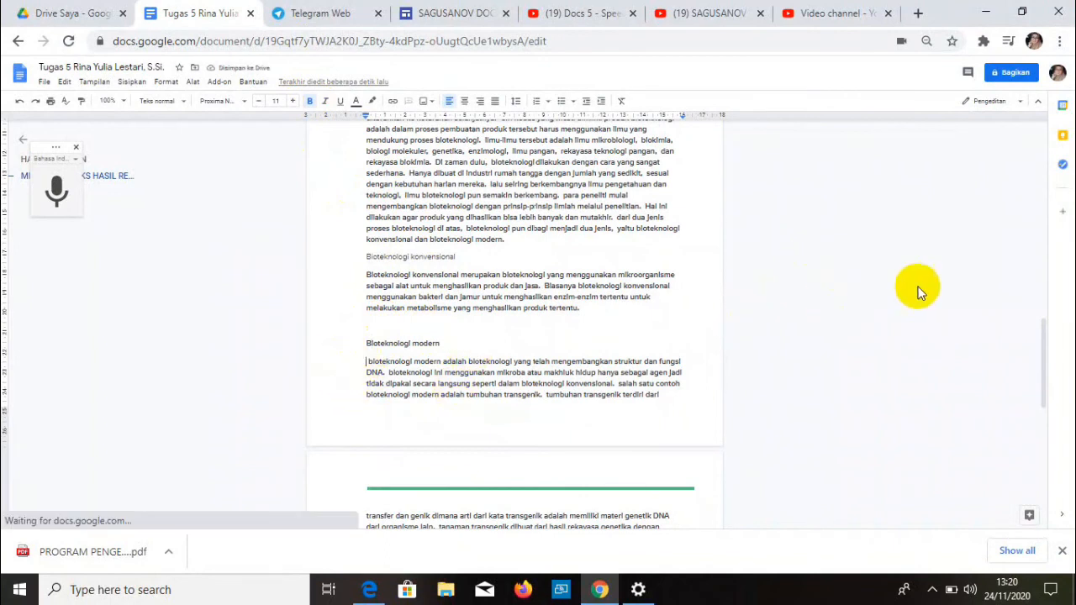
pyautogui.press('Delete')
pyautogui.press('Delete')
pyautogui.write('B')
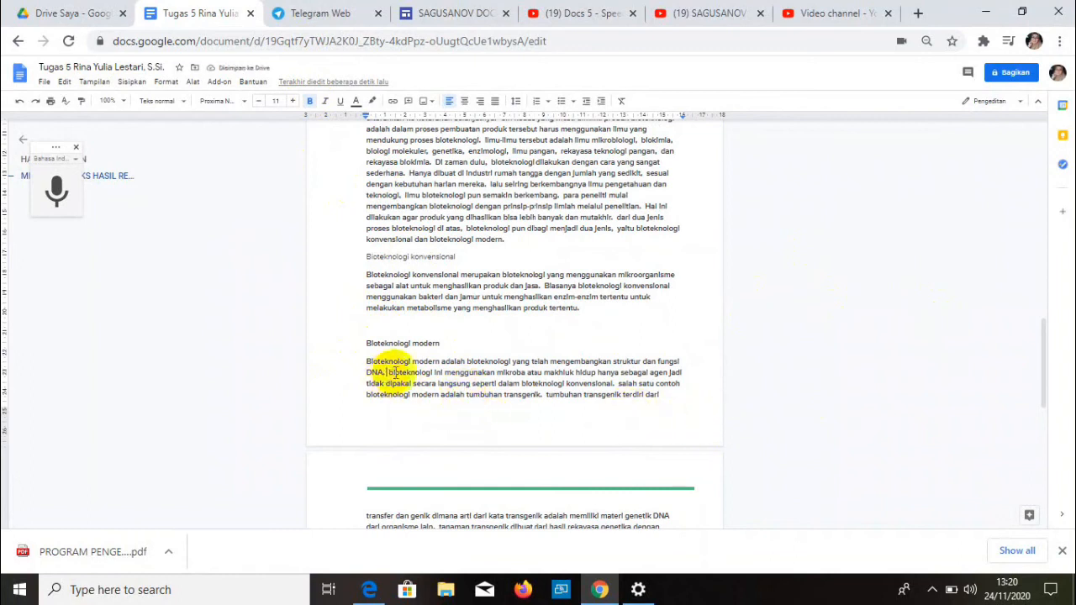
pyautogui.press('Delete')
pyautogui.write('B')
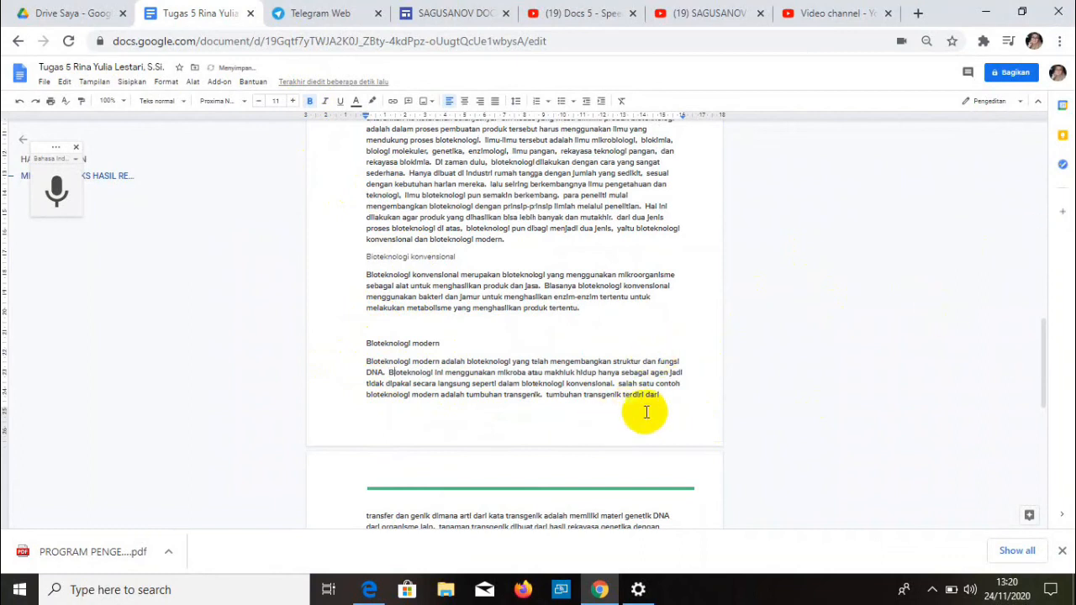
# - Capitalize the sentence starts 'Salah satu' and 'Tumbuhan transgenik'
pyautogui.click(621, 384)
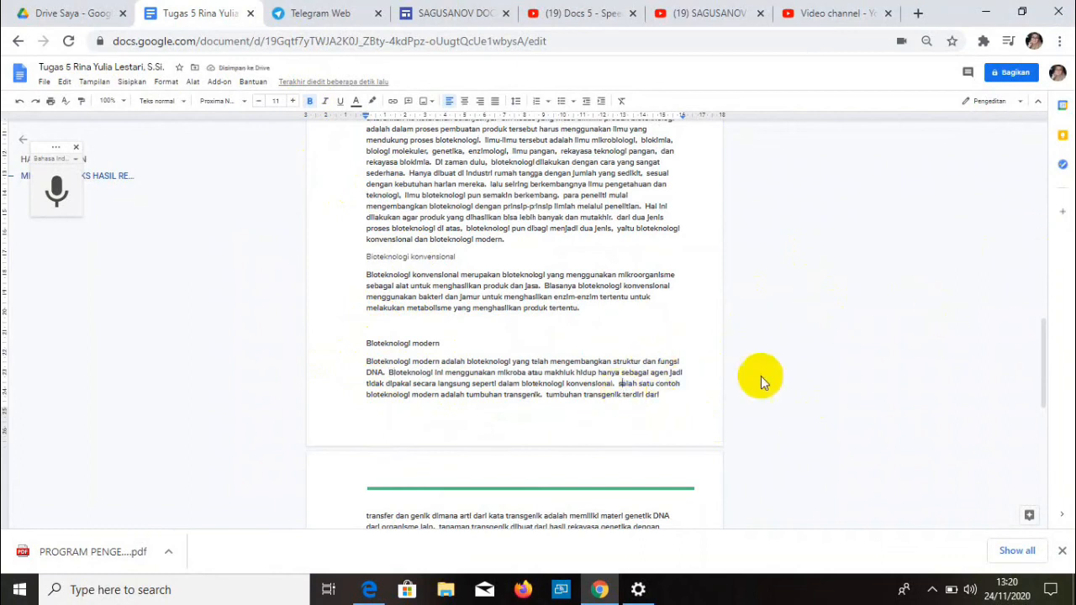
pyautogui.press('BackSpace')
pyautogui.write('S')
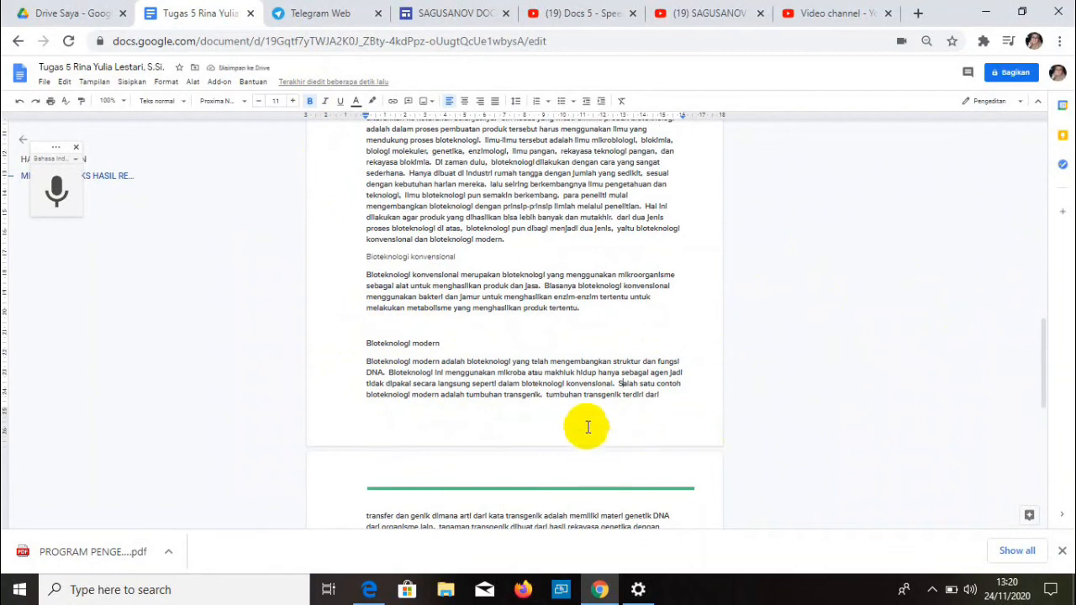
pyautogui.click(547, 400)
pyautogui.press('Delete')
pyautogui.write('T')
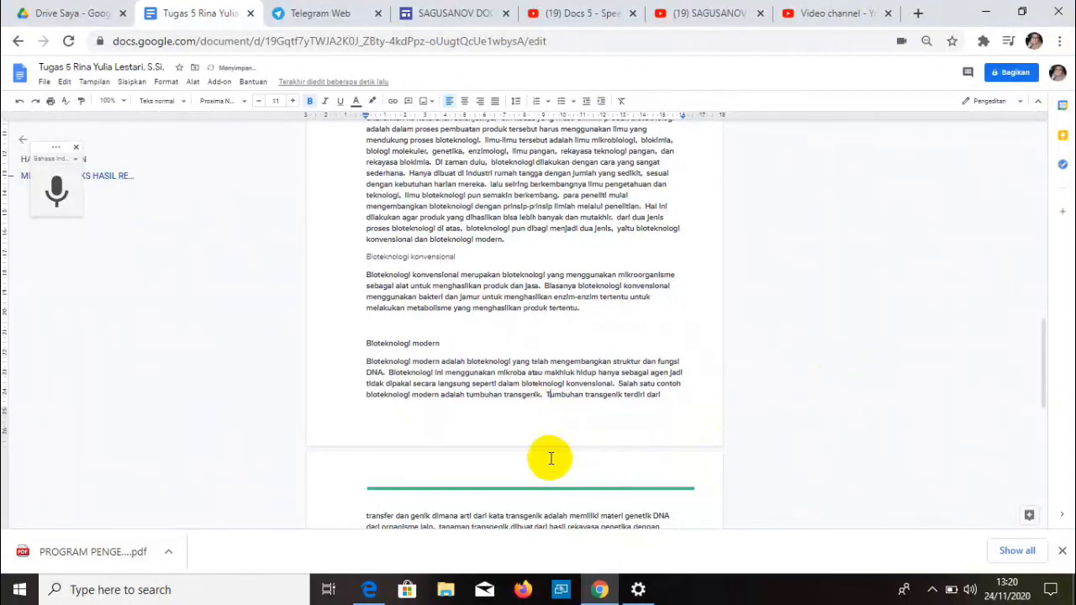
pyautogui.scroll(-2, 547, 454)
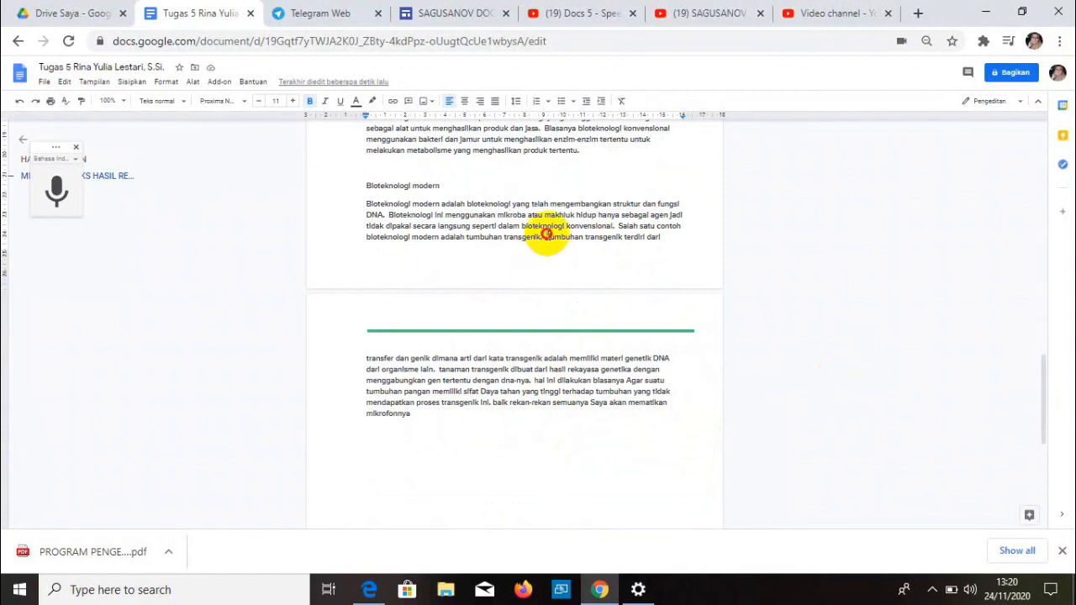
# - Change 'Tumbuhan' to 'Transgenik', add 'kata' before 'transfer', and fix 'DNA-nya. Hal'
pyautogui.moveTo(547, 236); pyautogui.dragTo(589, 240)
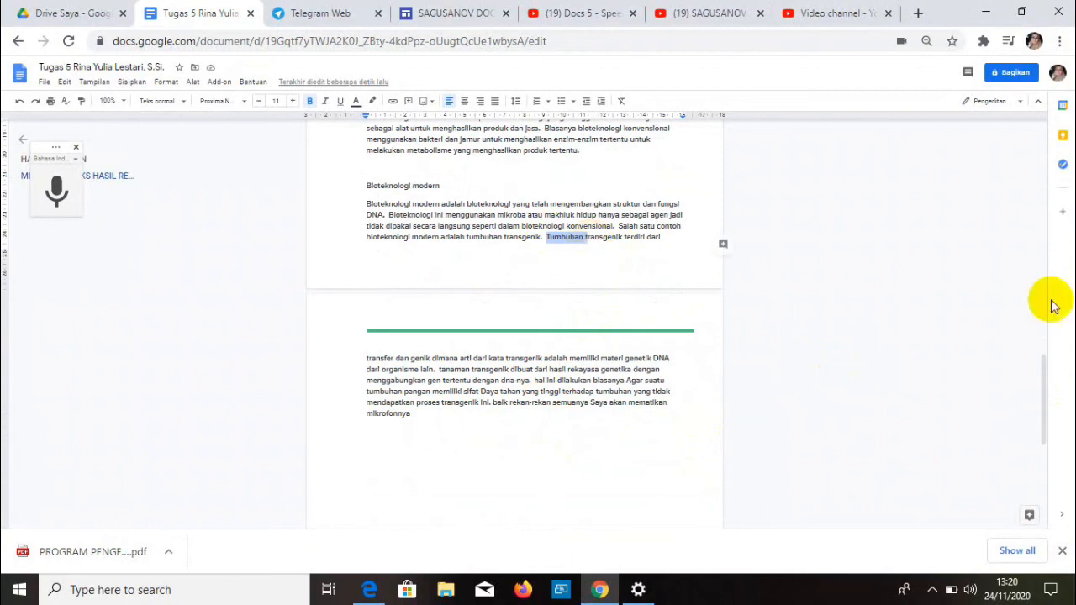
pyautogui.write('T')
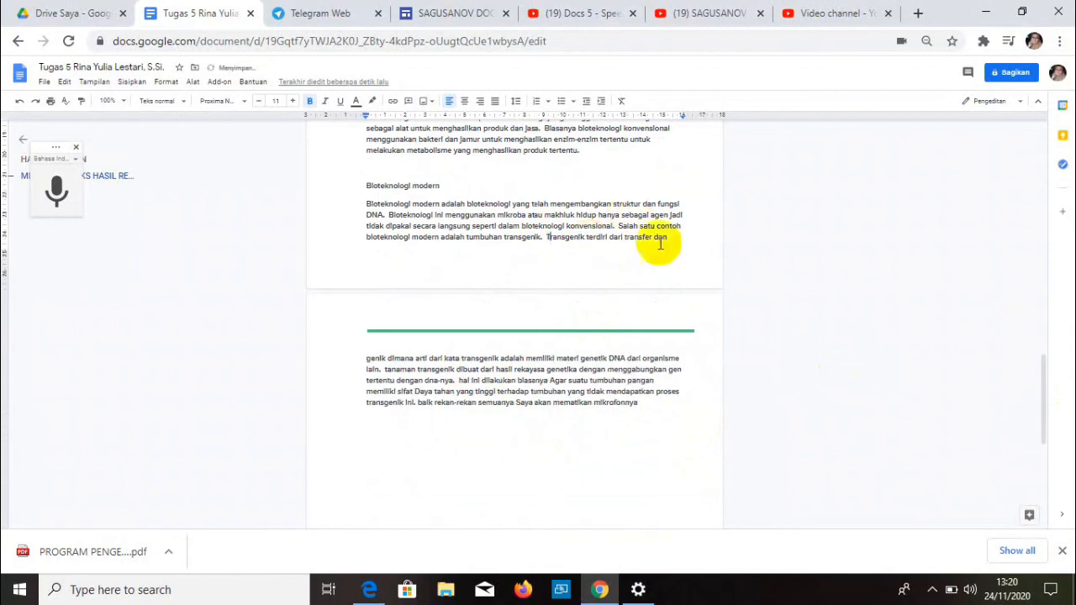
pyautogui.click(624, 238)
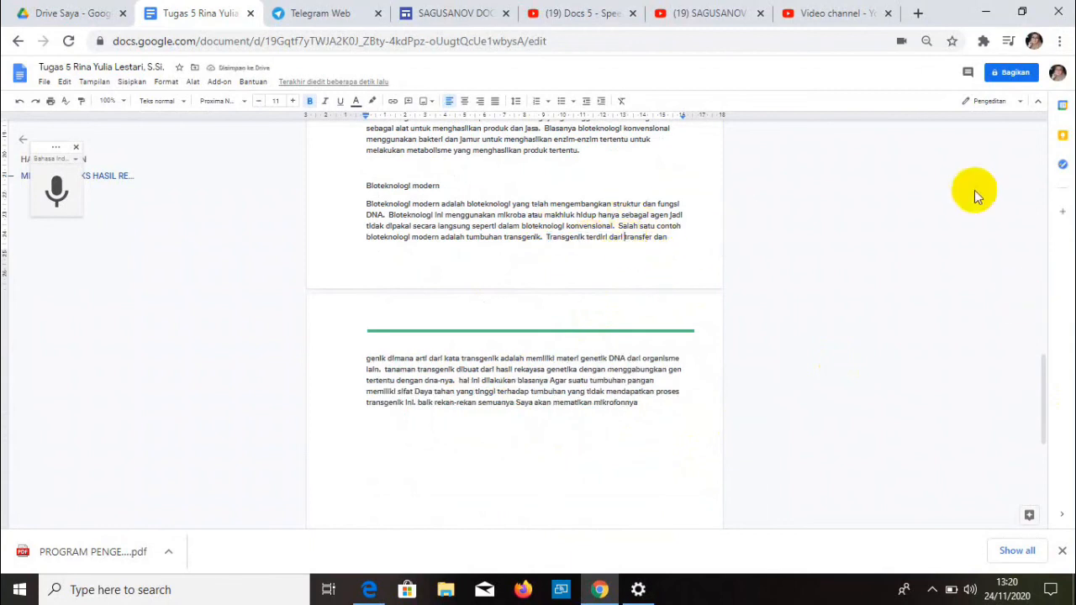
pyautogui.write('kata')
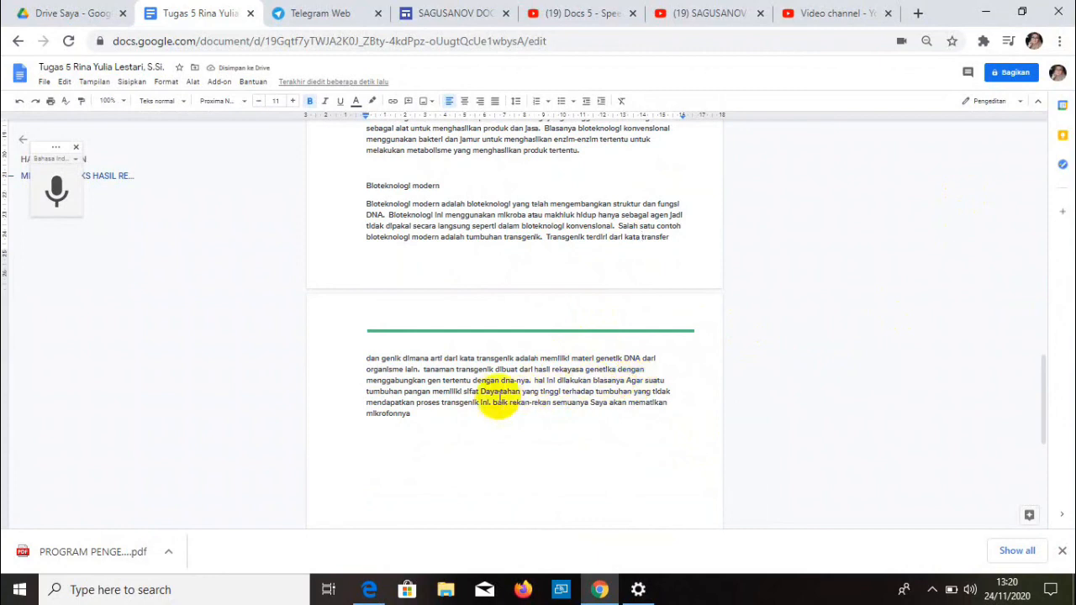
pyautogui.moveTo(534, 369); pyautogui.dragTo(509, 375)
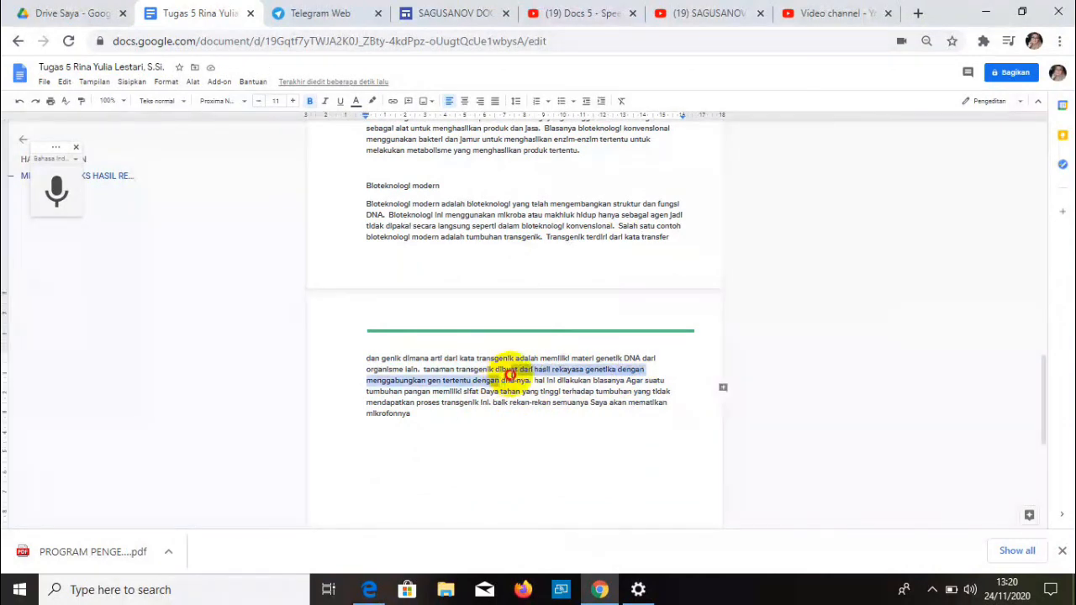
pyautogui.click(510, 379)
pyautogui.press('BackSpace')
pyautogui.press('BackSpace')
pyautogui.press('BackSpace')
pyautogui.press('BackSpace')
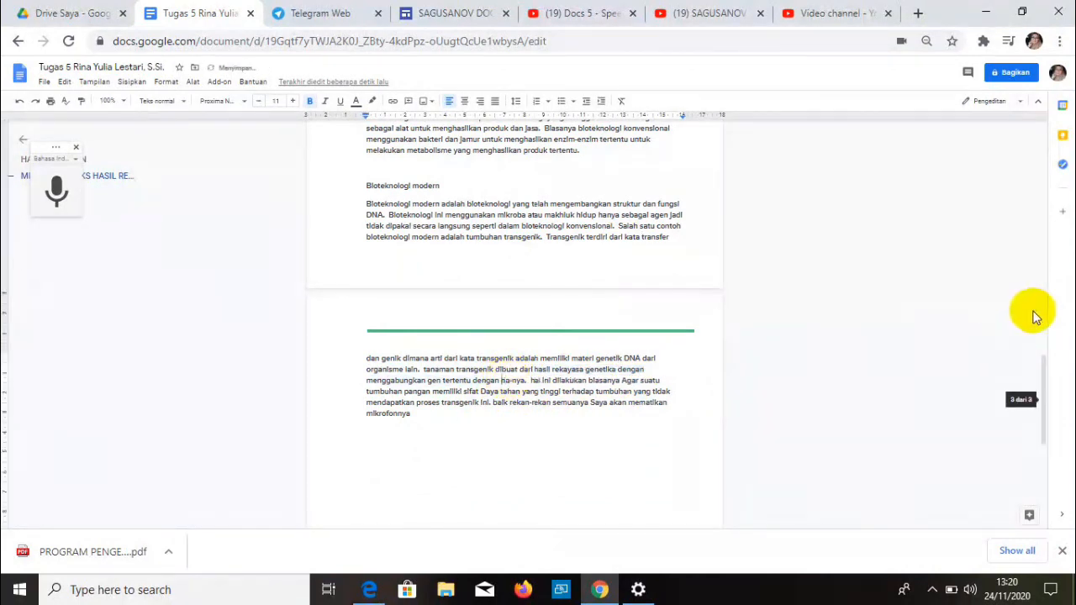
pyautogui.write('DNA-nya. ')
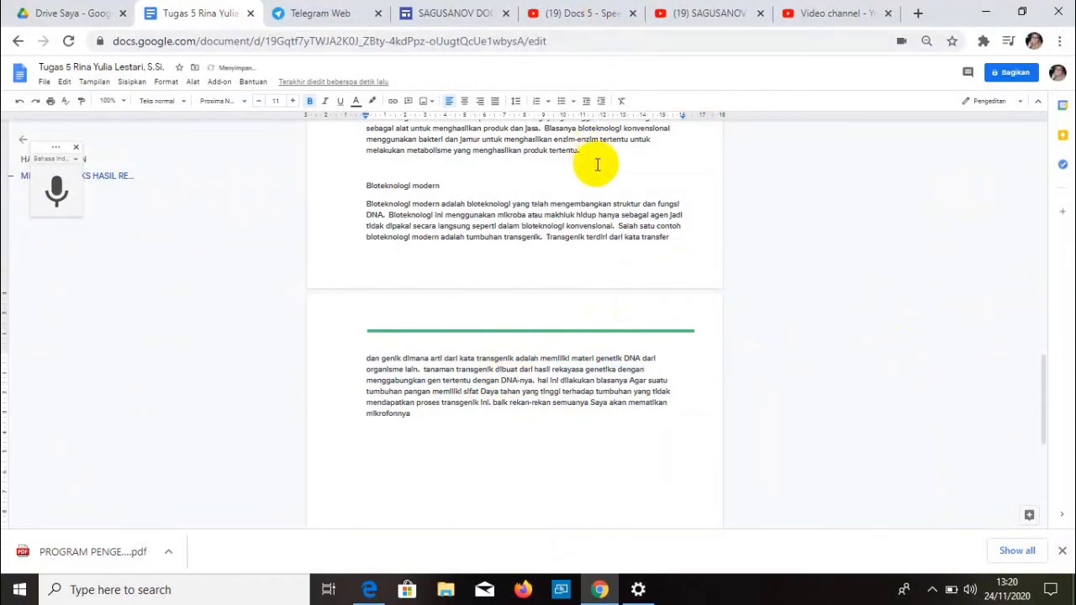
pyautogui.write('H')
pyautogui.press('Delete')
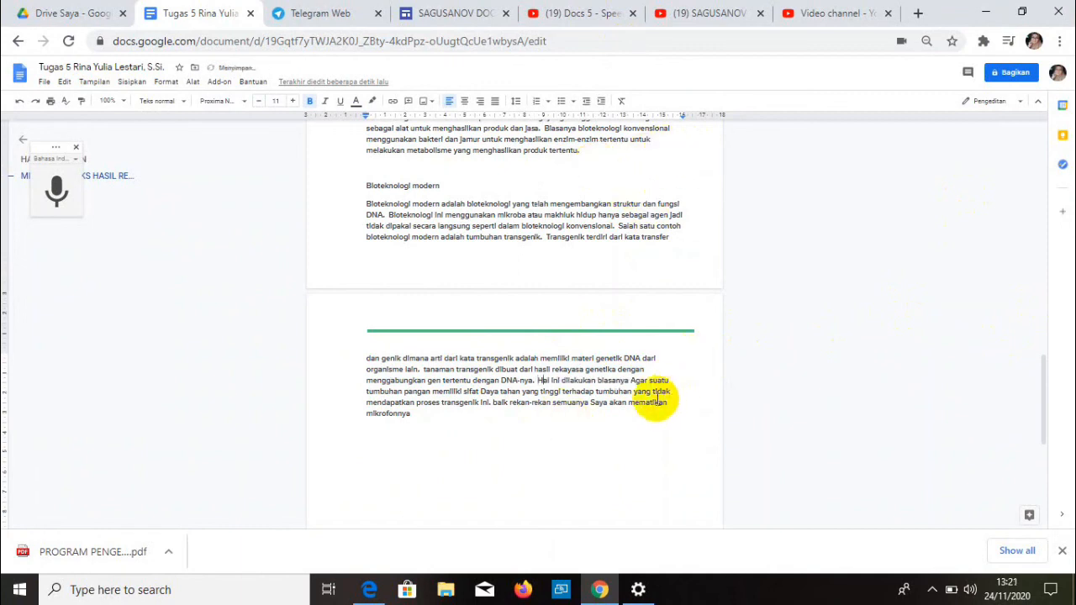
# - Lowercase 'daya' and delete the closing remark about the microphone
pyautogui.click(636, 380)
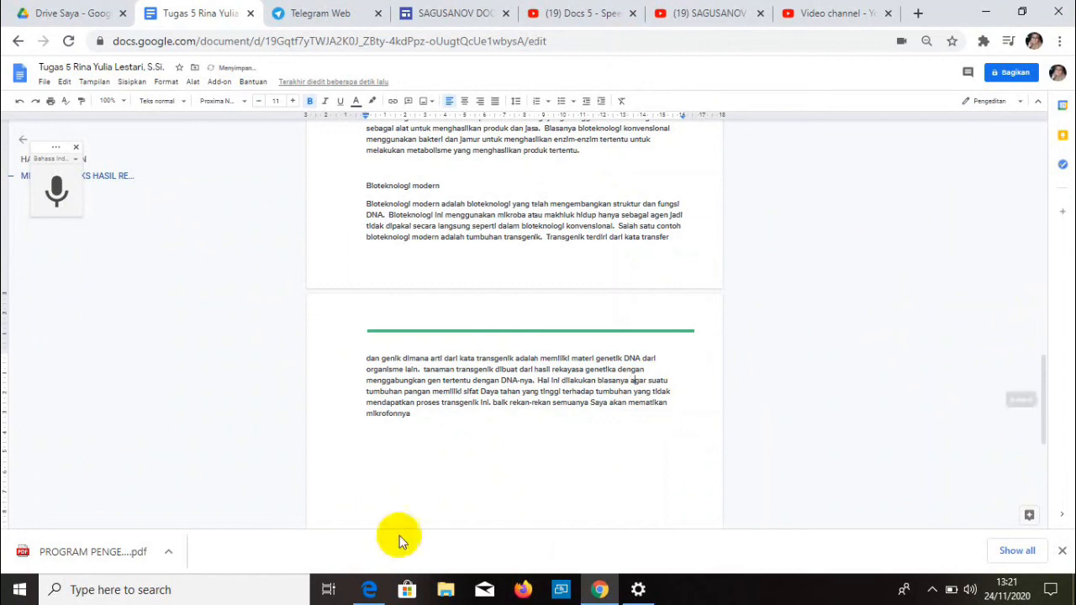
pyautogui.click(490, 391)
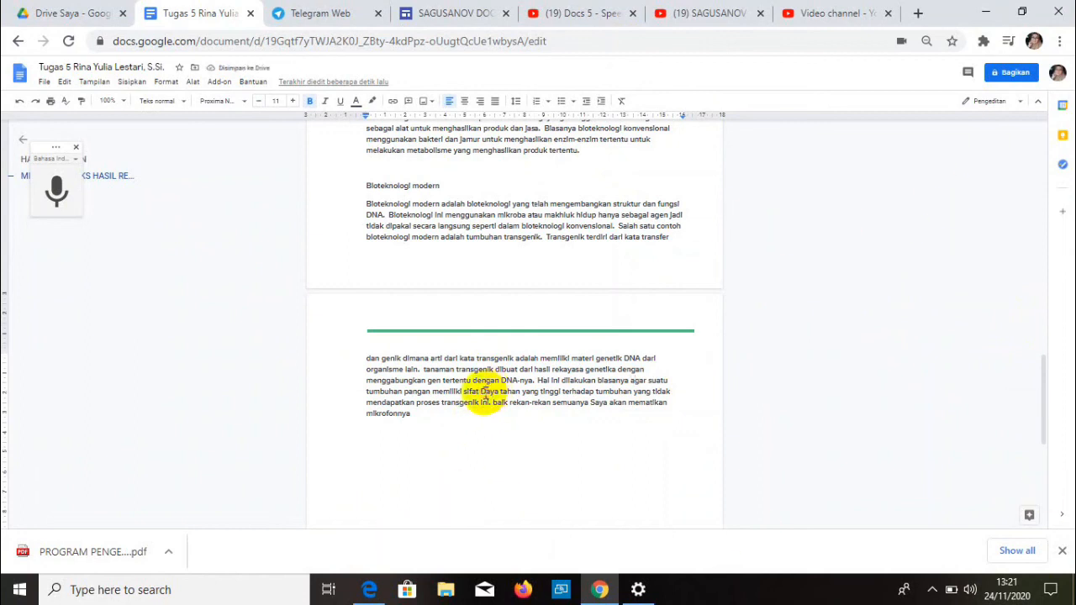
pyautogui.press('BackSpace')
pyautogui.write('d')
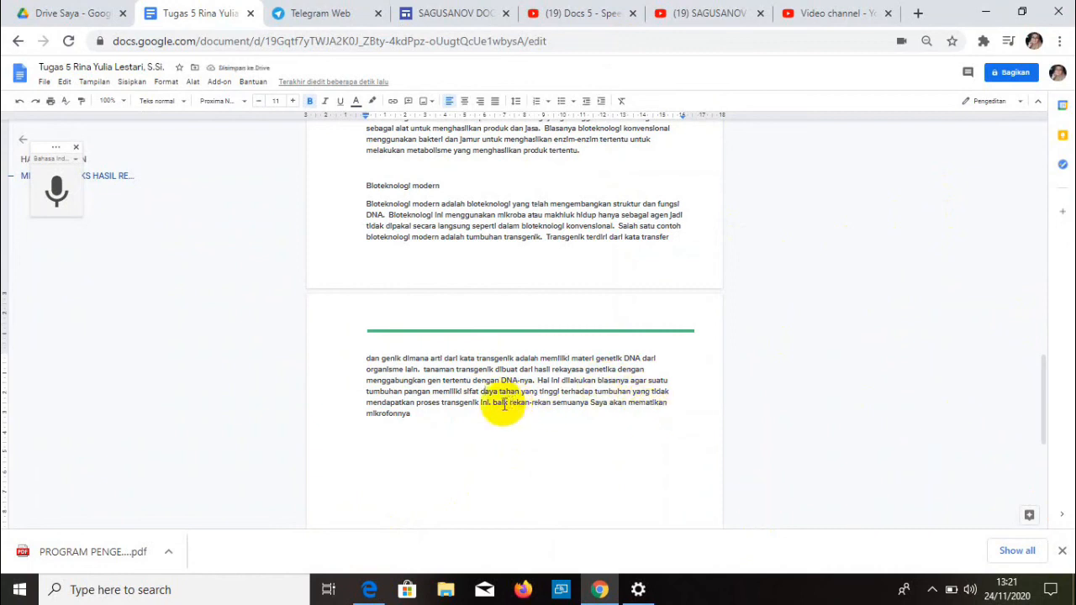
pyautogui.moveTo(493, 404); pyautogui.dragTo(507, 426)
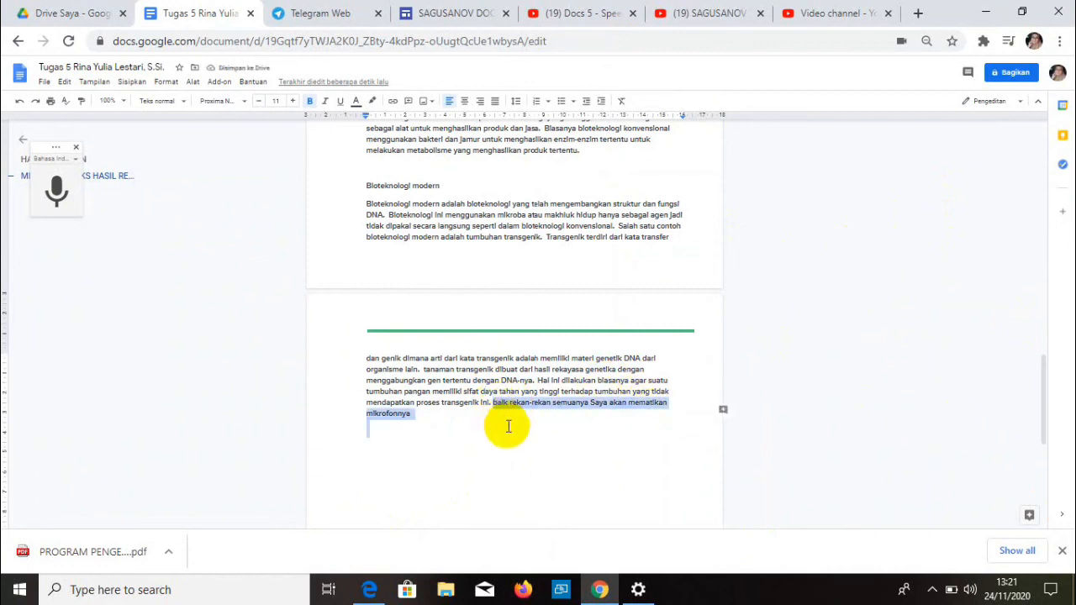
pyautogui.press('BackSpace')
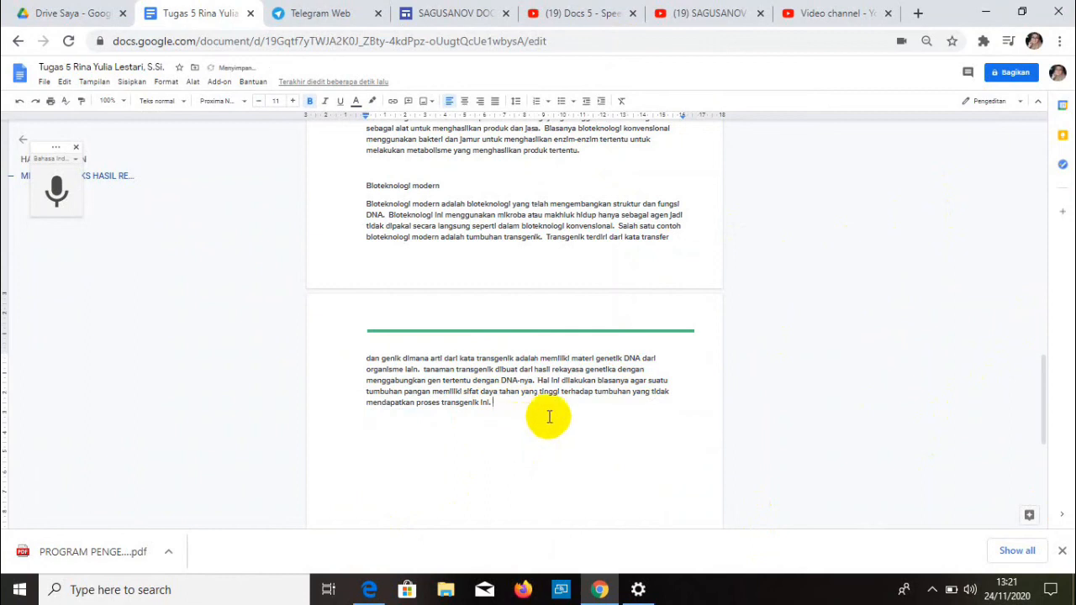
# - Justify the copied text from 'Bioteknologi berasal…' through to the end
pyautogui.hotkey('ctrl', 'z')
pyautogui.scroll(2, 465, 328)
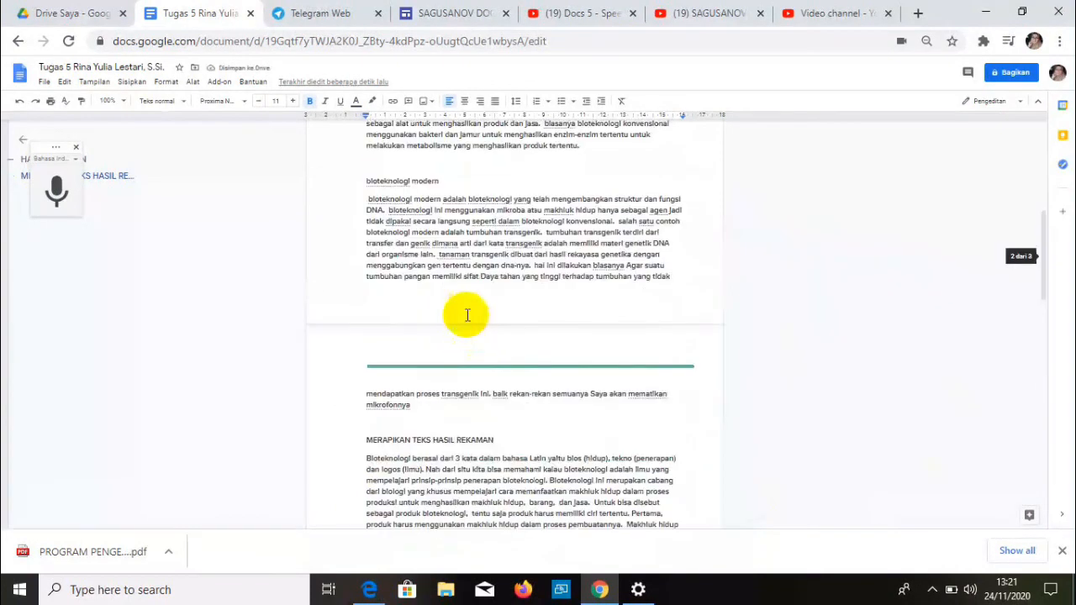
pyautogui.scroll(5, 457, 215)
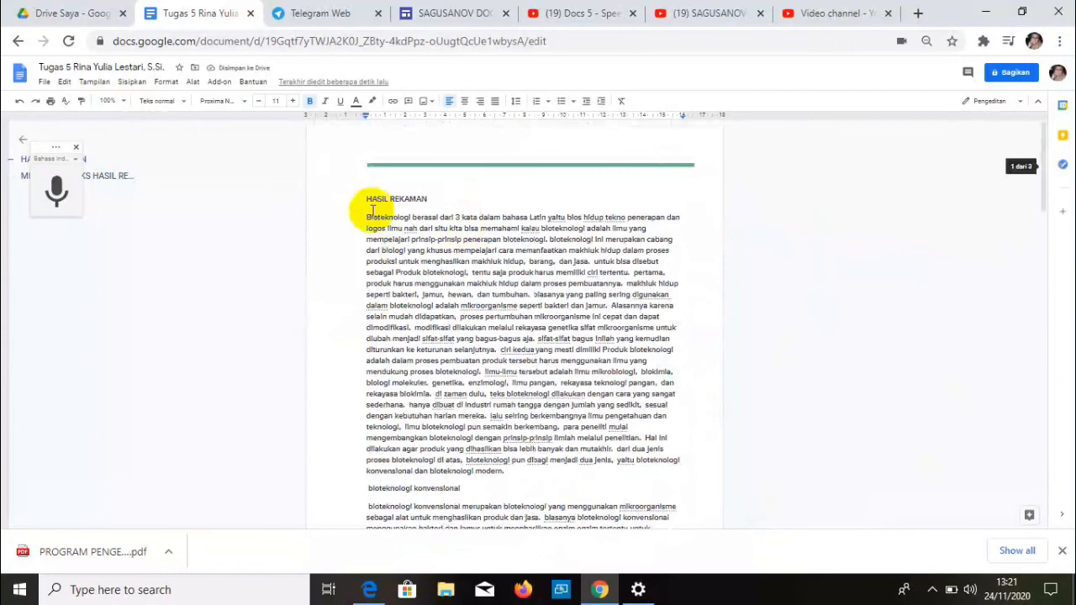
pyautogui.scroll(-7, 373, 211)
pyautogui.moveTo(365, 221); pyautogui.dragTo(565, 428)
pyautogui.scroll(-3, 565, 429)
pyautogui.scroll(-2, 565, 429)
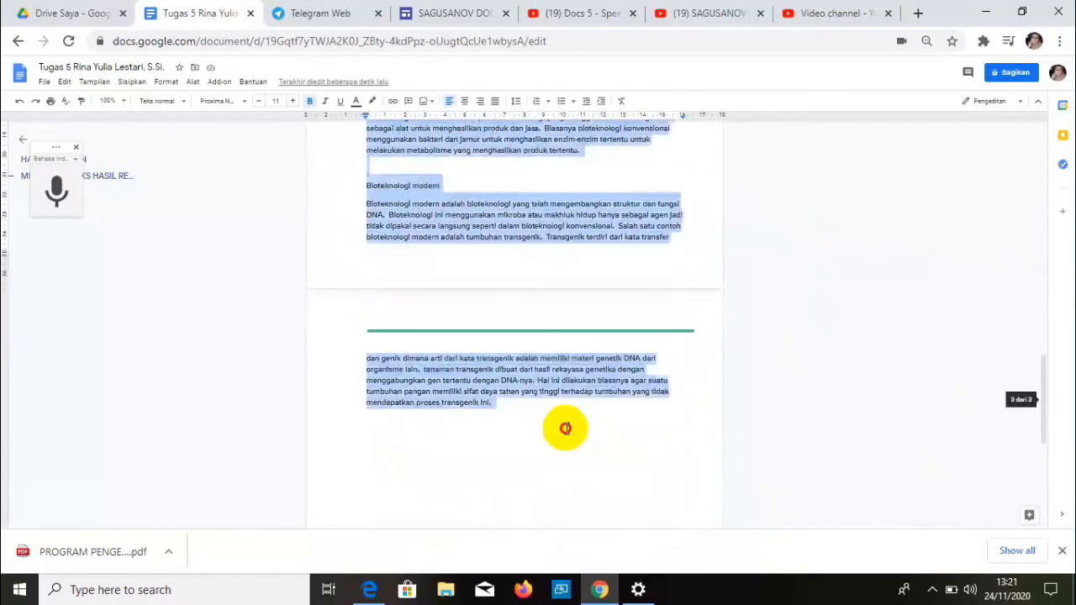
pyautogui.click(495, 101)
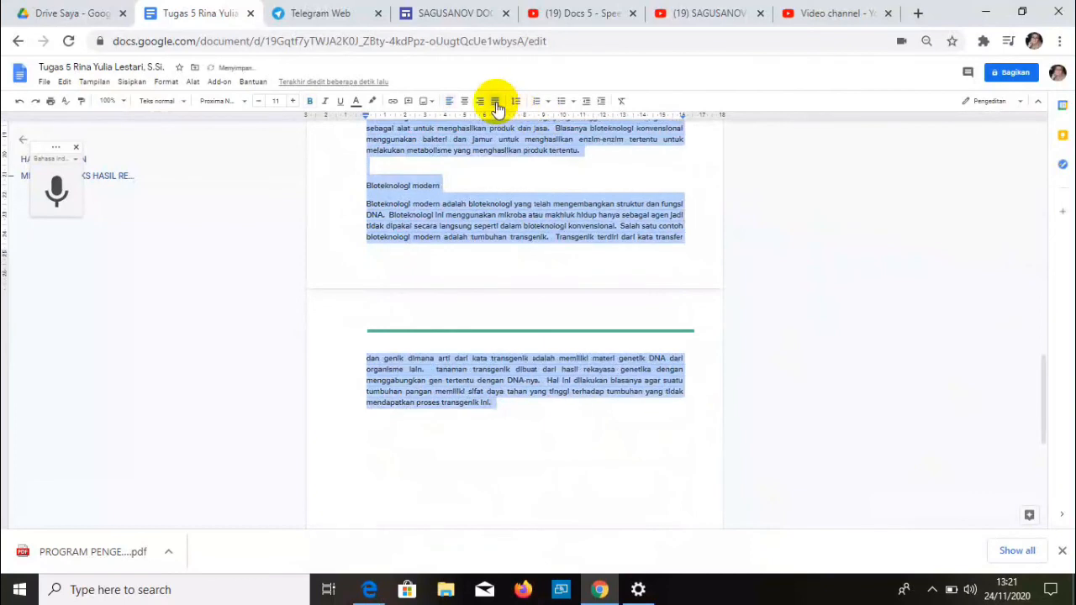
pyautogui.click(648, 375)
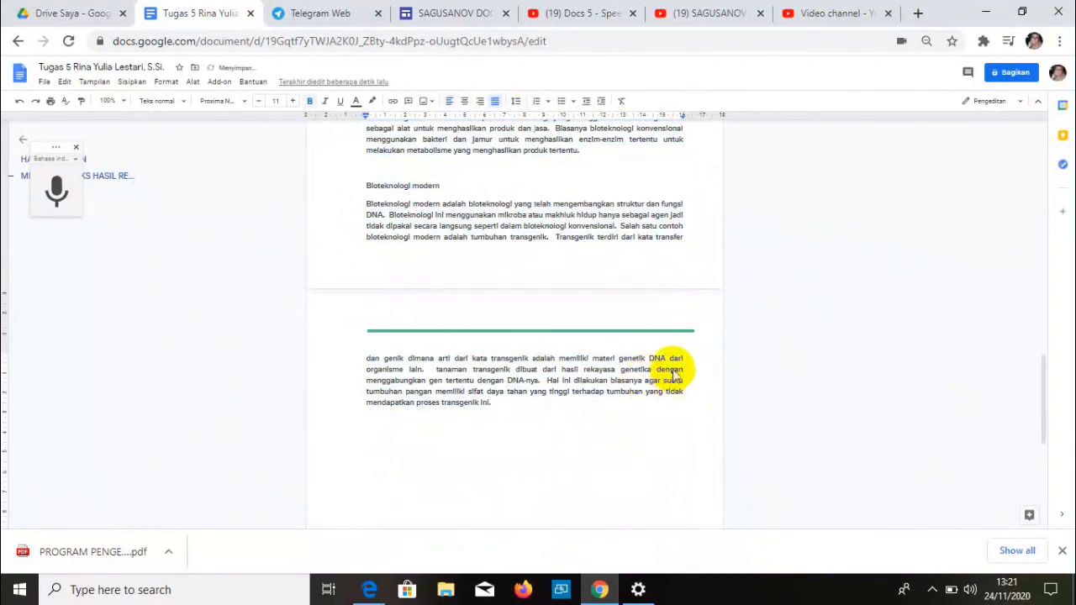
pyautogui.scroll(10, 673, 370)
pyautogui.scroll(-3, 673, 370)
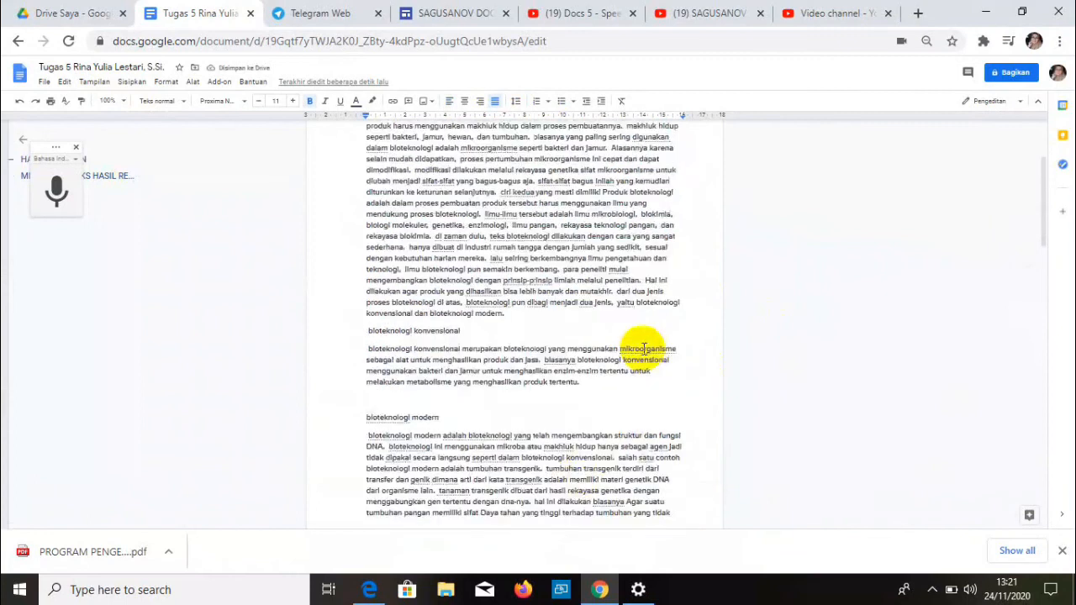
# - Scroll down past the raw HASIL REKAMAN text to the tidied MERAPIKAN TEKS HASIL REKAMAN copy
pyautogui.scroll(2, 643, 349)
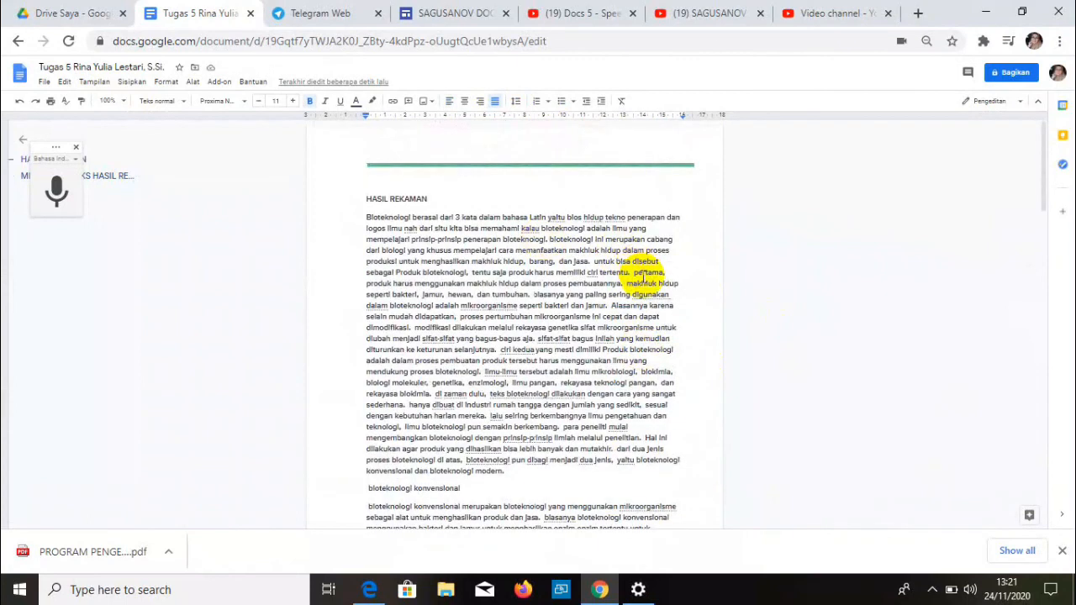
pyautogui.scroll(-2, 644, 278)
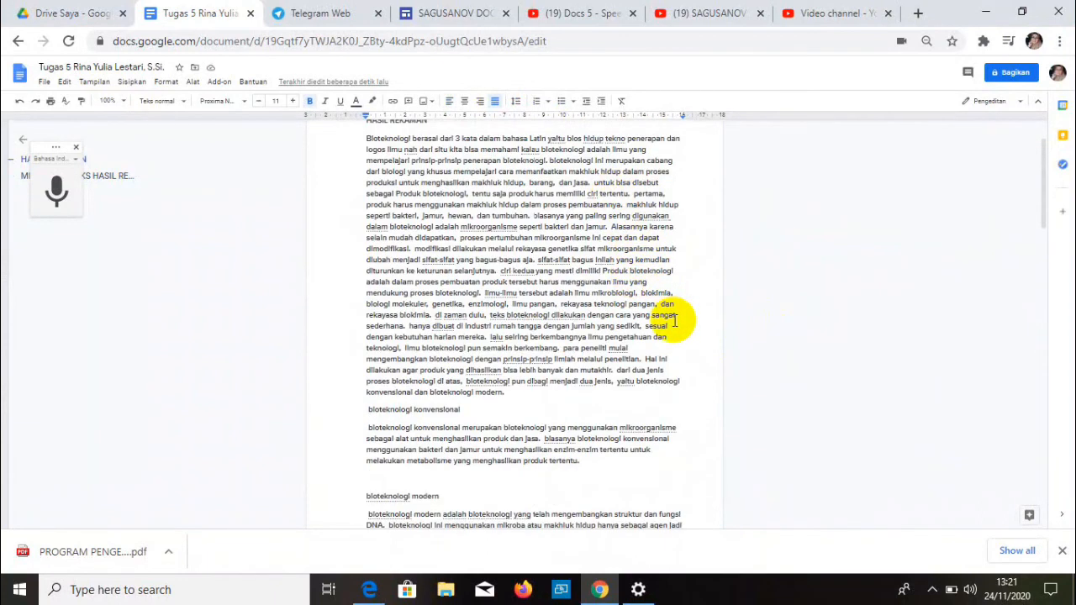
pyautogui.scroll(-4, 675, 320)
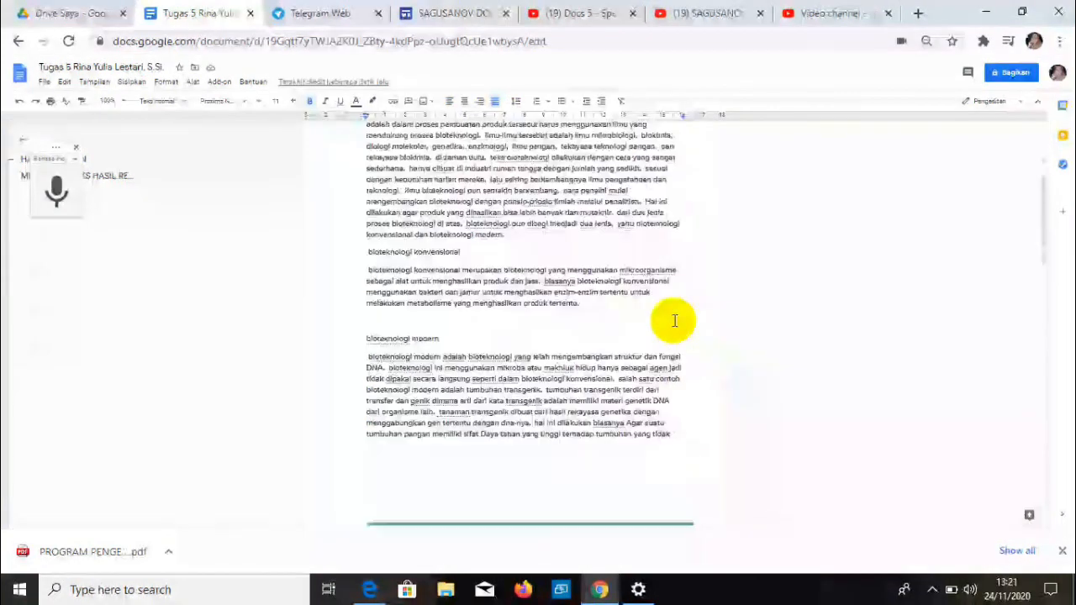
pyautogui.scroll(-2, 674, 322)
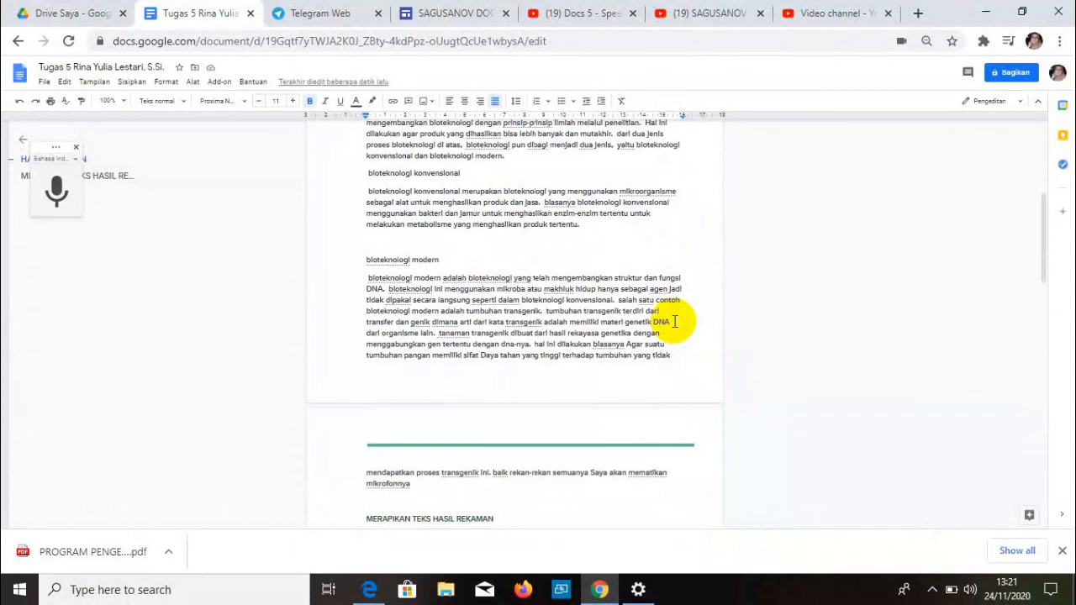
pyautogui.scroll(-6, 674, 321)
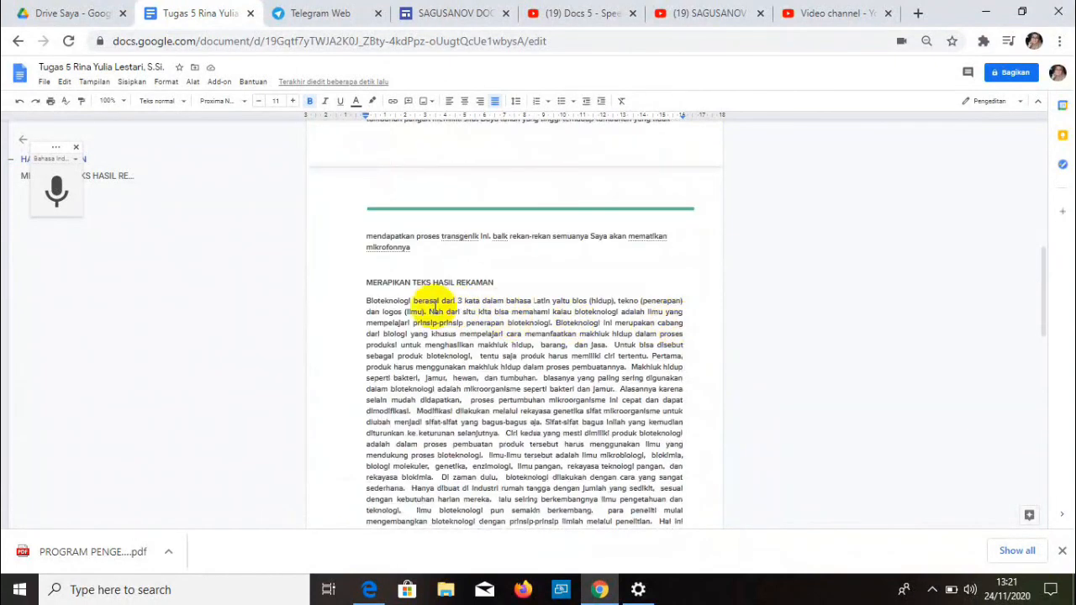
pyautogui.scroll(-2, 494, 283)
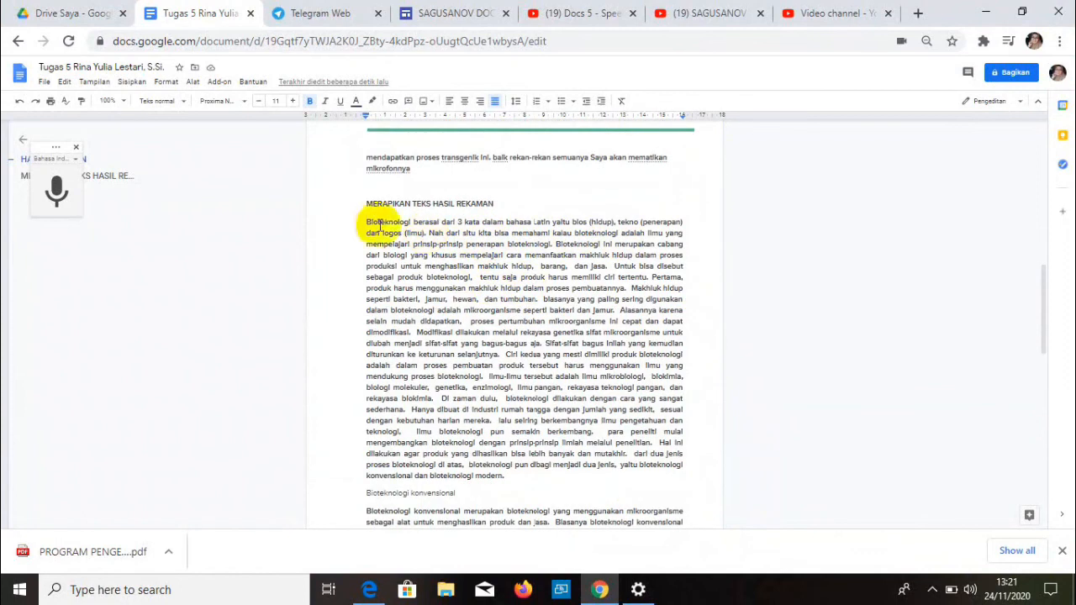
# - Indent the opening Bioteknologi paragraph and break a new paragraph at 'Ciri kedua'
pyautogui.click(365, 222)
pyautogui.press('Tab')
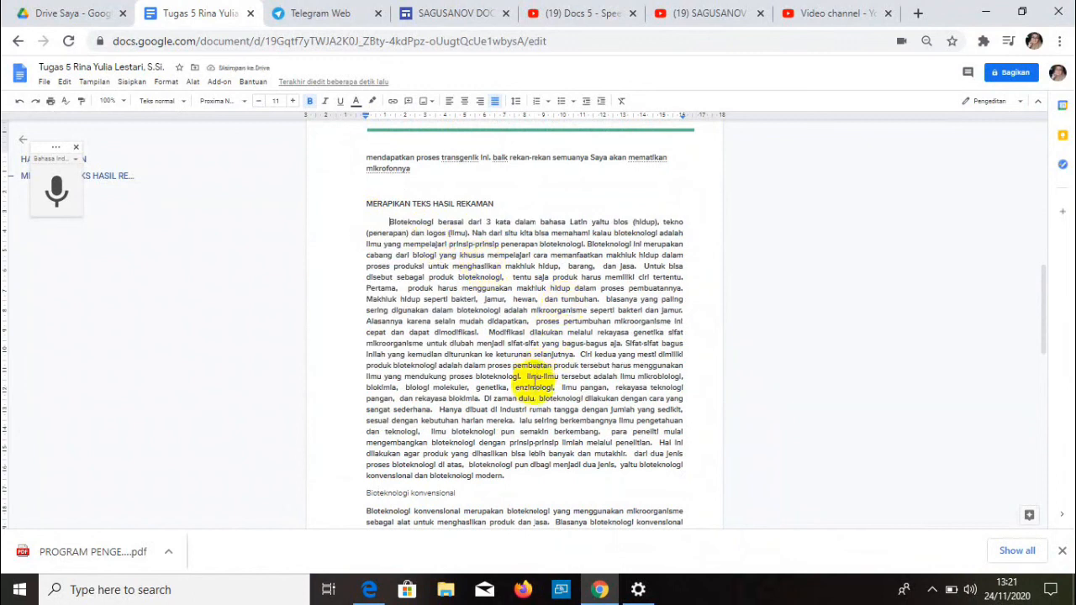
pyautogui.scroll(-2, 535, 382)
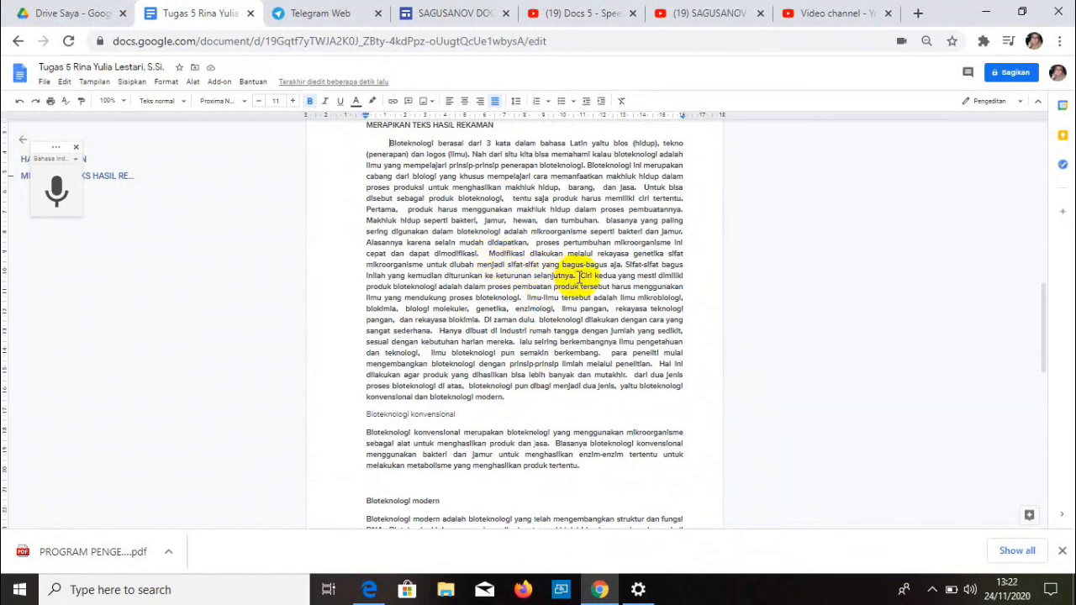
pyautogui.press('Return')
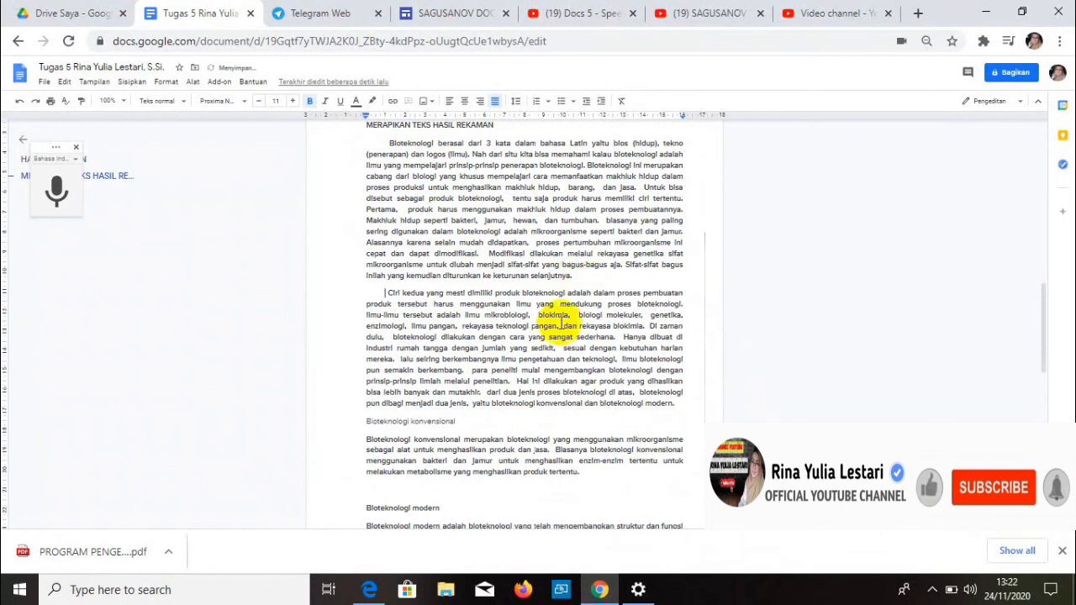
# - Delete the empty line above the Bioteknologi modern subheading
pyautogui.scroll(-4, 560, 332)
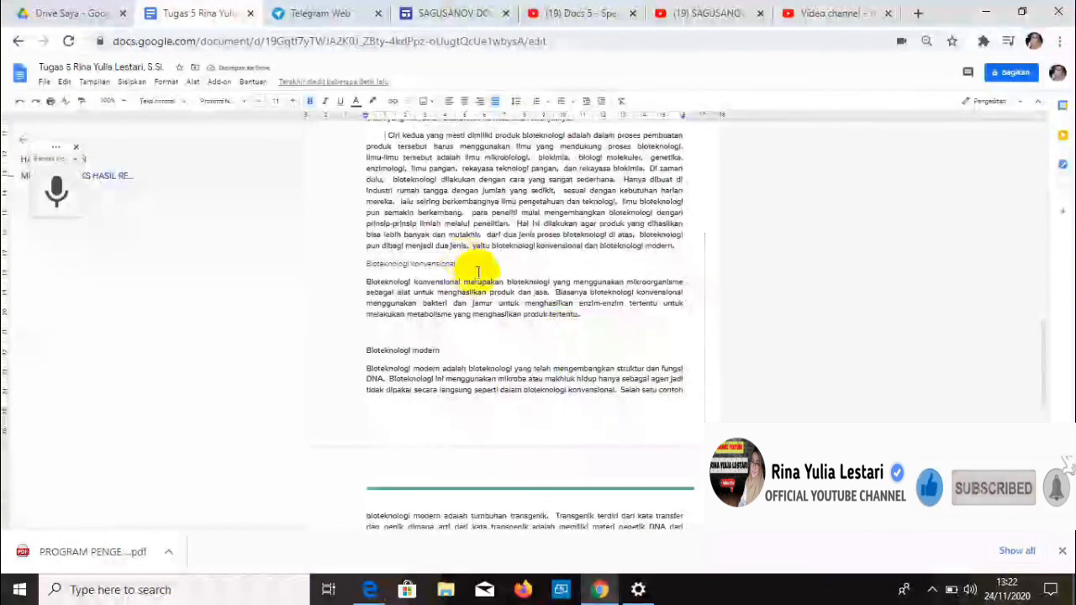
pyautogui.click(416, 335)
pyautogui.press('BackSpace')
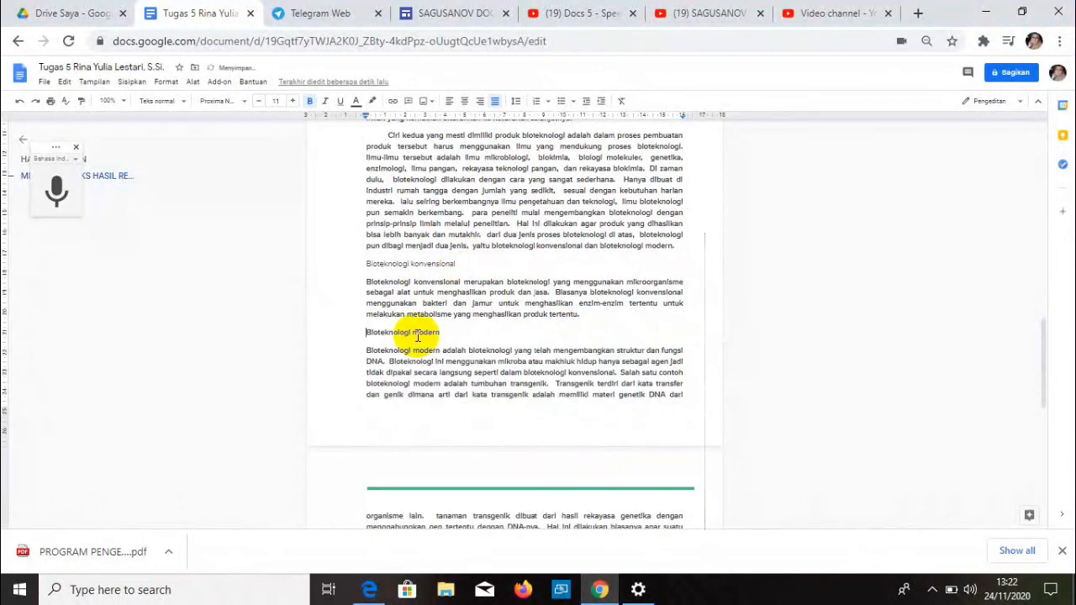
pyautogui.scroll(4, 445, 276)
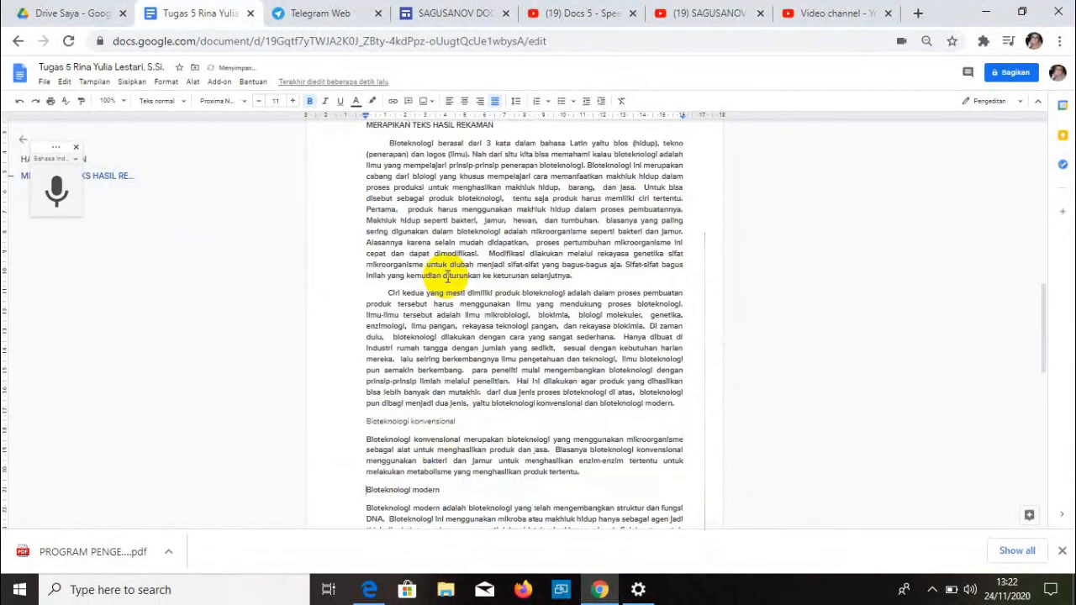
pyautogui.scroll(2, 446, 276)
pyautogui.click(414, 187)
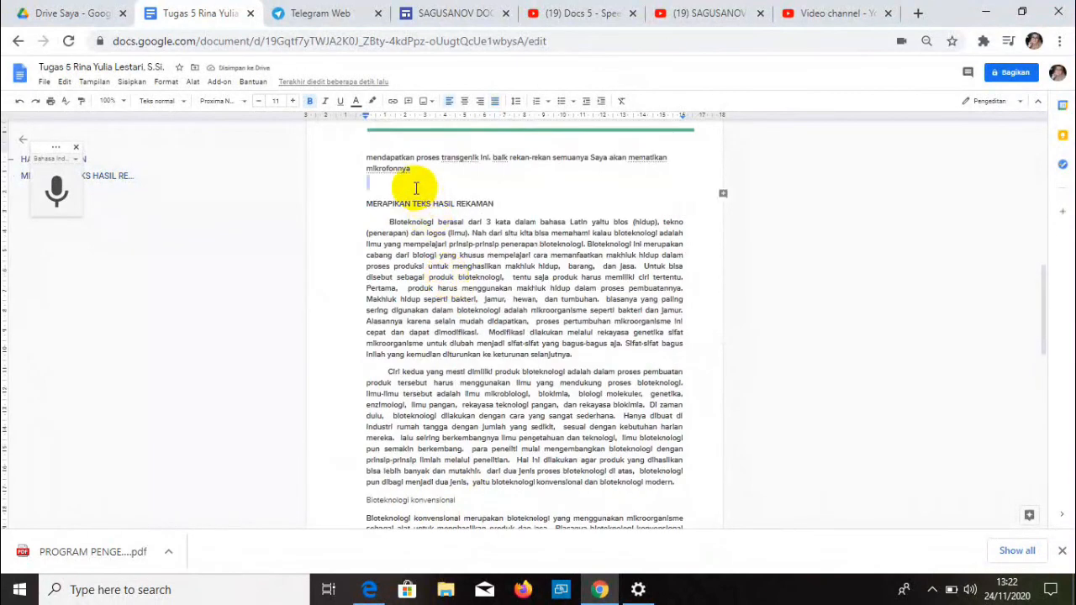
pyautogui.scroll(-10, 457, 260)
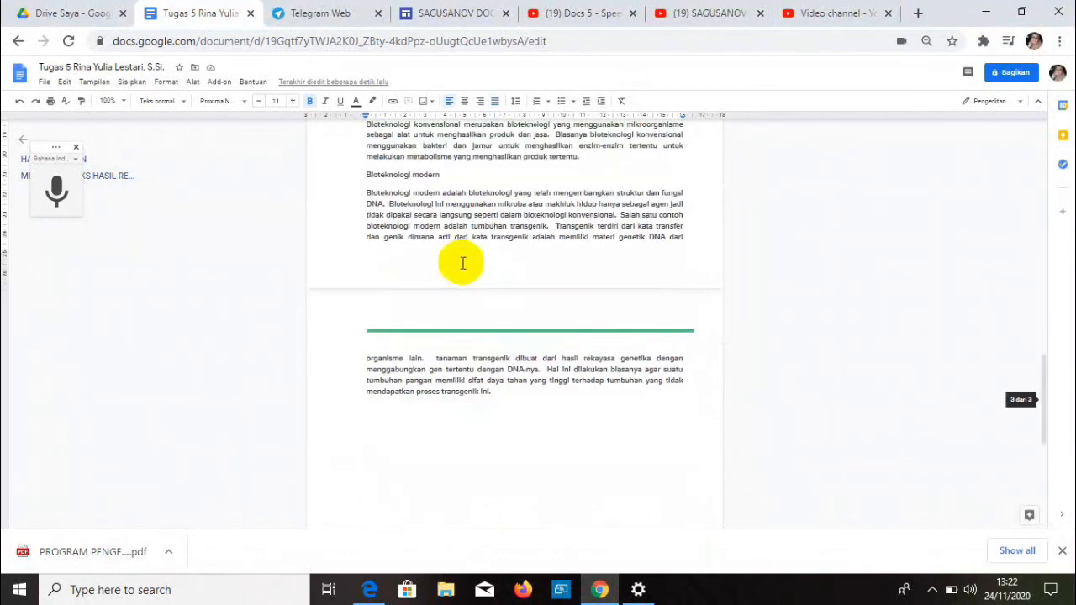
pyautogui.scroll(10, 465, 263)
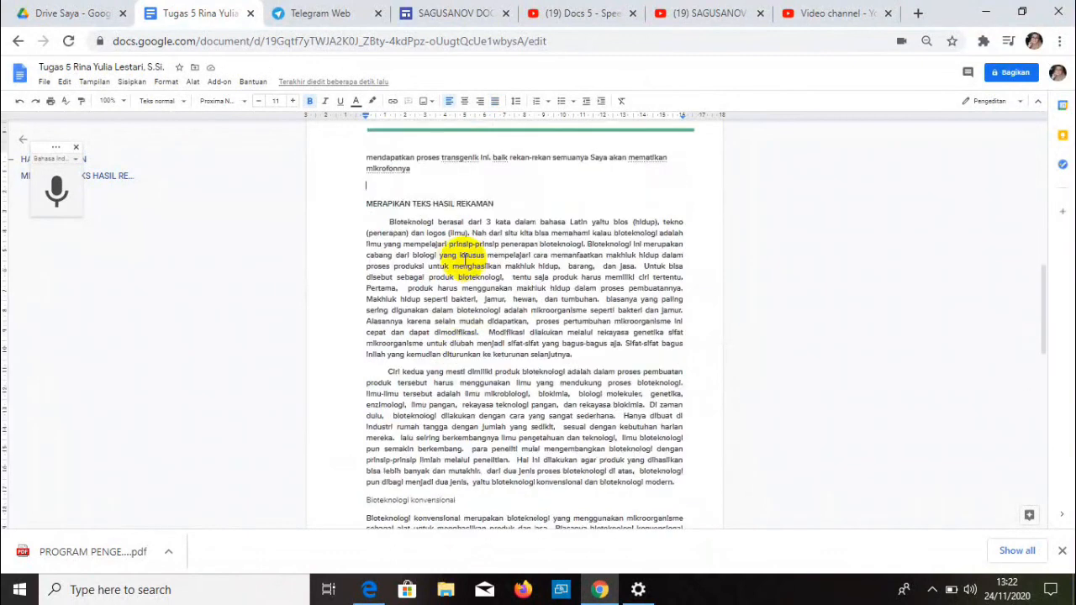
pyautogui.scroll(-6, 480, 204)
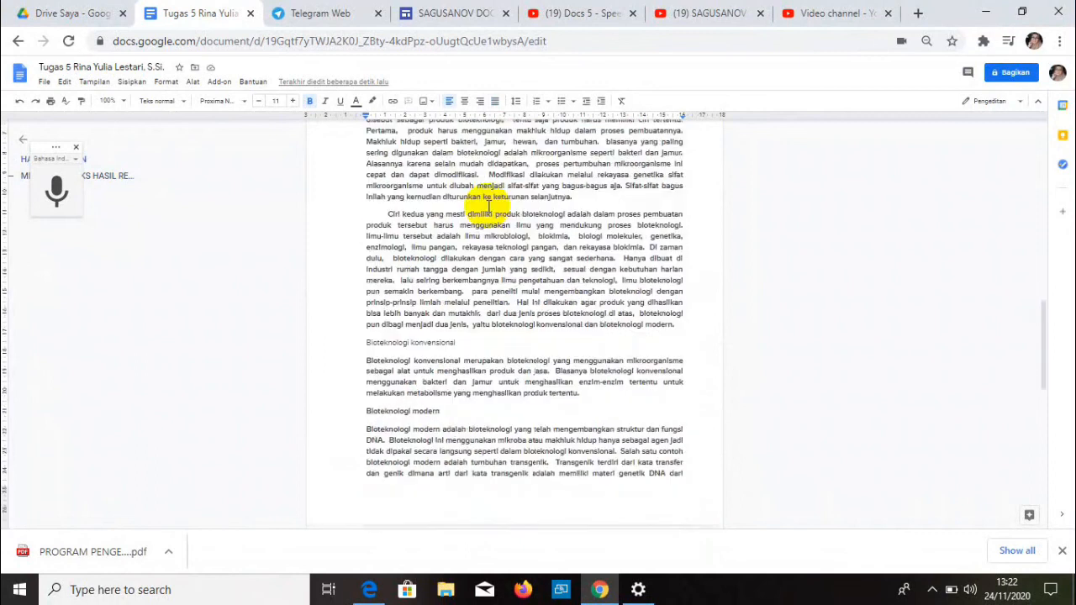
pyautogui.scroll(-2, 508, 240)
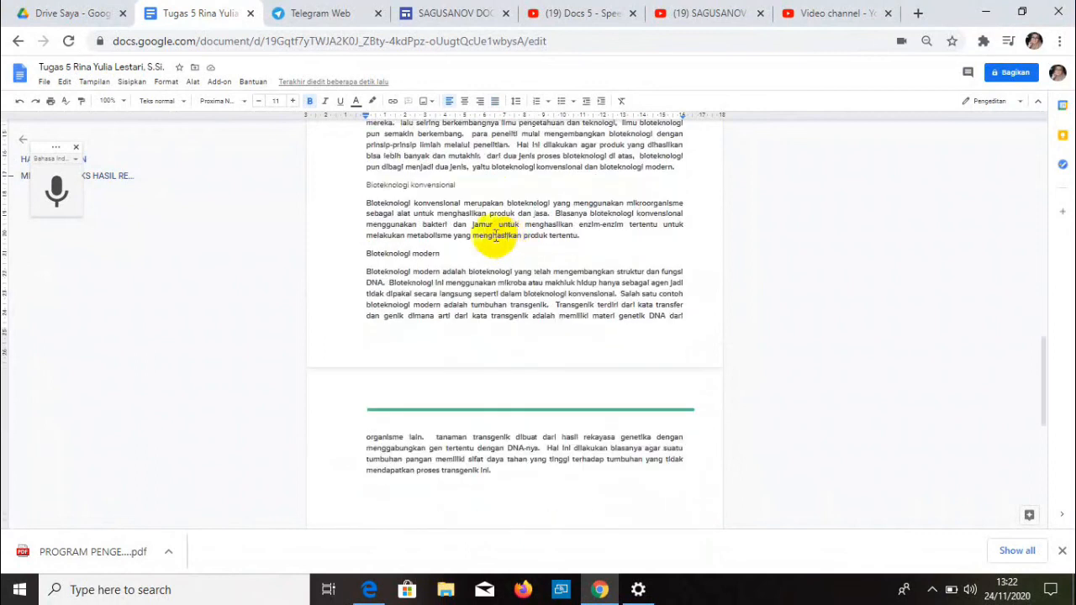
# - Bold the Bioteknologi konvensional and Bioteknologi modern subheadings, raising each to 12 pt
pyautogui.moveTo(367, 185); pyautogui.dragTo(456, 185)
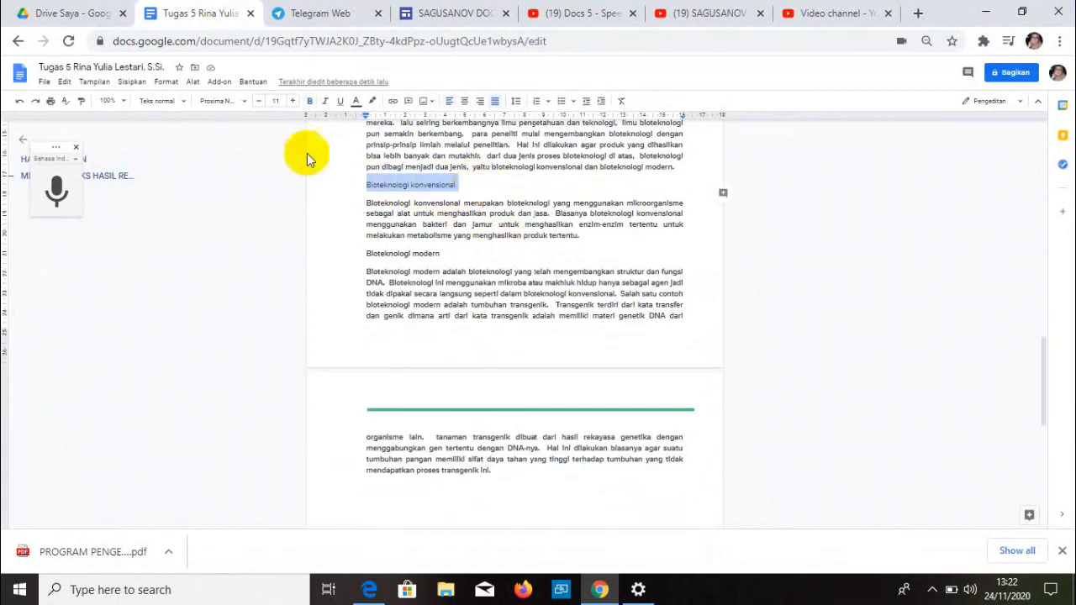
pyautogui.click(309, 102)
pyautogui.click(292, 102)
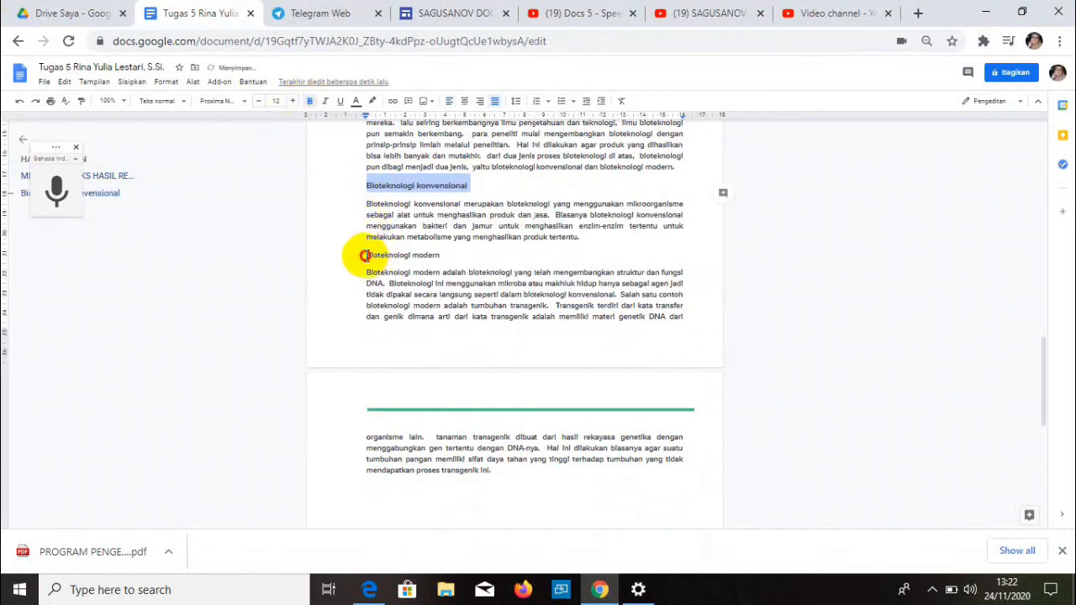
pyautogui.moveTo(367, 255); pyautogui.dragTo(455, 256)
pyautogui.hotkey('ctrl', 'b')
pyautogui.click(293, 102)
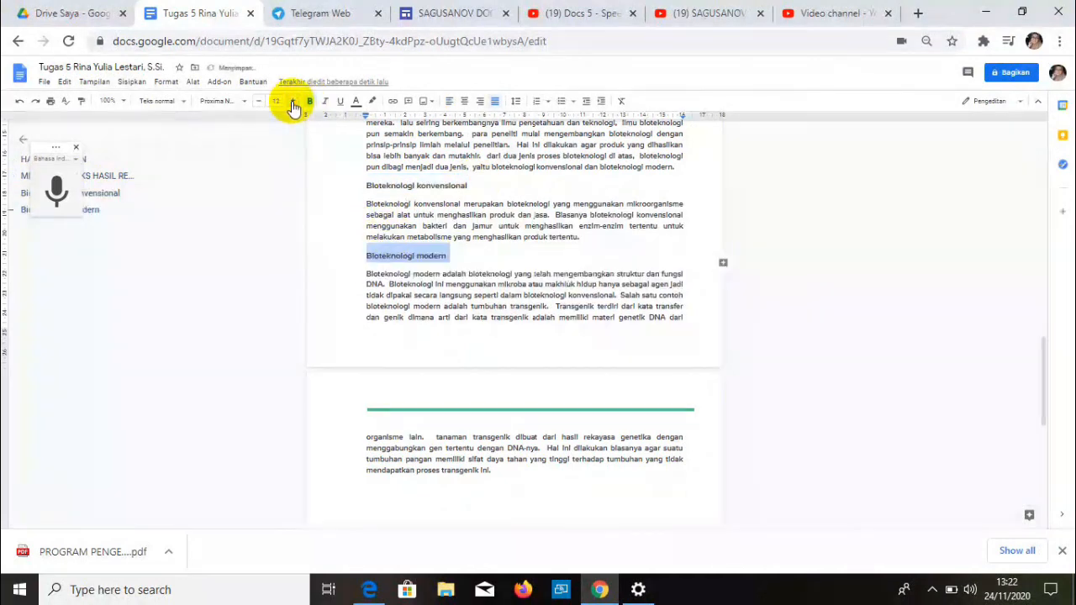
pyautogui.click(444, 338)
pyautogui.scroll(-4, 569, 423)
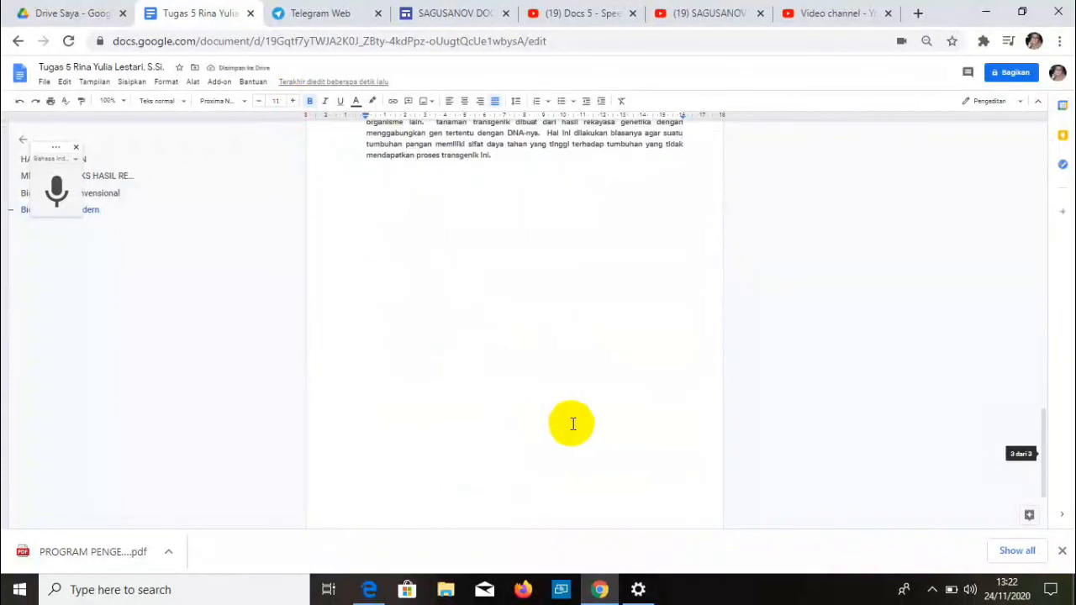
pyautogui.scroll(4, 571, 412)
pyautogui.scroll(10, 648, 409)
pyautogui.scroll(8, 651, 412)
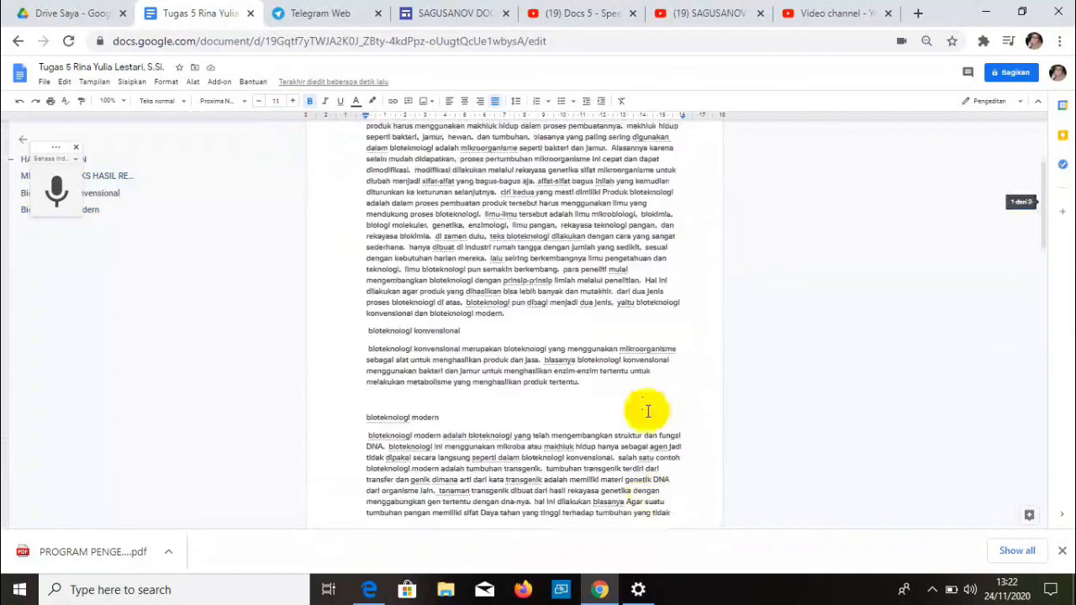